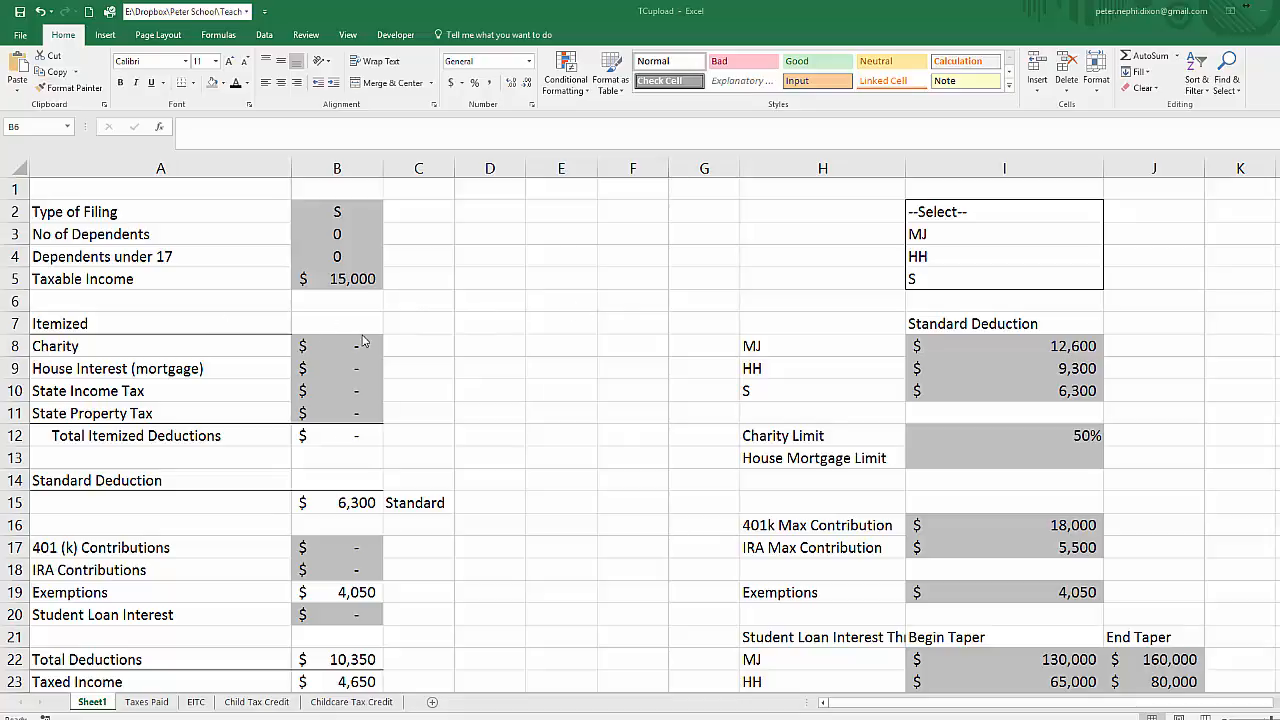
- Examine the Taxable Income, Total Deductions and Taxed Income cells and the formulas that link them on Sheet1
click(402, 327)
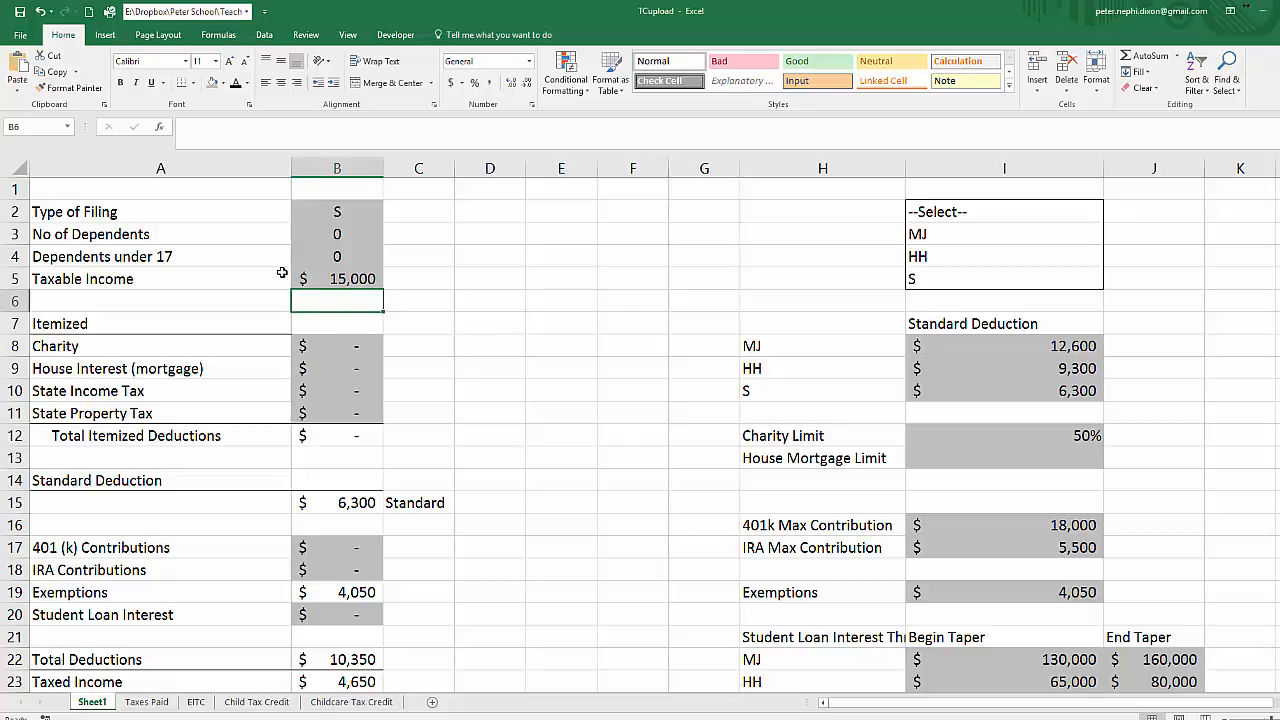
drag(300, 347, 373, 337)
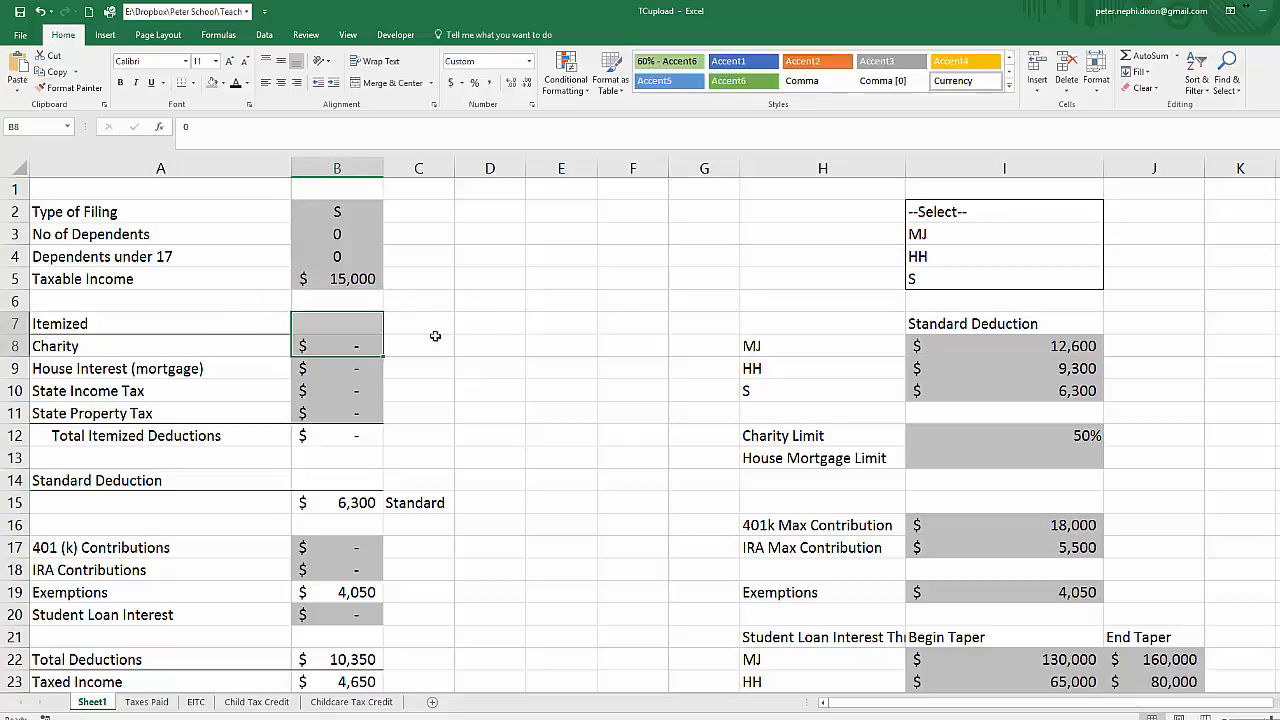
scroll(517, 346, down, 1)
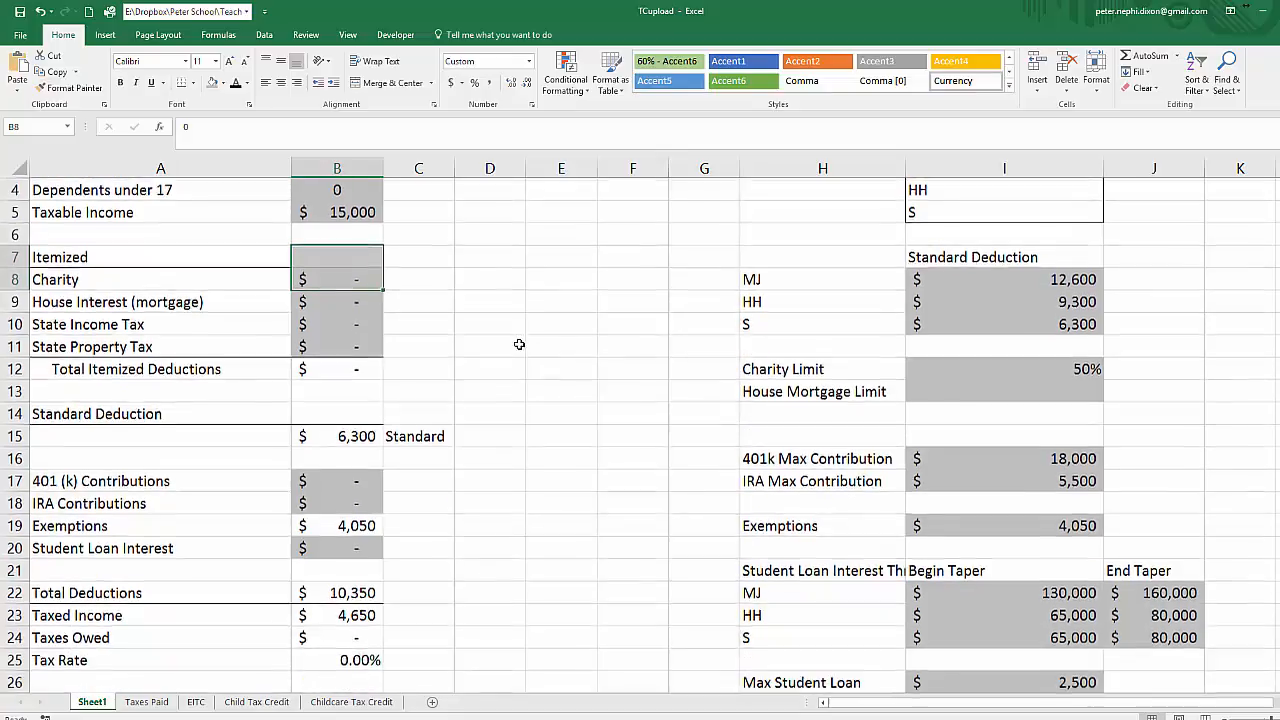
scroll(577, 323, up, 1)
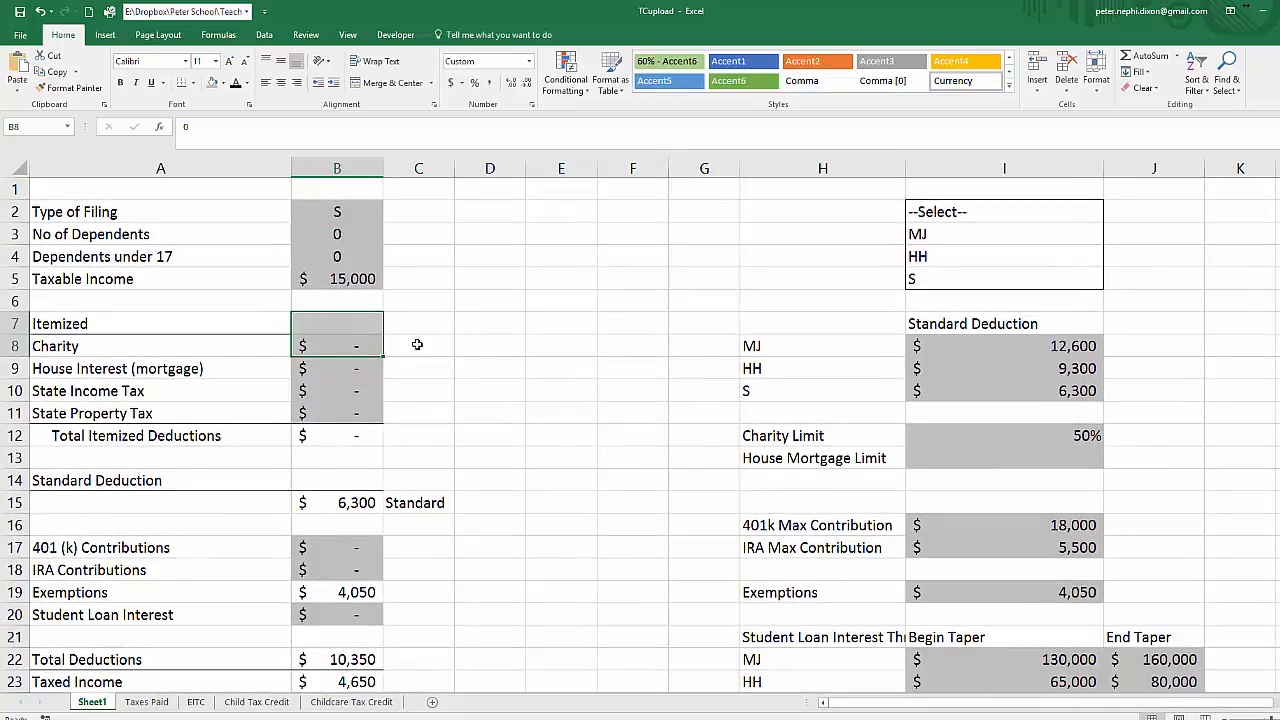
scroll(480, 363, down, 2)
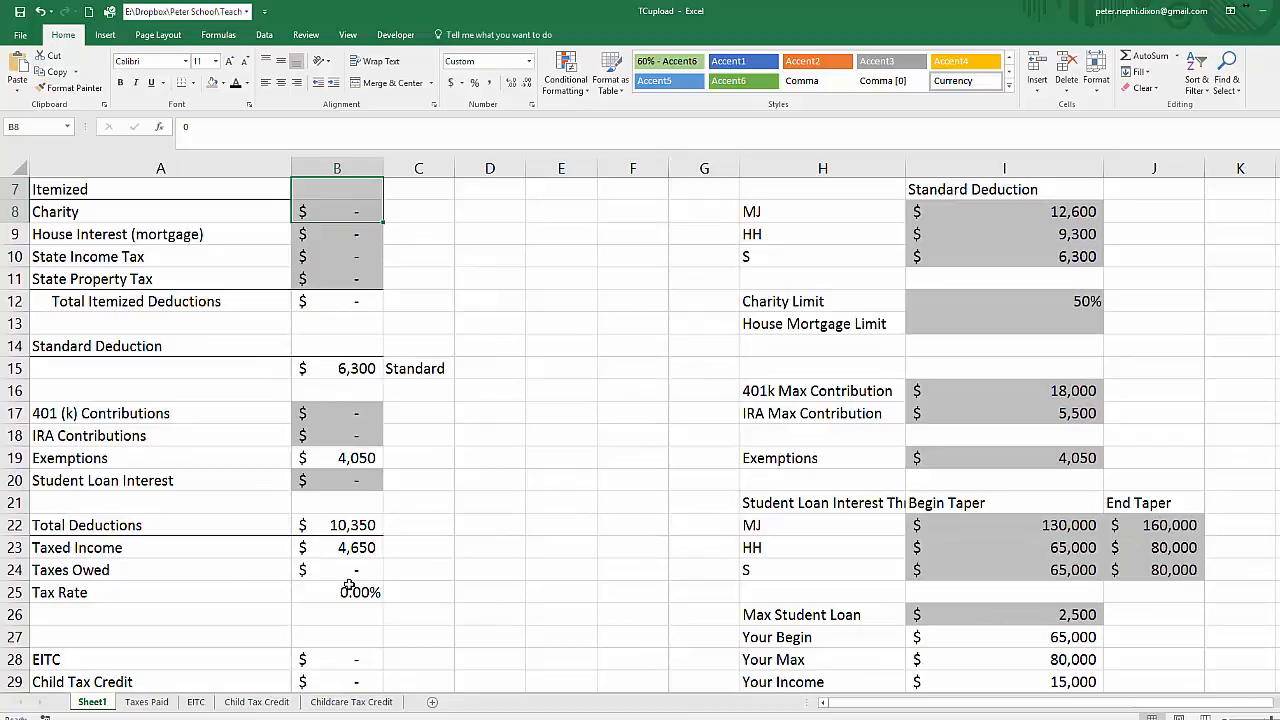
click(368, 548)
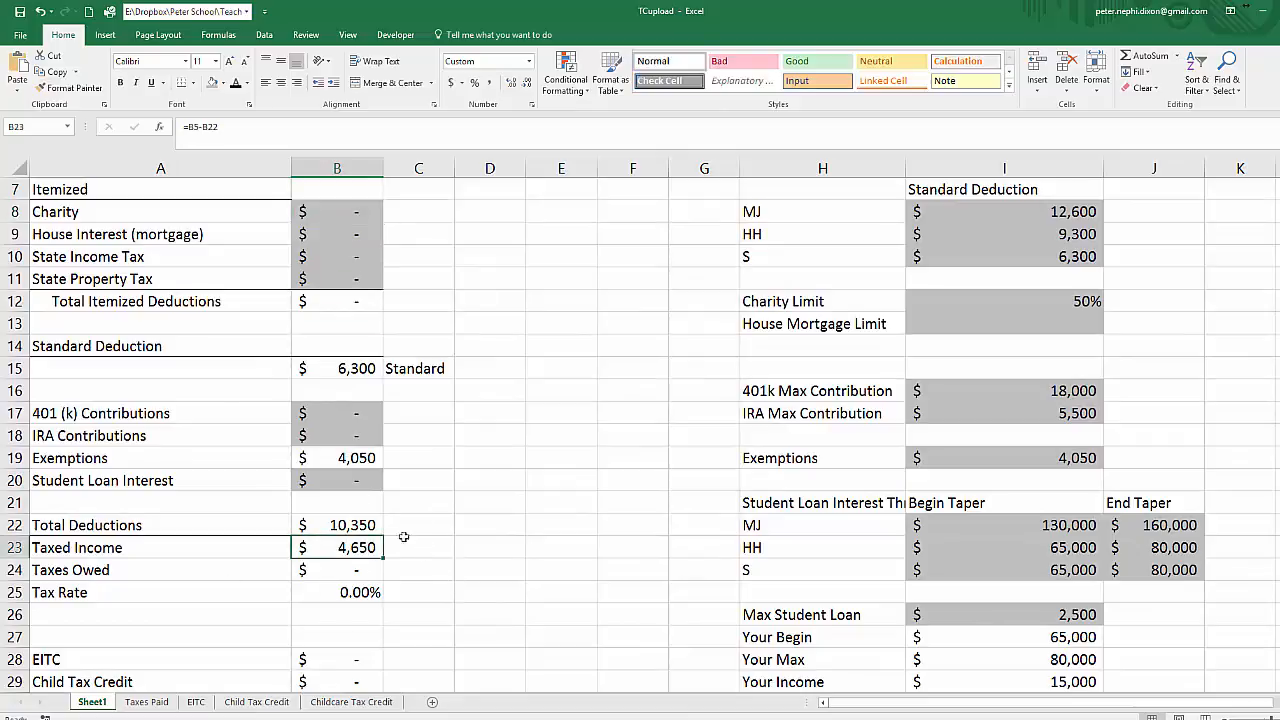
scroll(358, 310, up, 1)
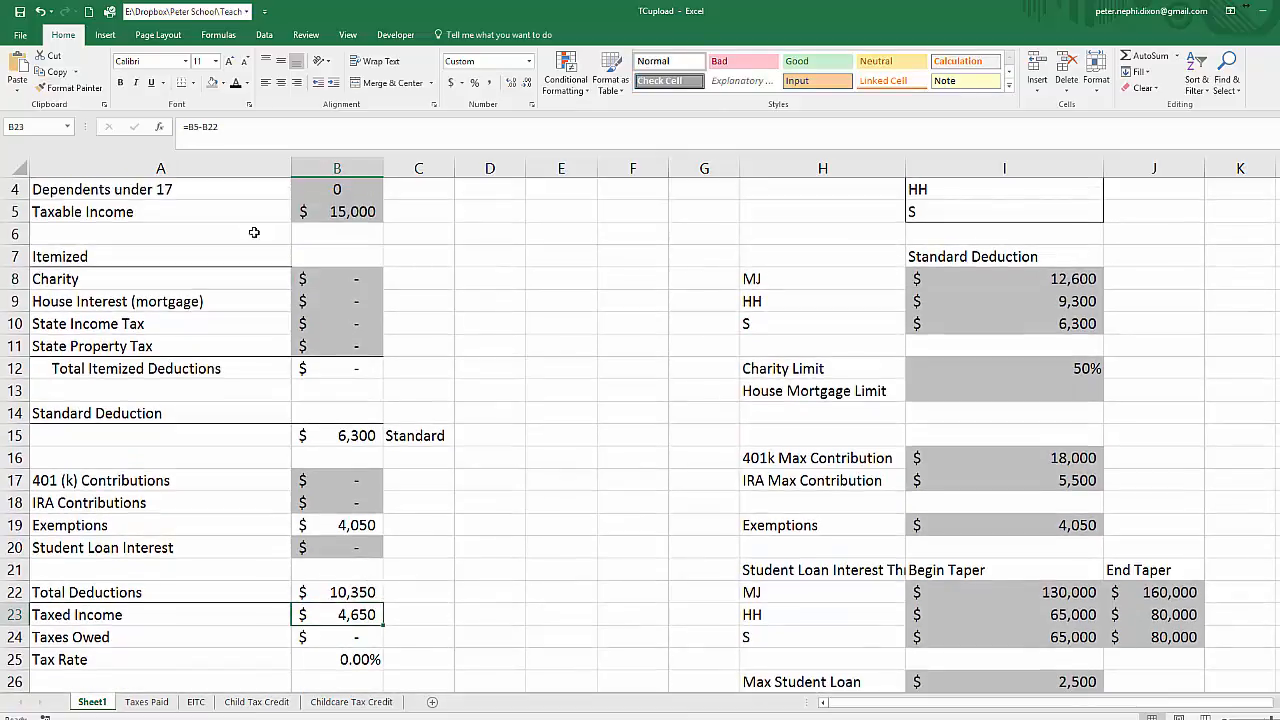
click(349, 215)
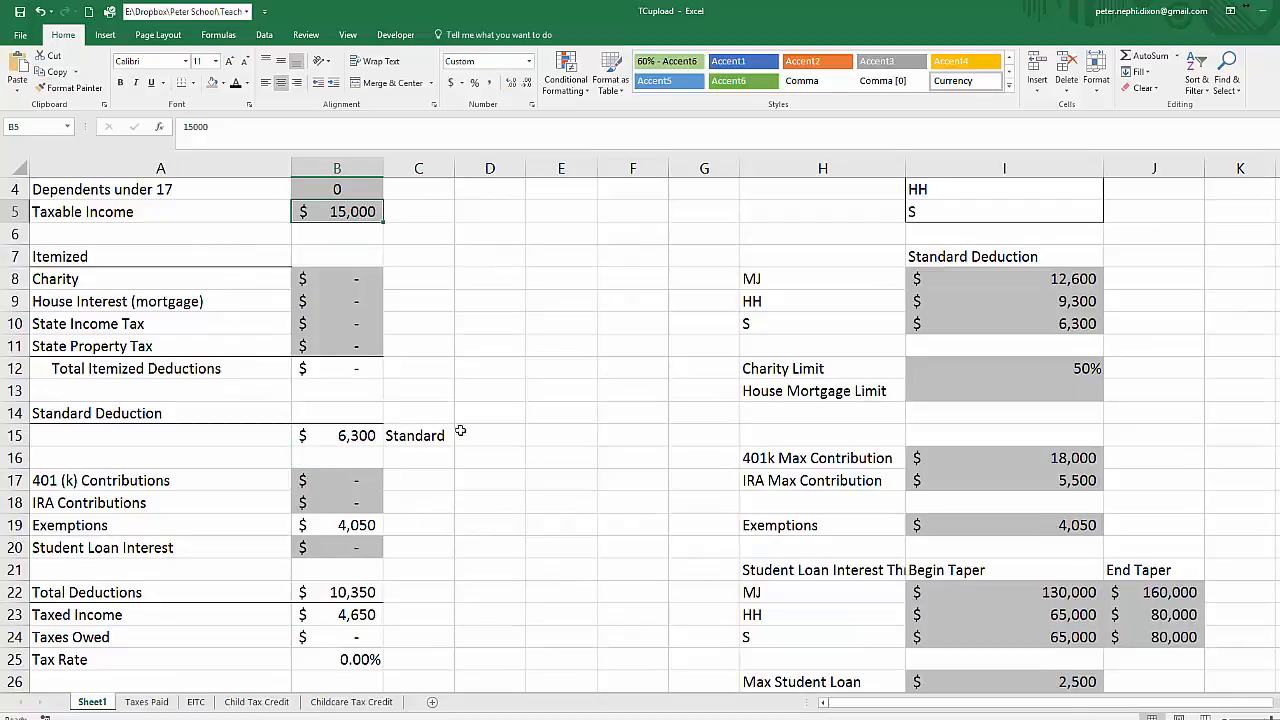
click(355, 593)
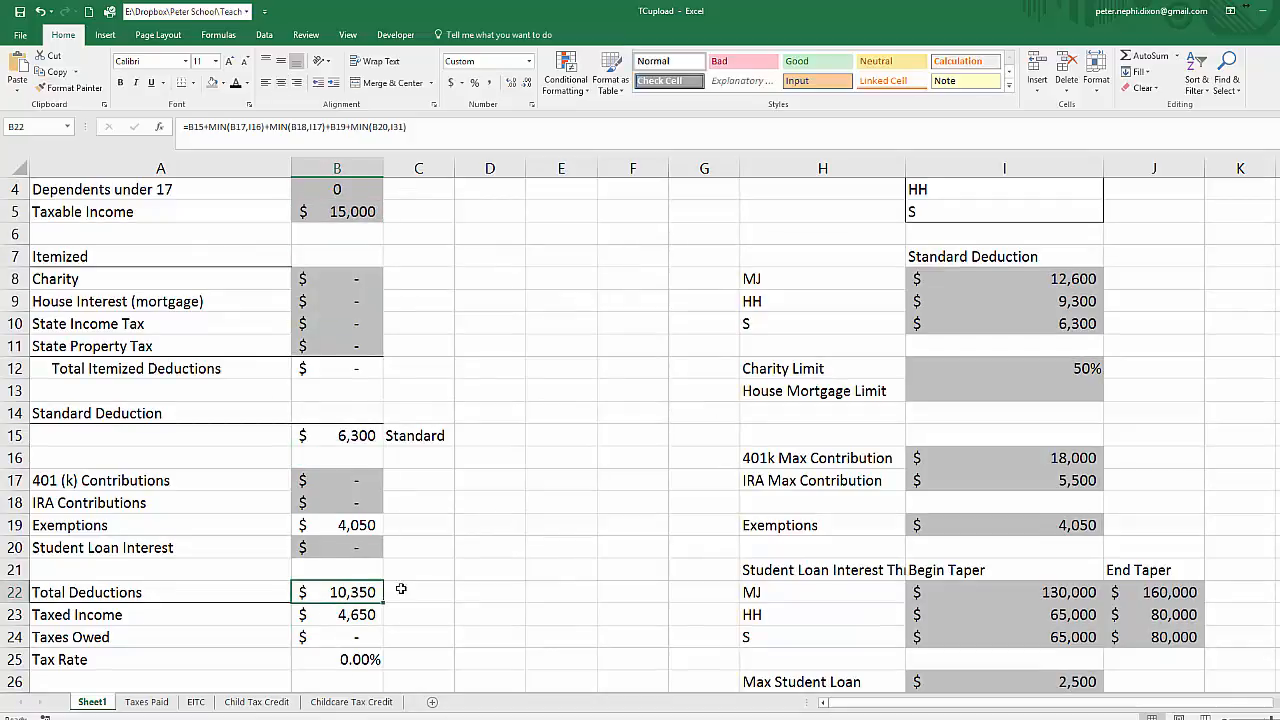
scroll(412, 607, down, 1)
click(357, 548)
scroll(357, 548, up, 2)
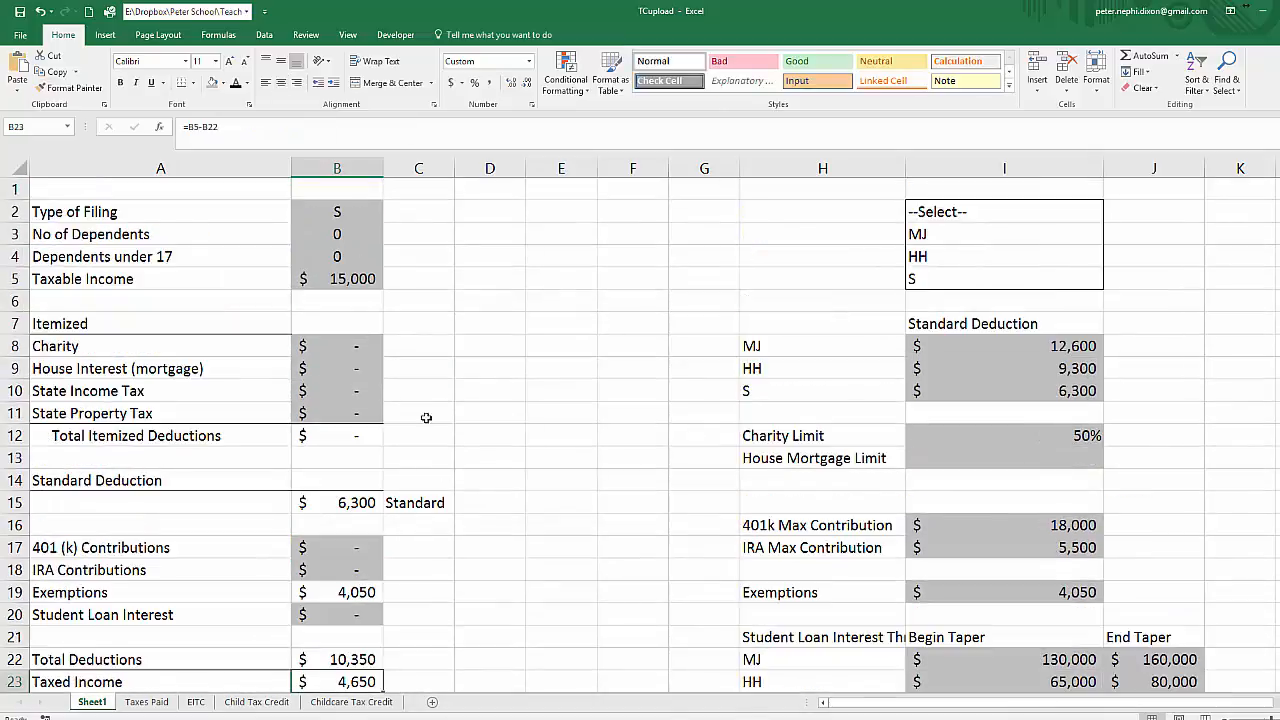
- Set Taxable Income in B5 to 8000 and check the Taxed Income cell B23
click(355, 278)
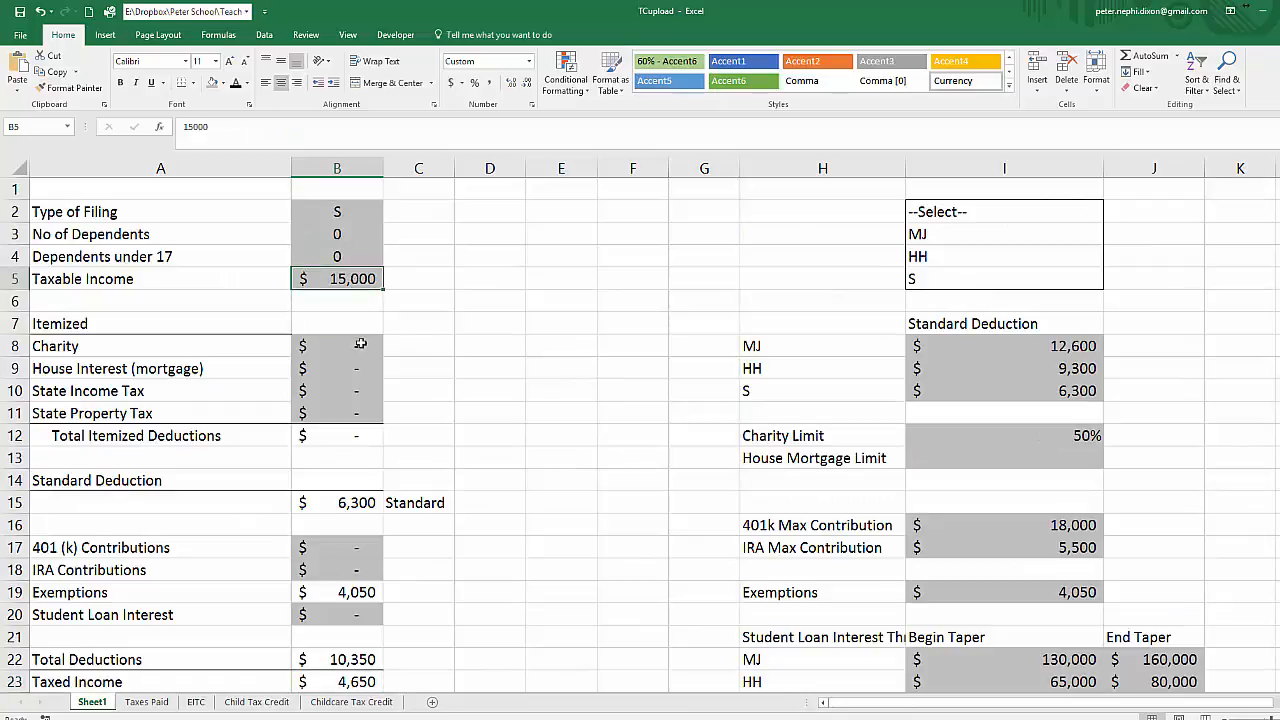
text(8000)
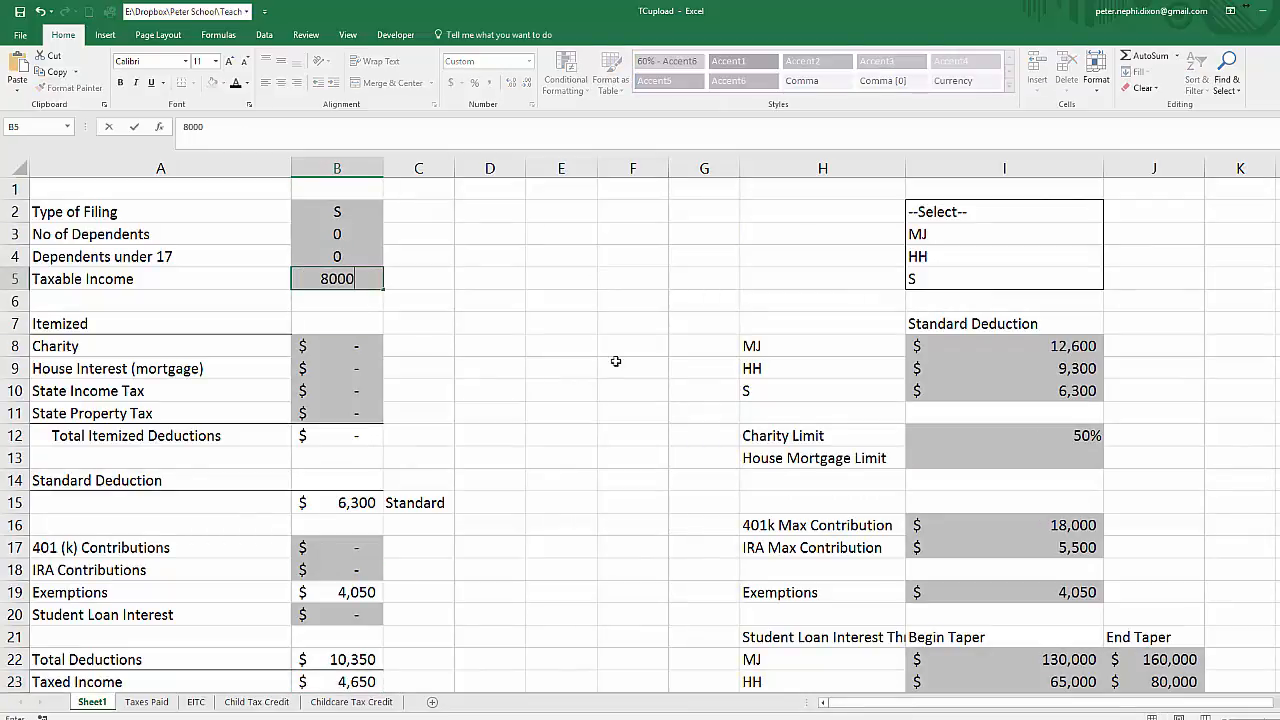
key(Return)
scroll(545, 378, down, 2)
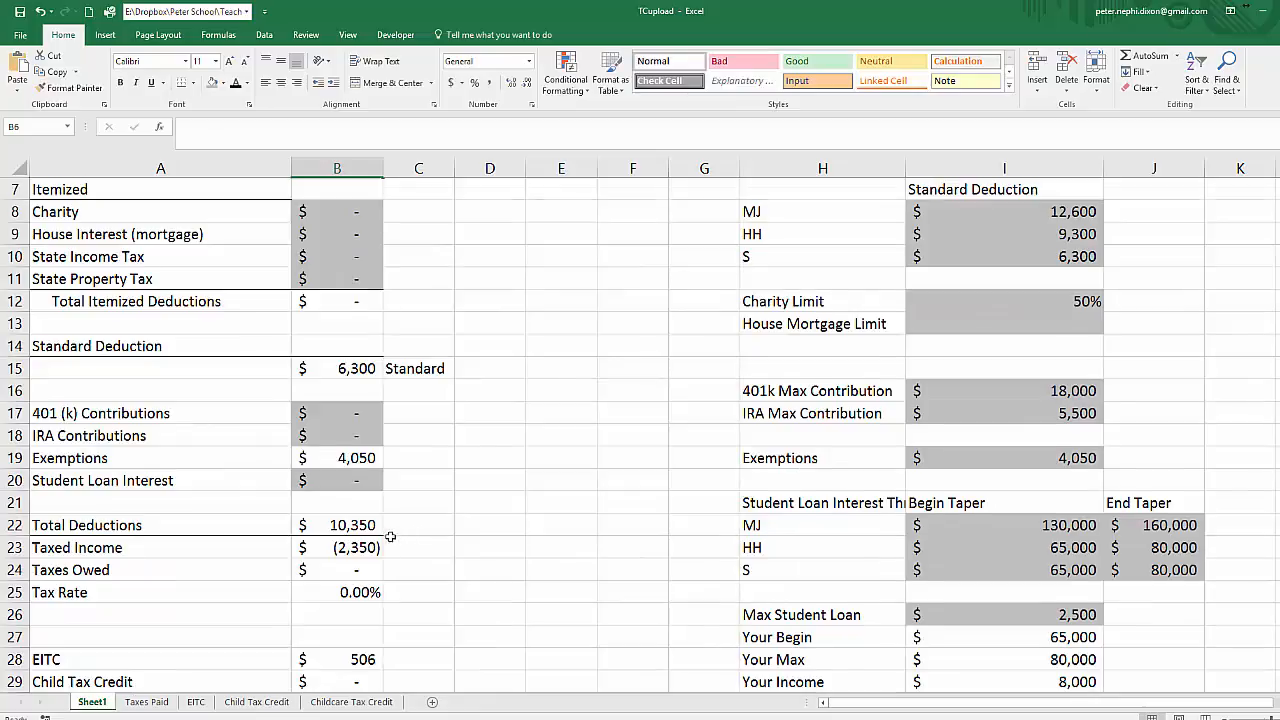
scroll(430, 480, down, 1)
click(370, 480)
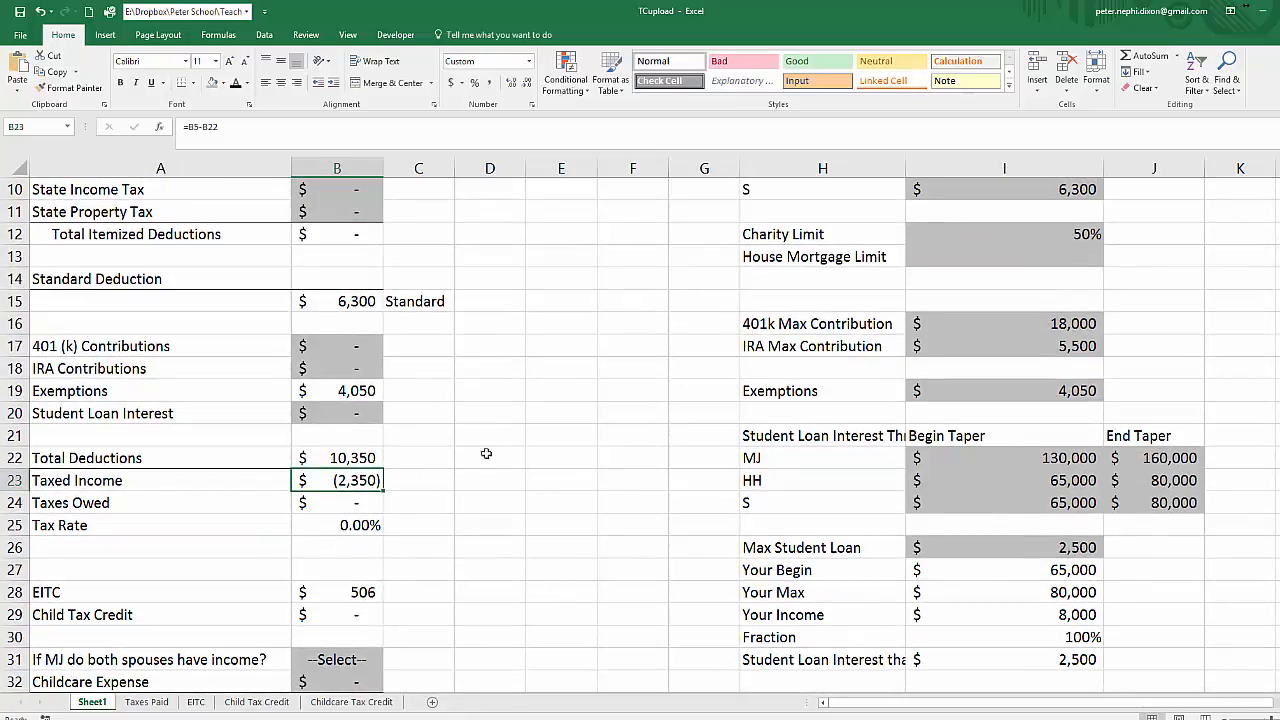
- Change the Taxed Income formula in B23 to =MAX(B5-B22,0) so it cannot go below zero
click(516, 481)
click(348, 482)
double_click(345, 481)
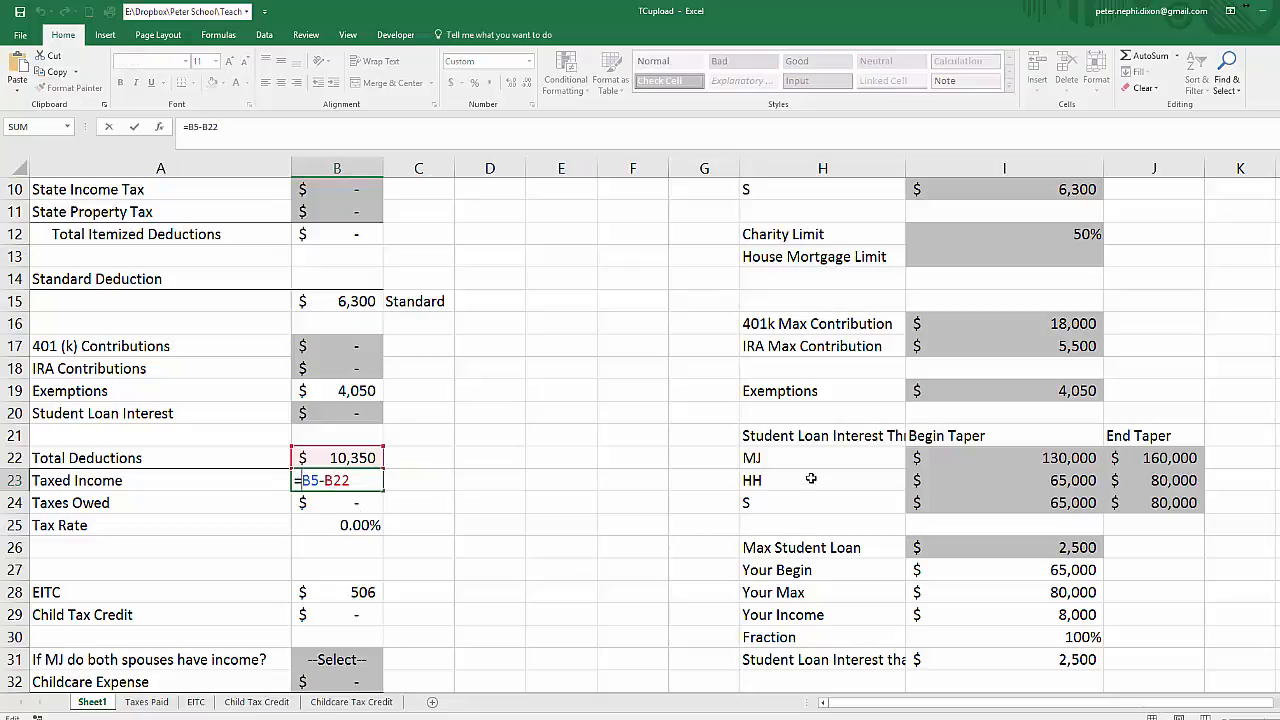
key(Escape)
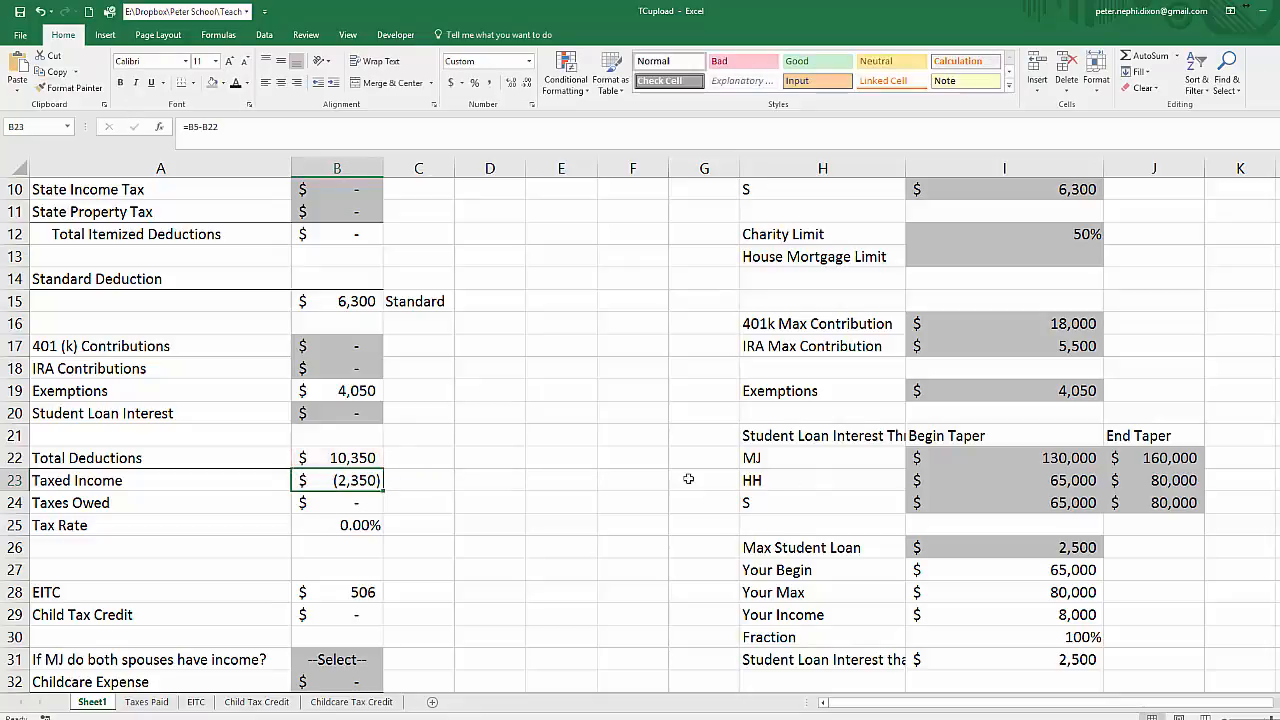
double_click(345, 481)
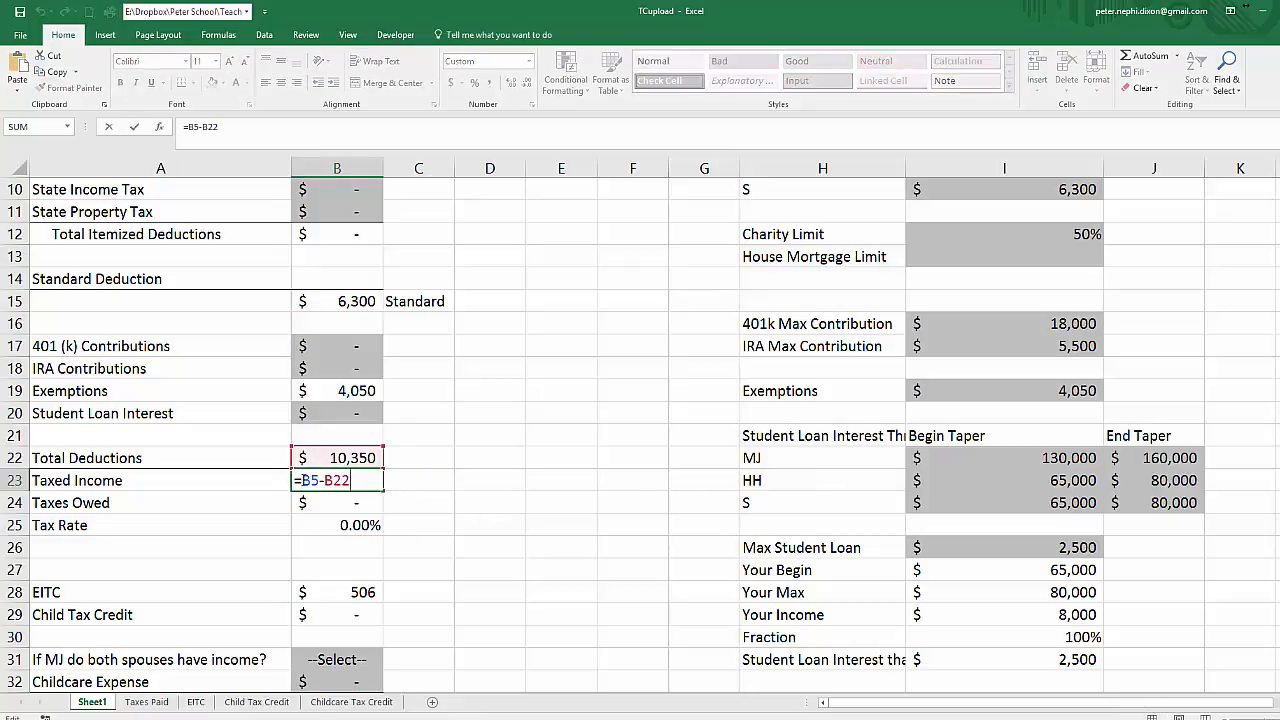
text(max()
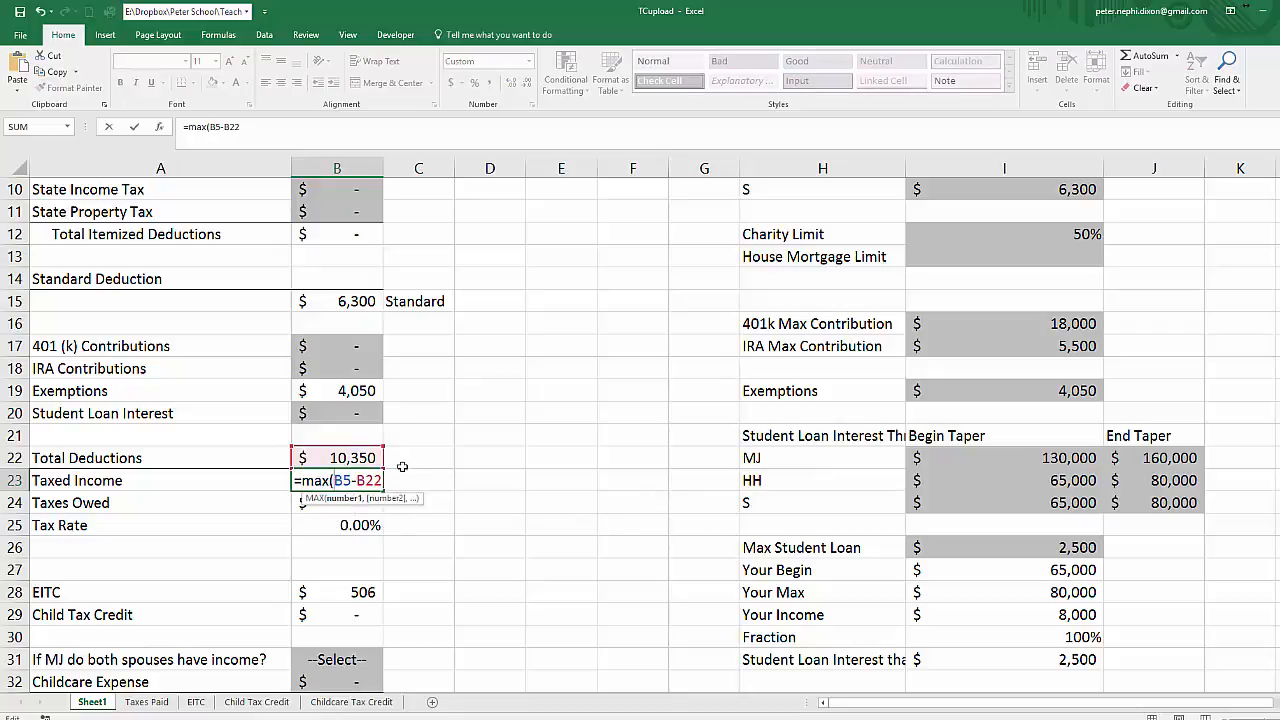
text(,)
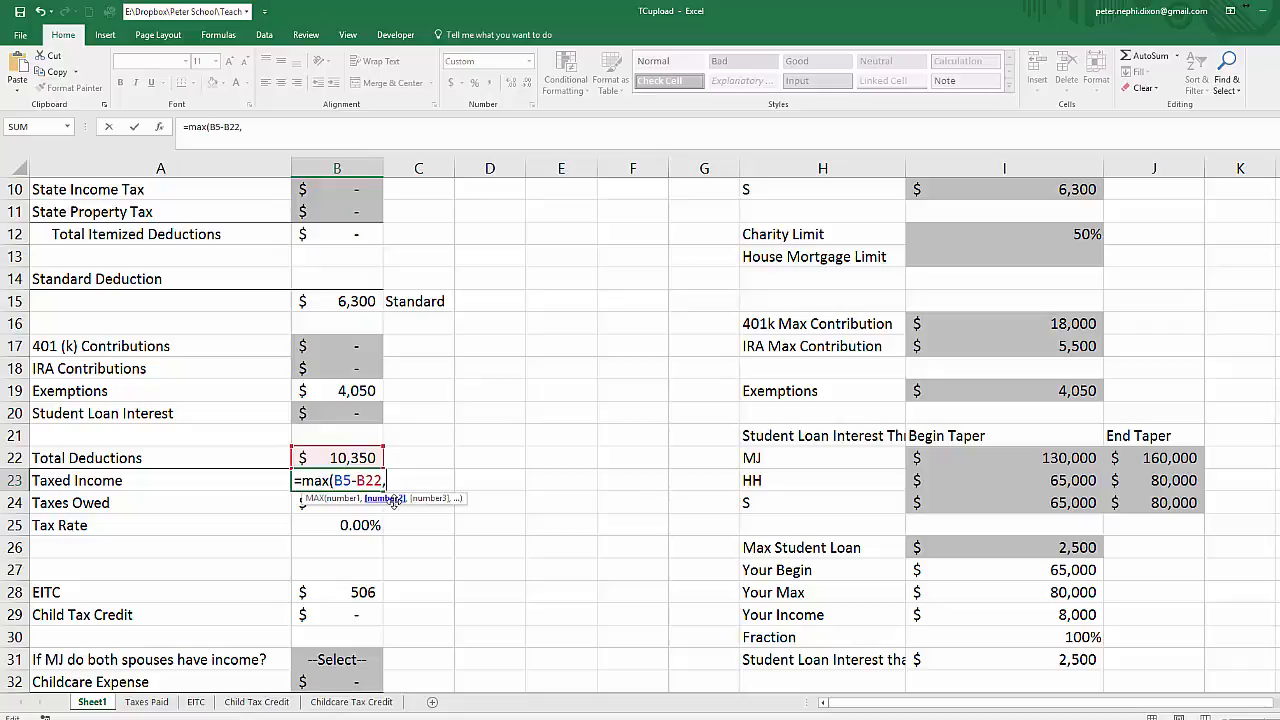
text(0))
key(Return)
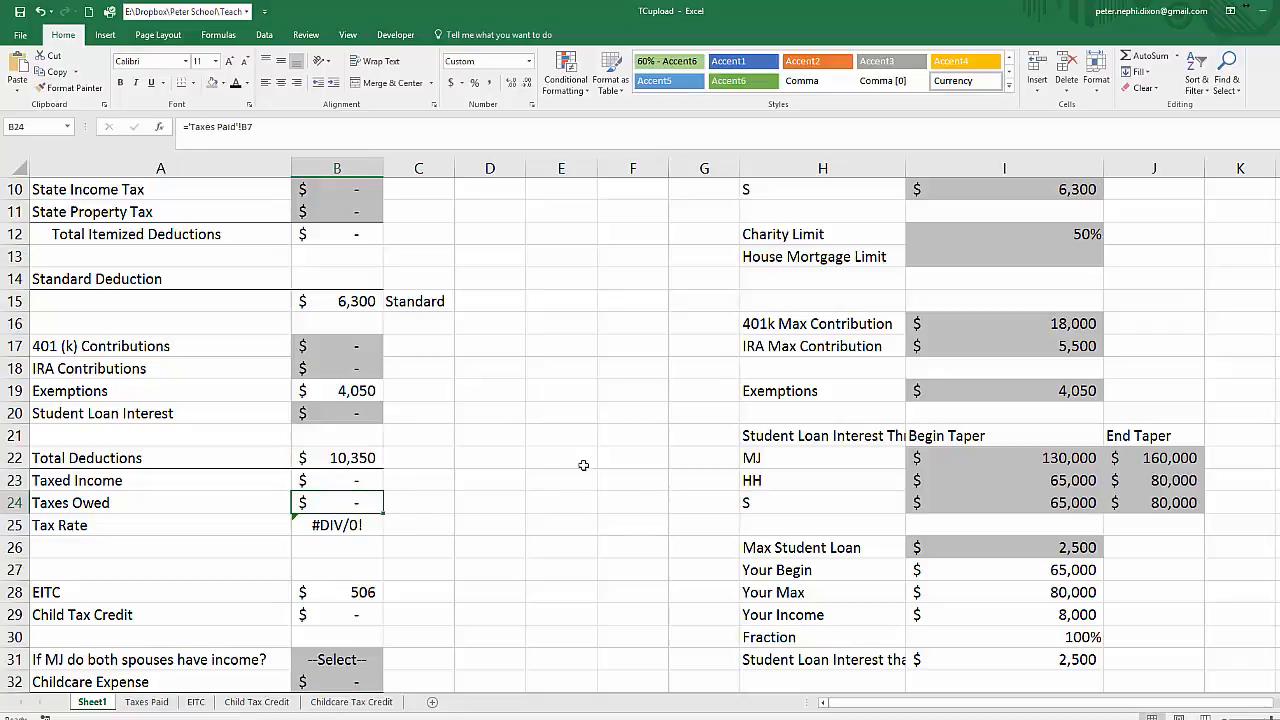
click(370, 478)
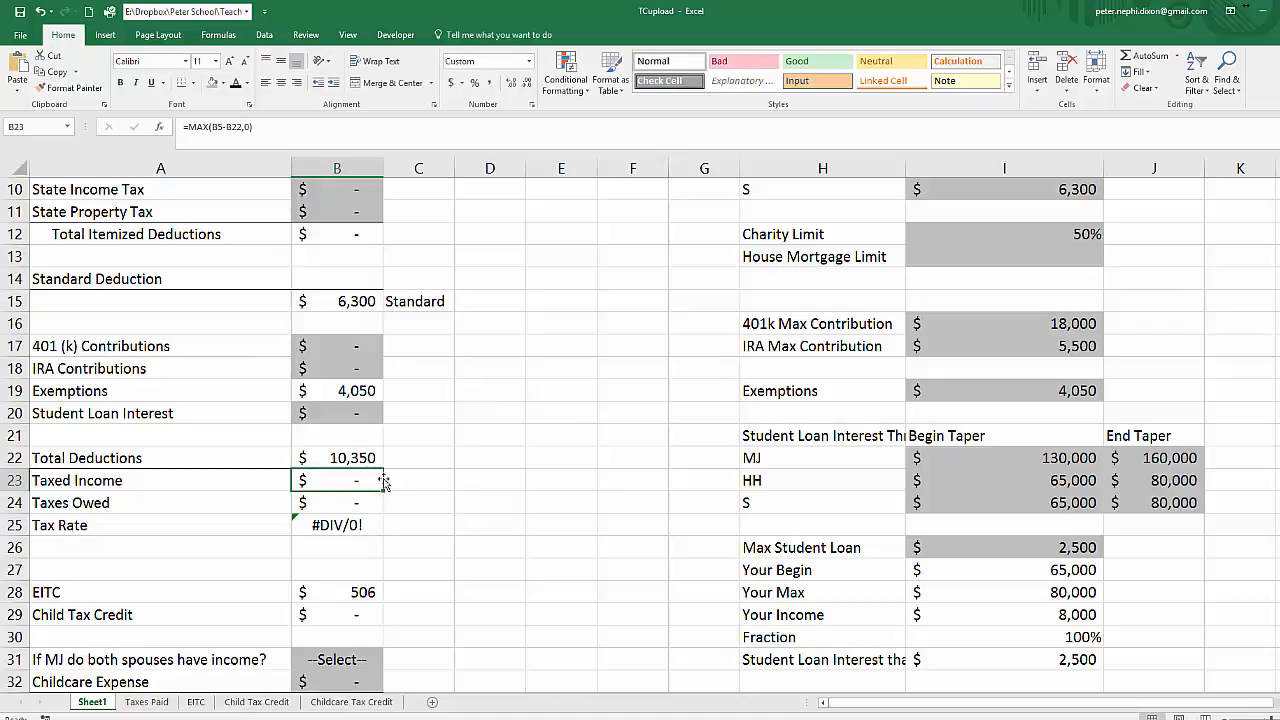
- Set Taxable Income in B5 to 15000 and check the deductions and taxes rows below
scroll(357, 457, up, 3)
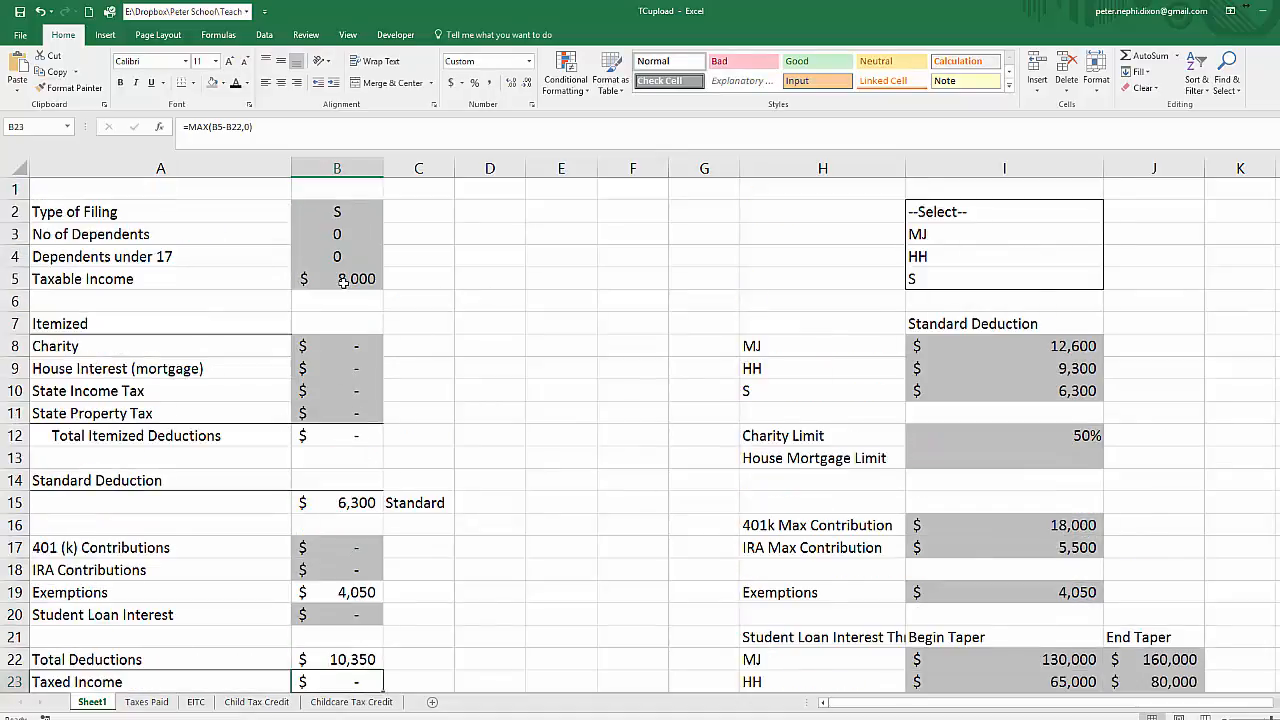
click(343, 283)
text(180)
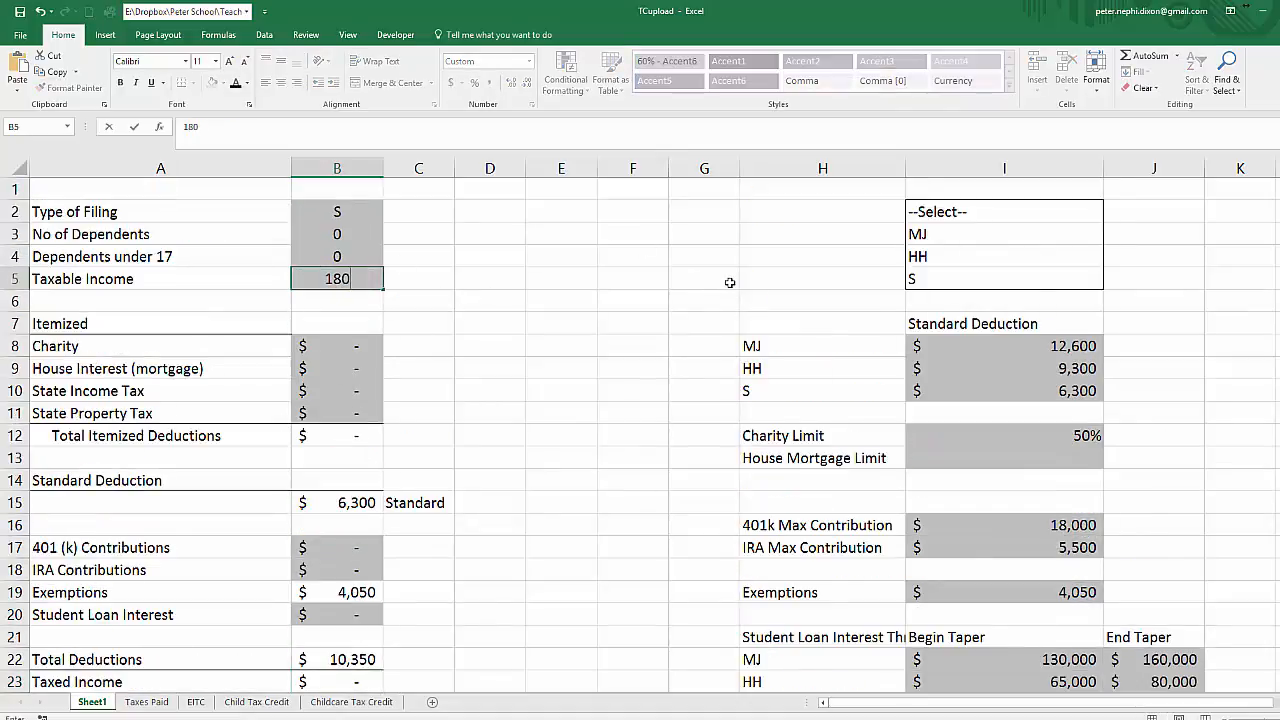
key(BackSpace)
key(BackSpace)
text(5000)
key(Return)
scroll(740, 291, down, 2)
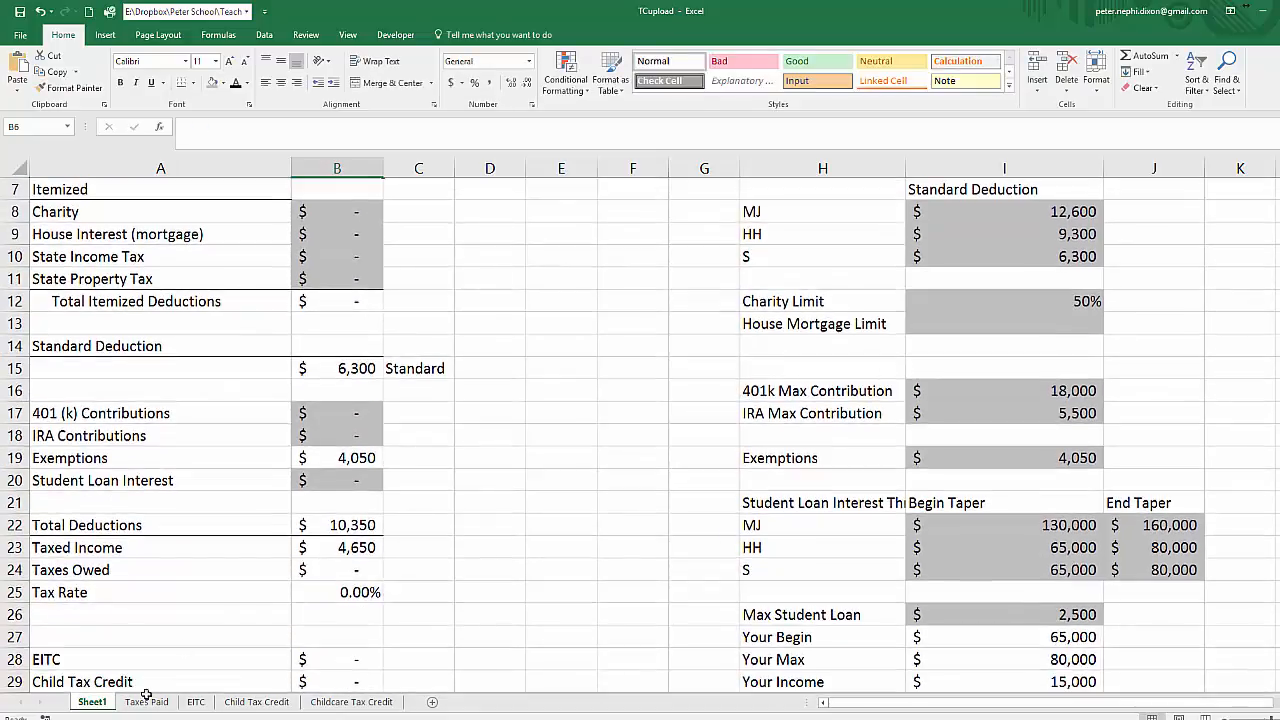
- Examine the Marg Rate and Additional Income formulas for the single, married joint and head of household blocks on the Taxes Paid sheet
click(147, 702)
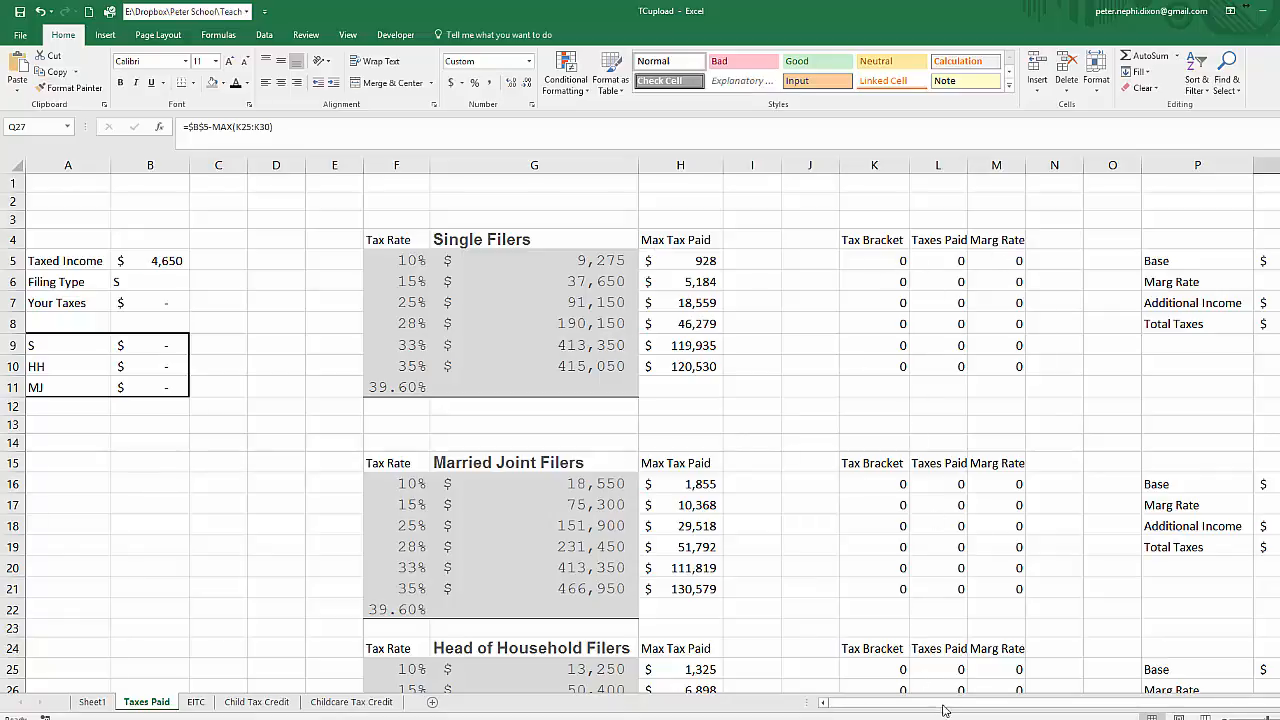
drag(1030, 703, 1058, 707)
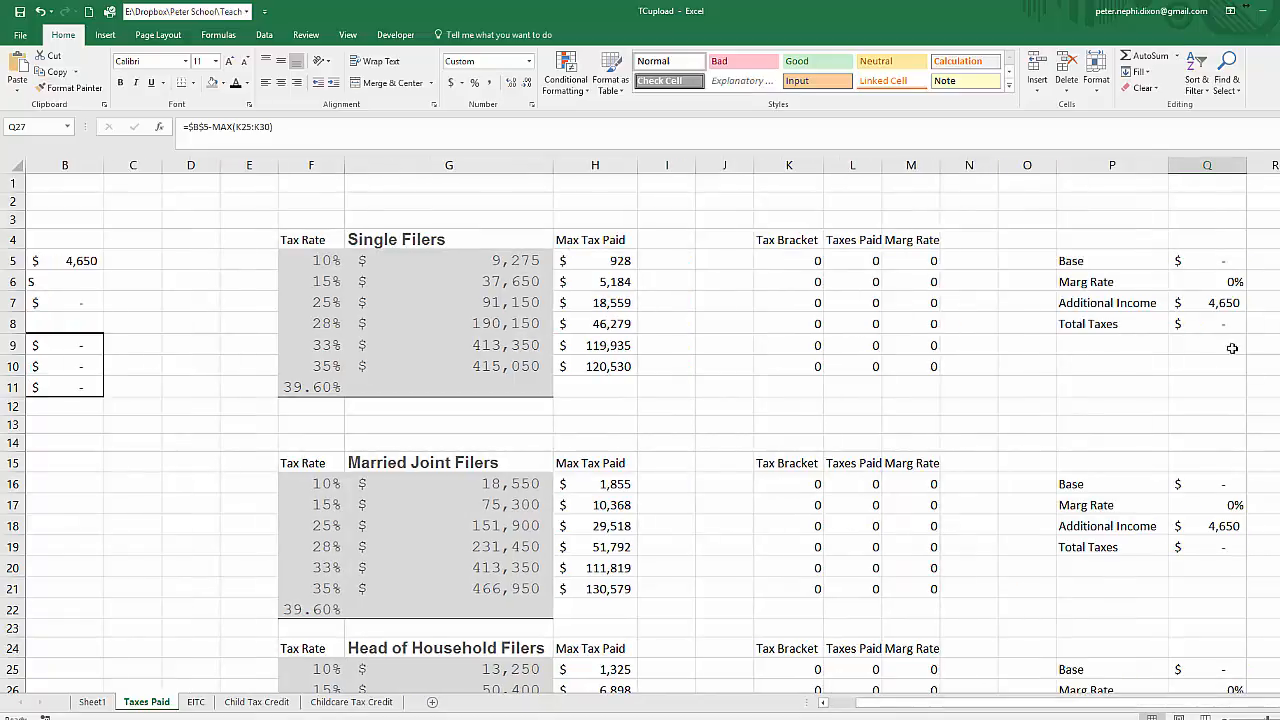
click(1264, 392)
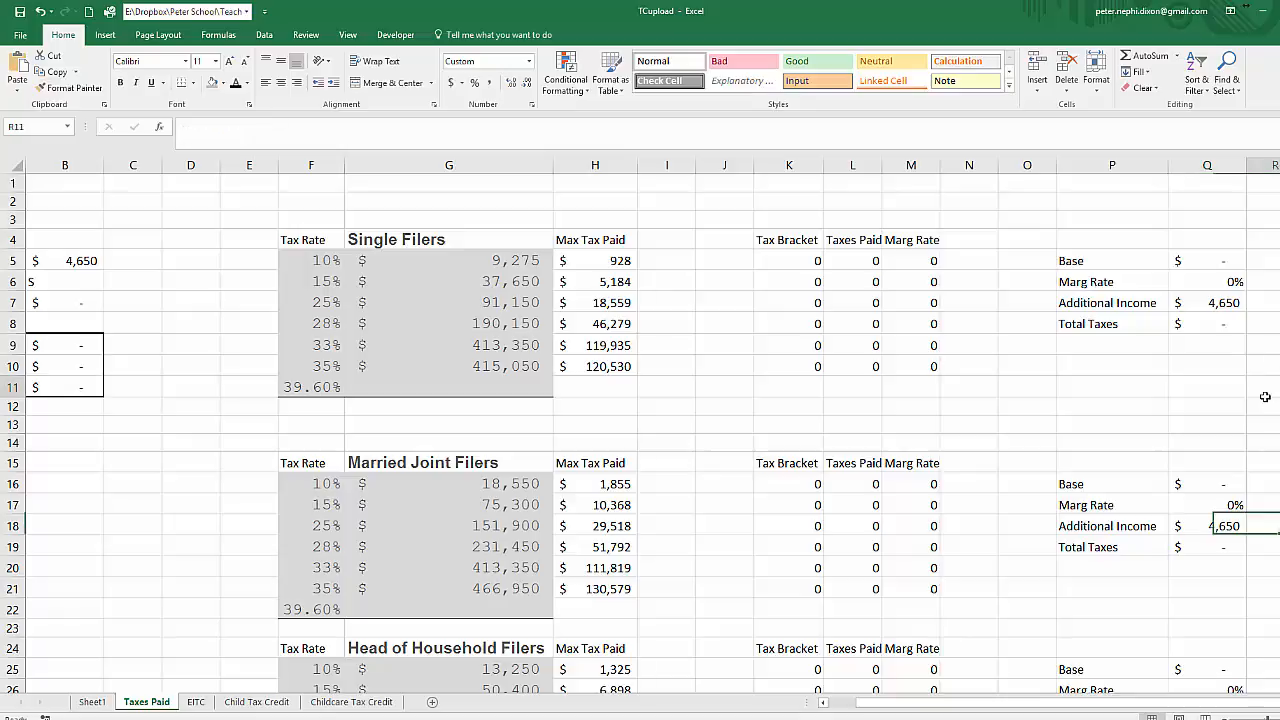
click(1211, 283)
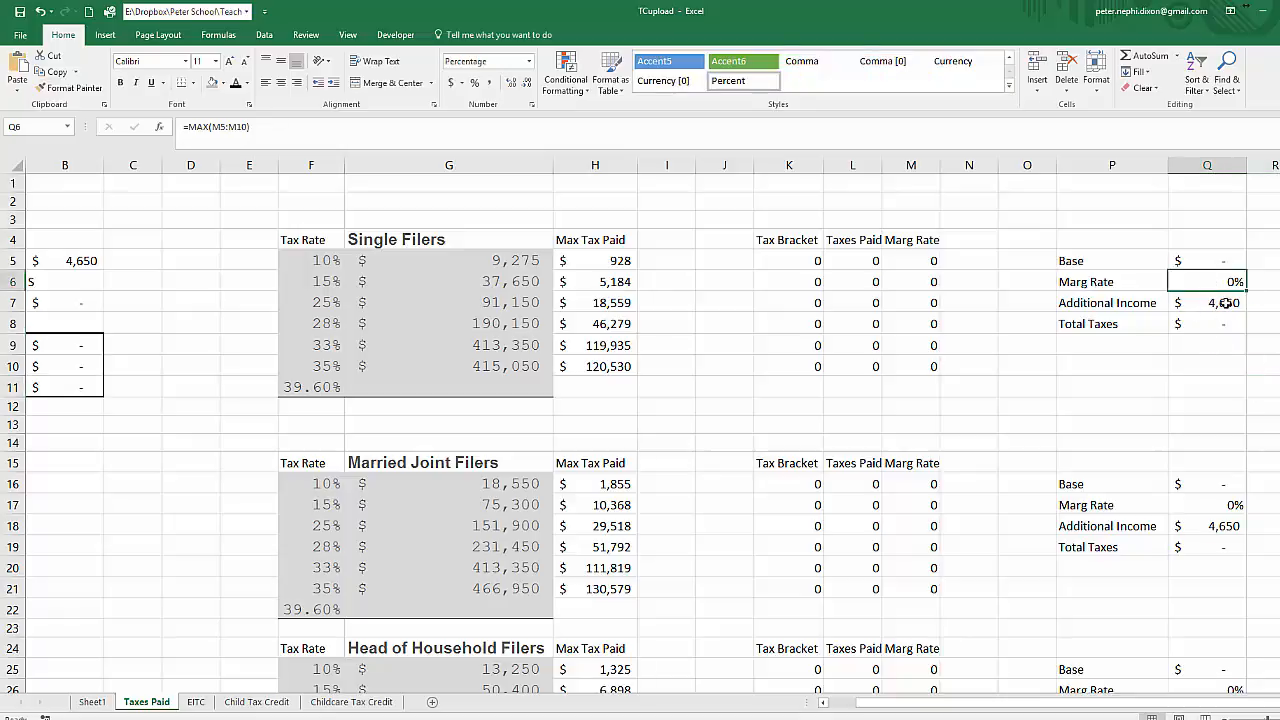
click(1232, 310)
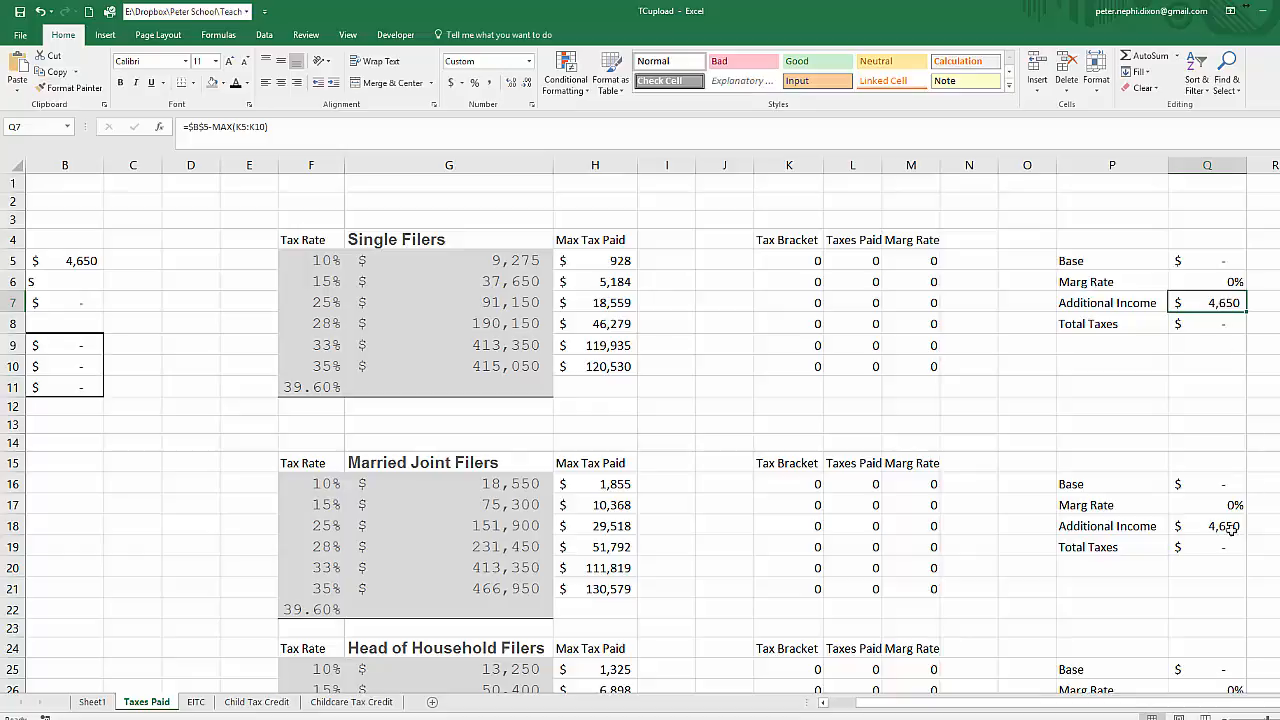
click(1215, 277)
click(1219, 507)
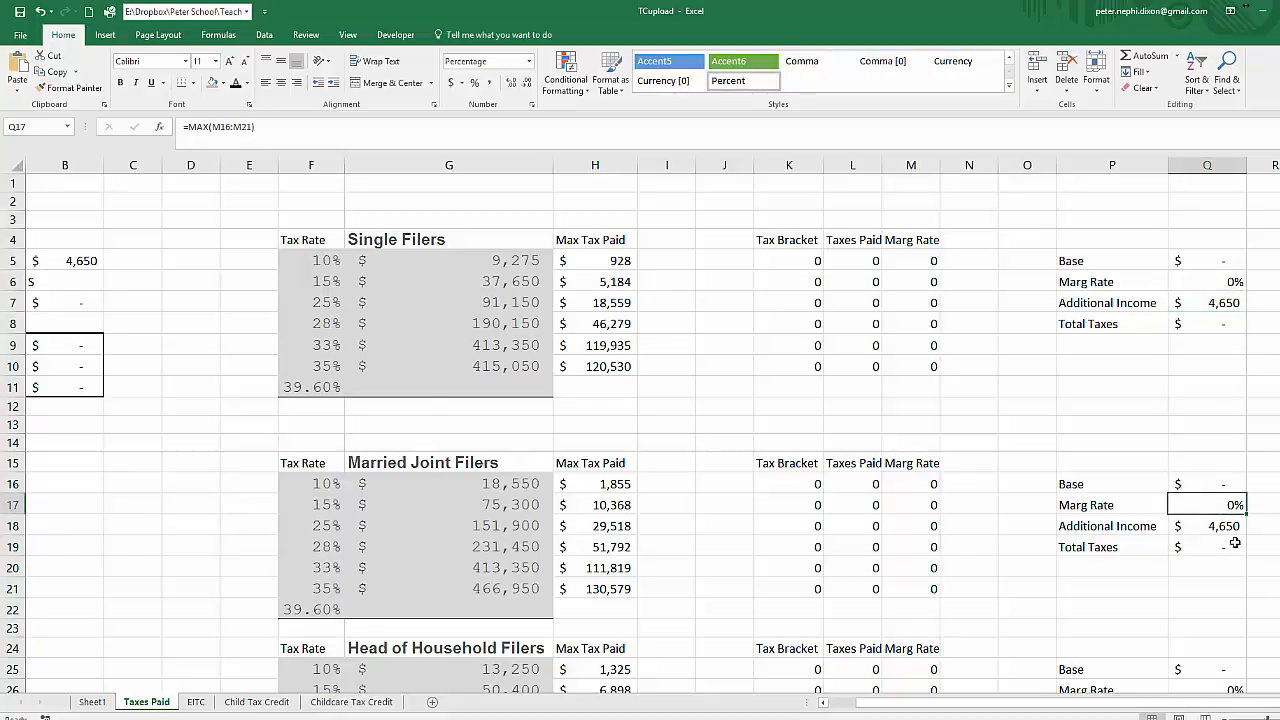
scroll(1219, 509, down, 3)
click(1222, 511)
scroll(1105, 503, up, 3)
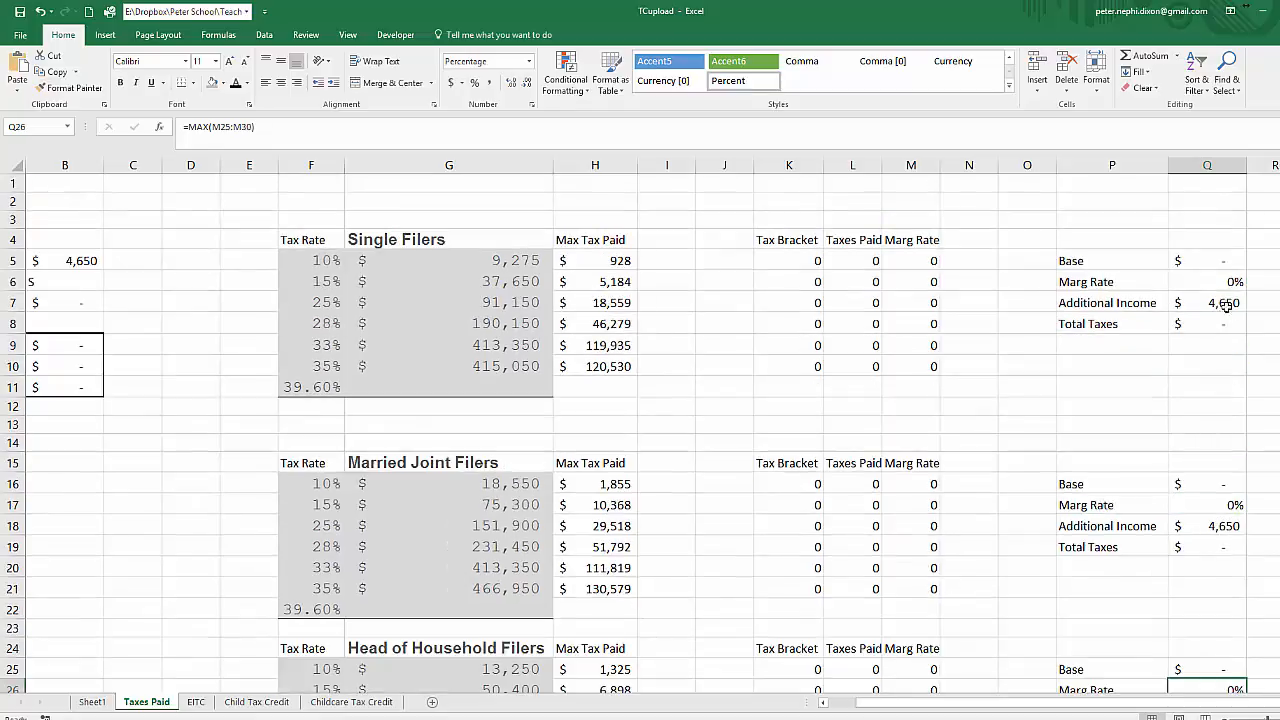
click(1215, 483)
- Change the single filers' Marg Rate formula in Q6 to =IF(Q5=0,F5,MAX(M5:M10))
double_click(1215, 281)
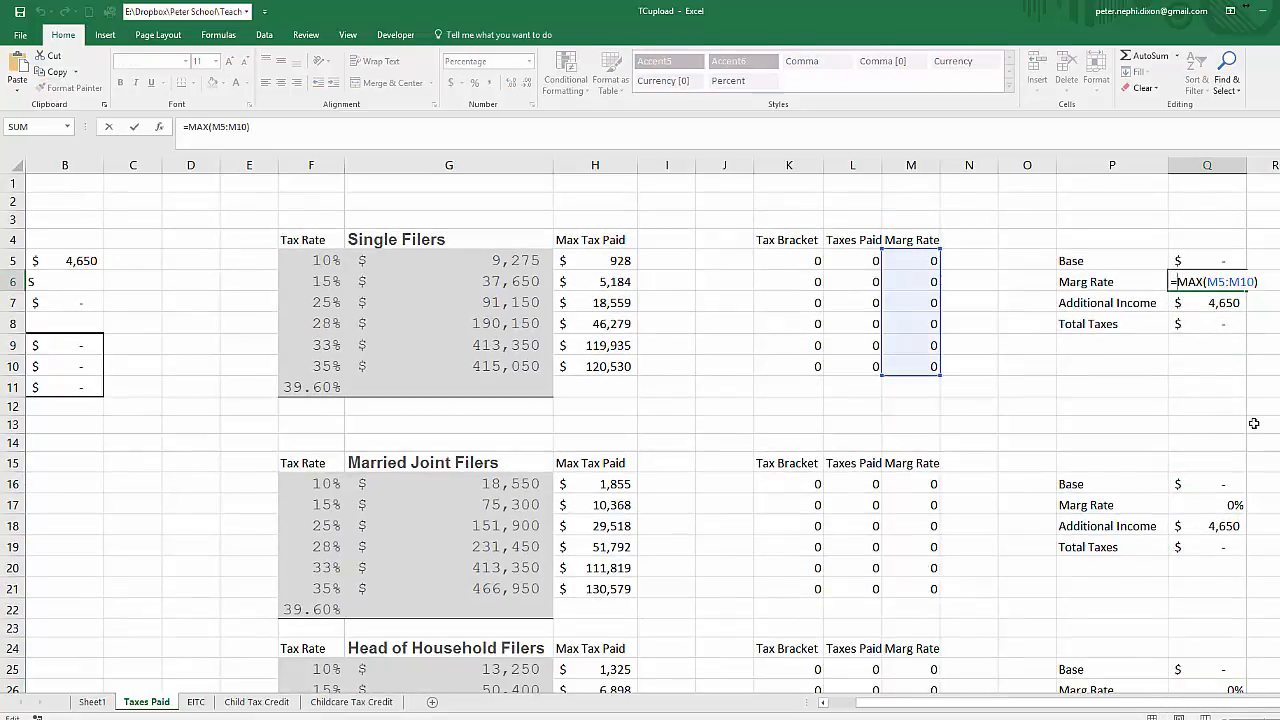
text(if()
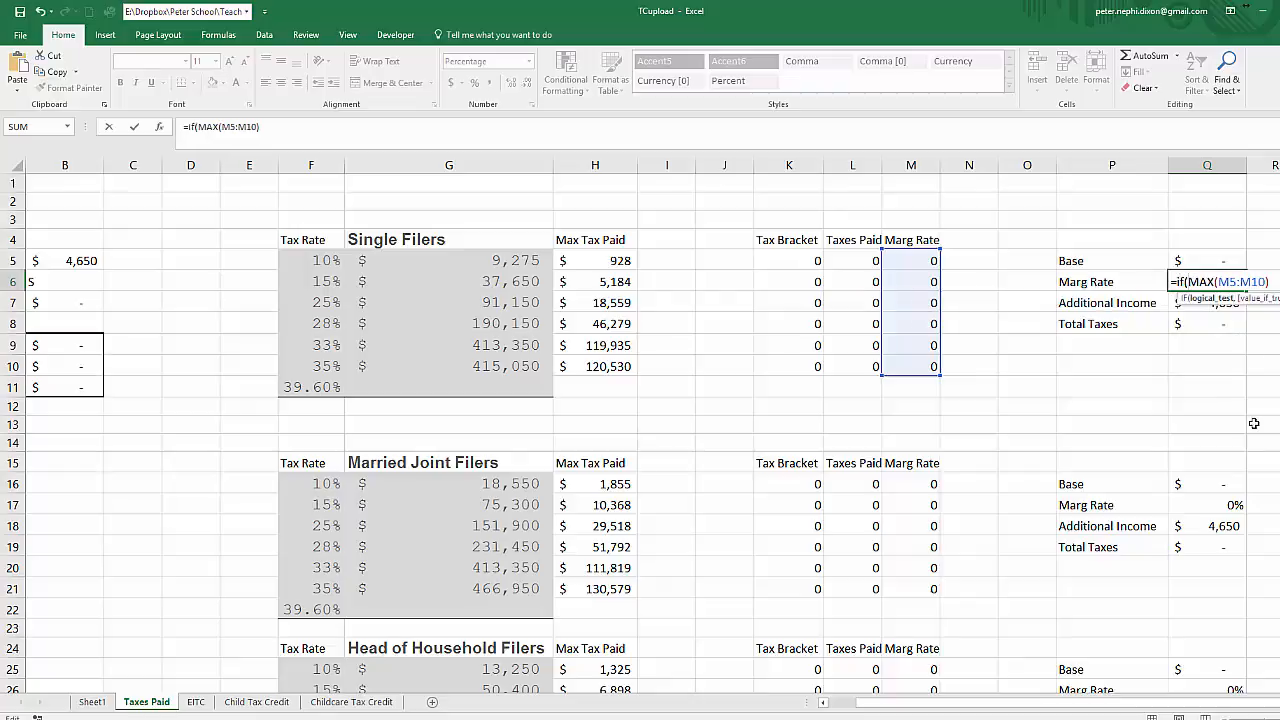
click(1206, 260)
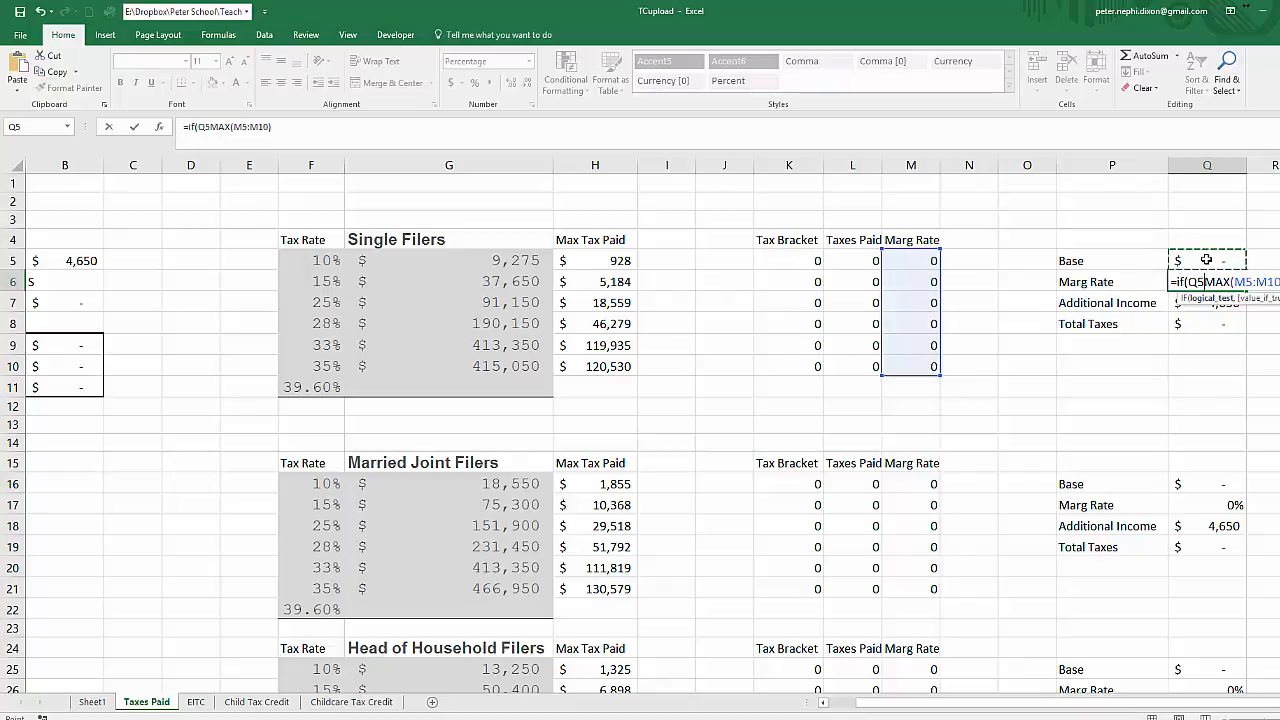
text(=0)
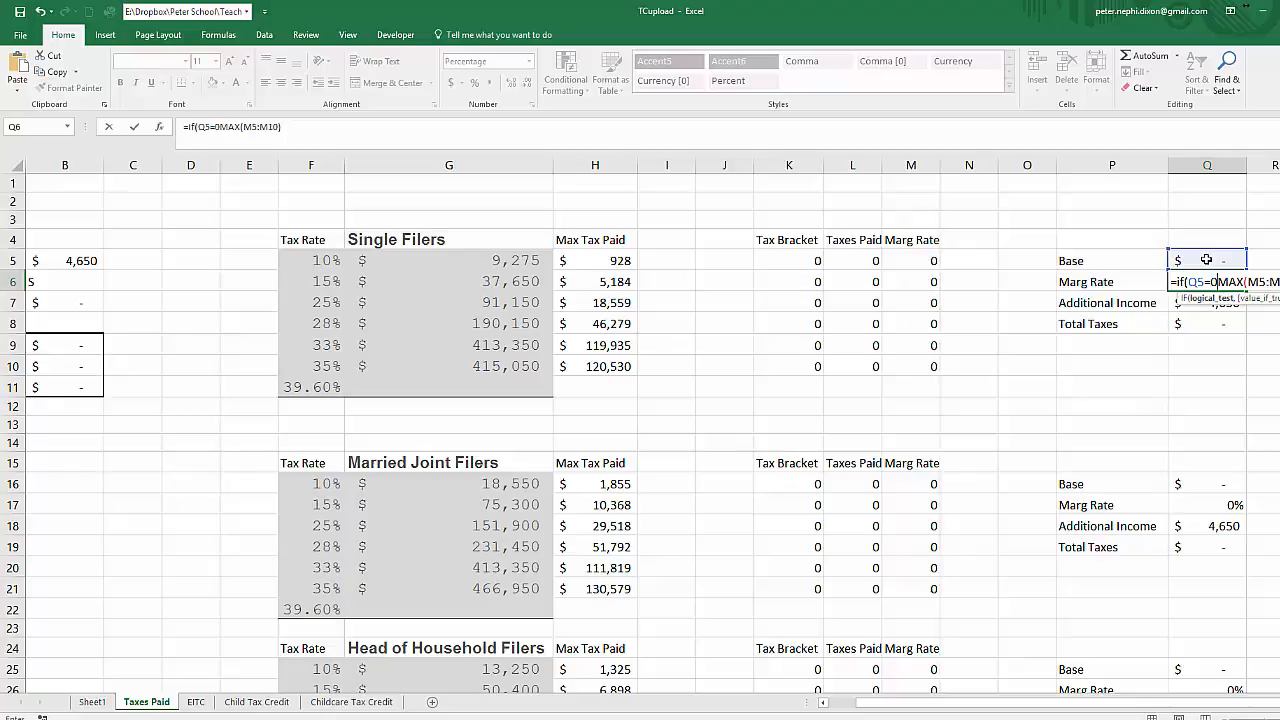
text(,)
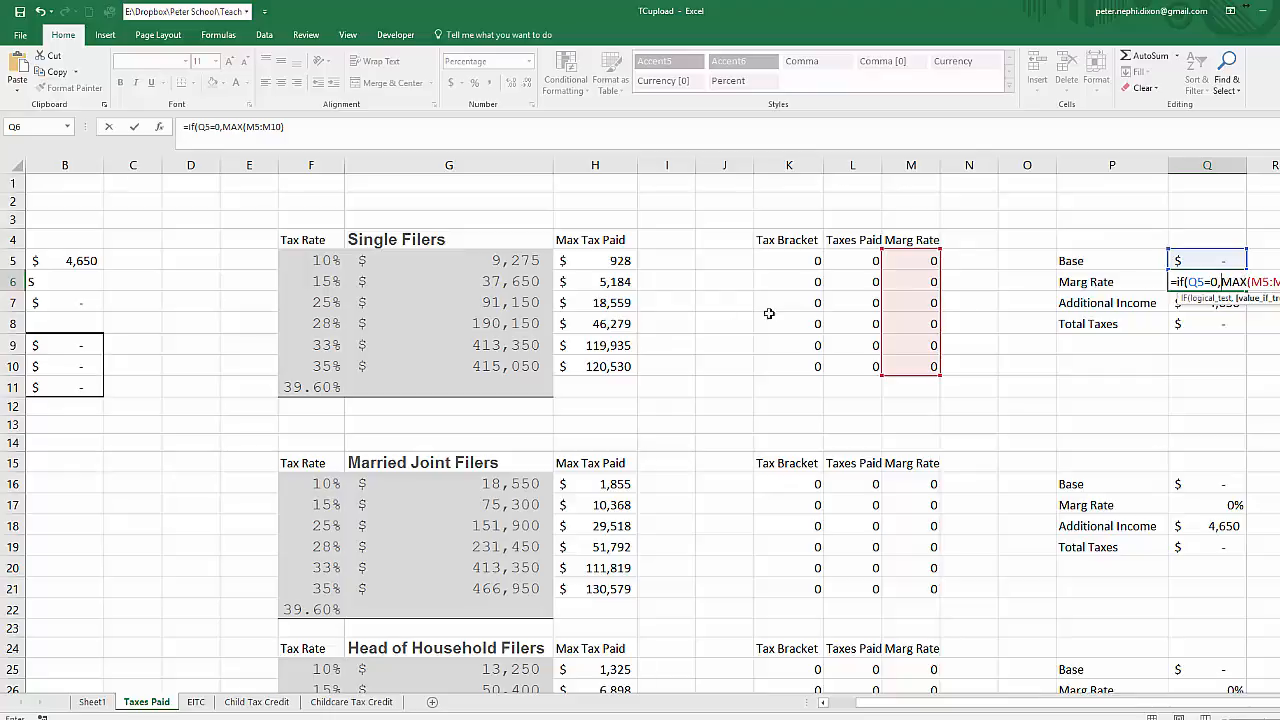
click(316, 261)
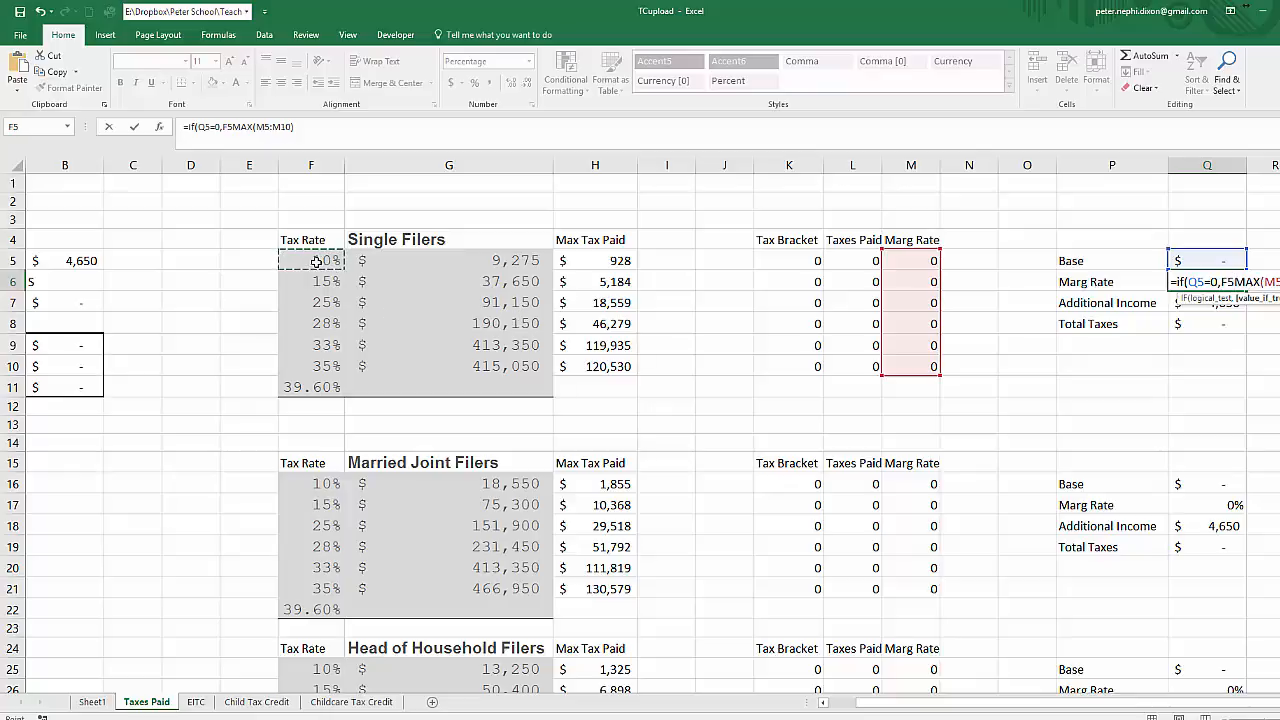
text(,)
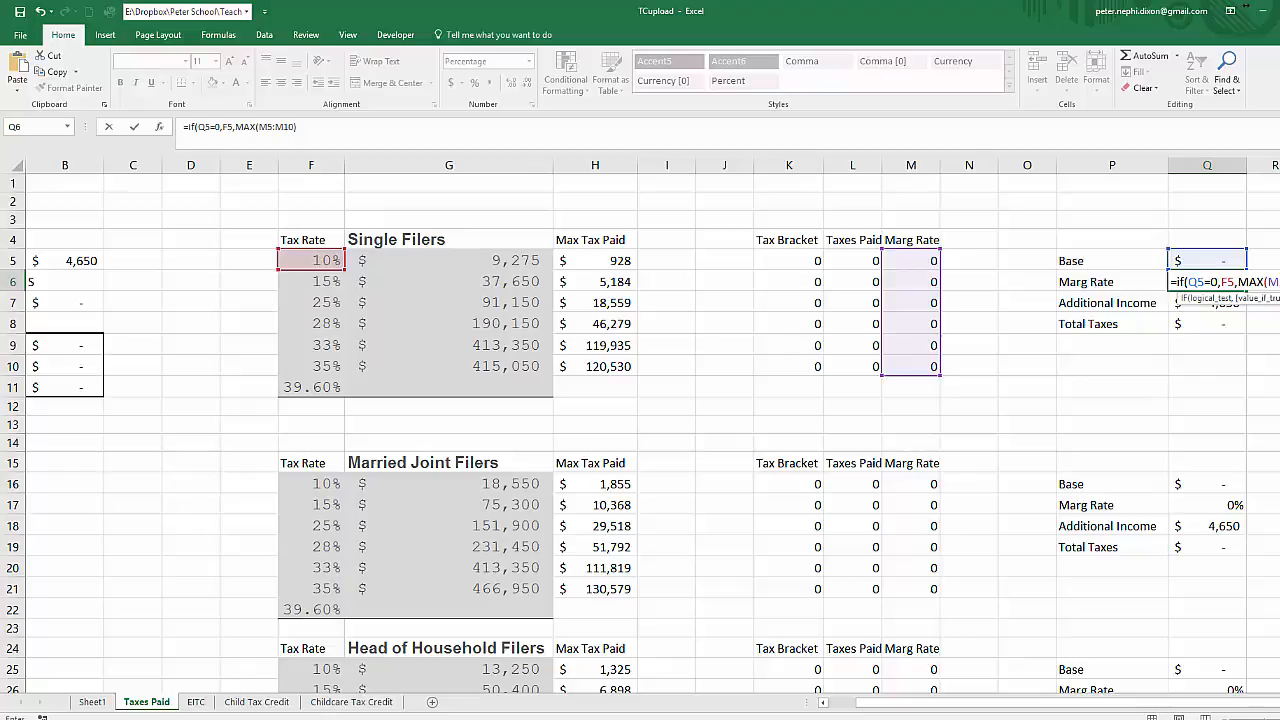
key(Return)
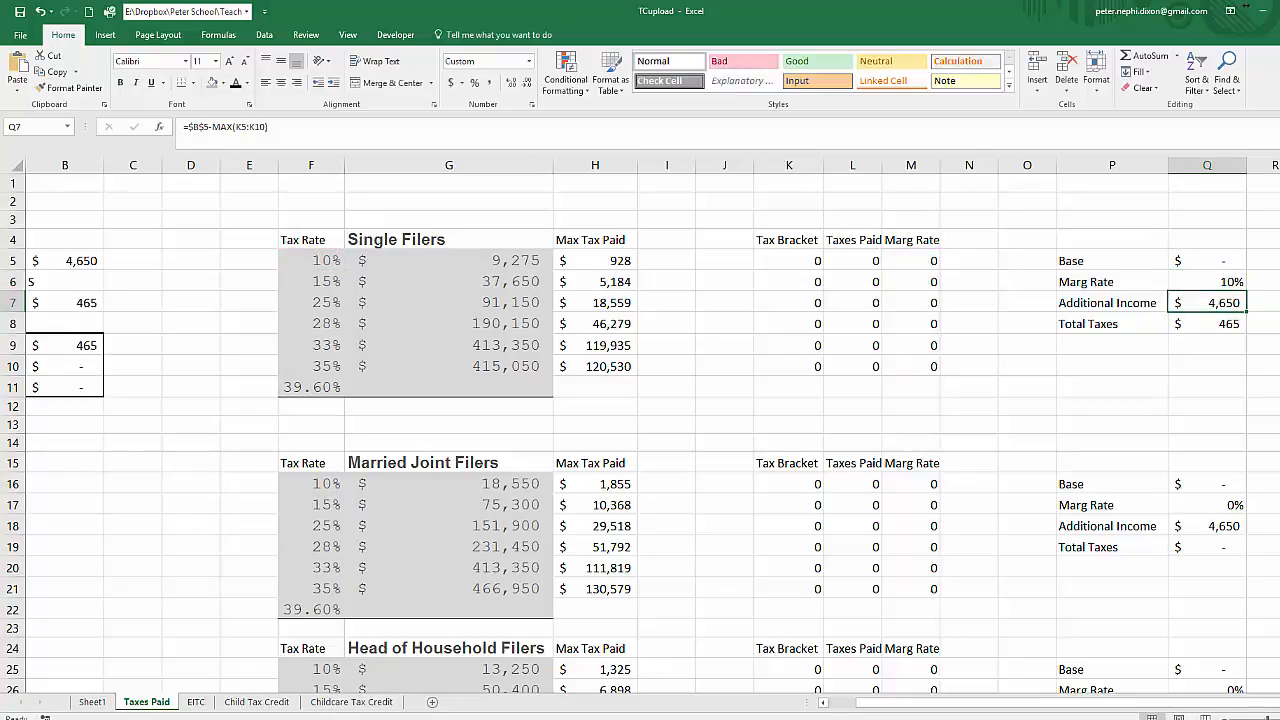
- Copy the Marg Rate formula from Q6 into the married joint cell Q17 and the head of household cell Q26
click(1243, 281)
key(ctrl+c)
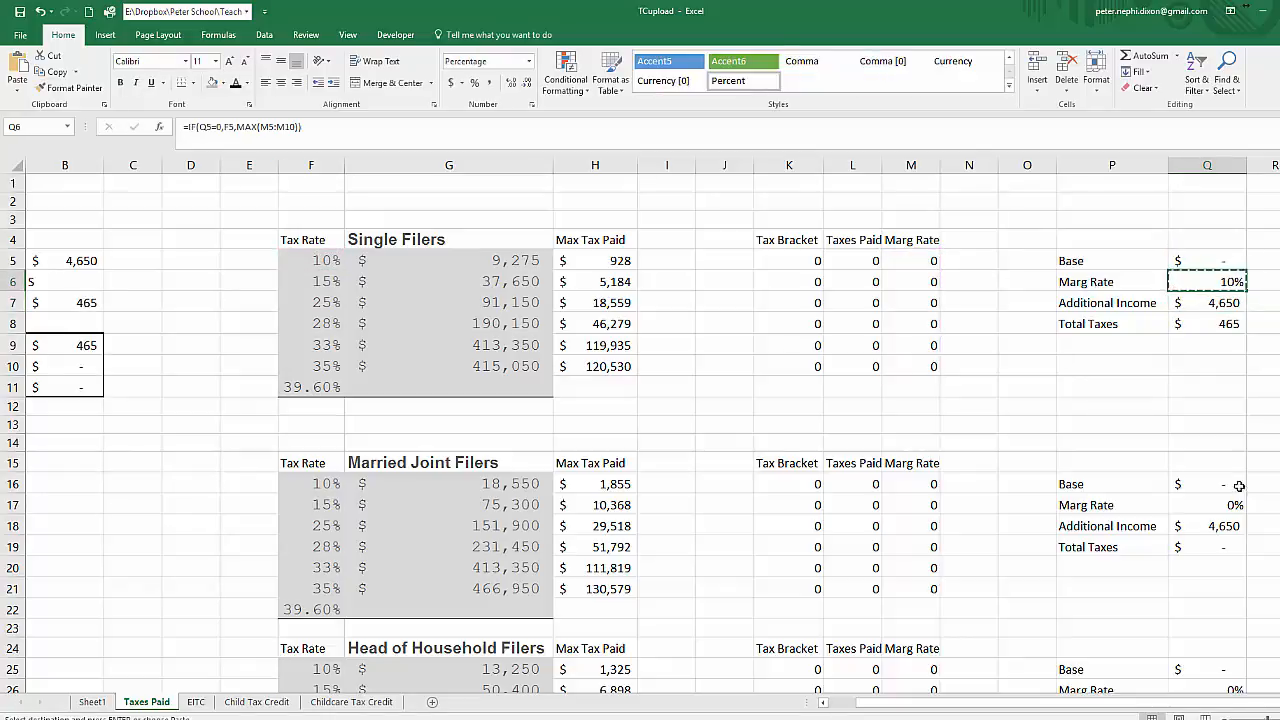
click(1235, 504)
key(ctrl+v)
scroll(1235, 504, down, 2)
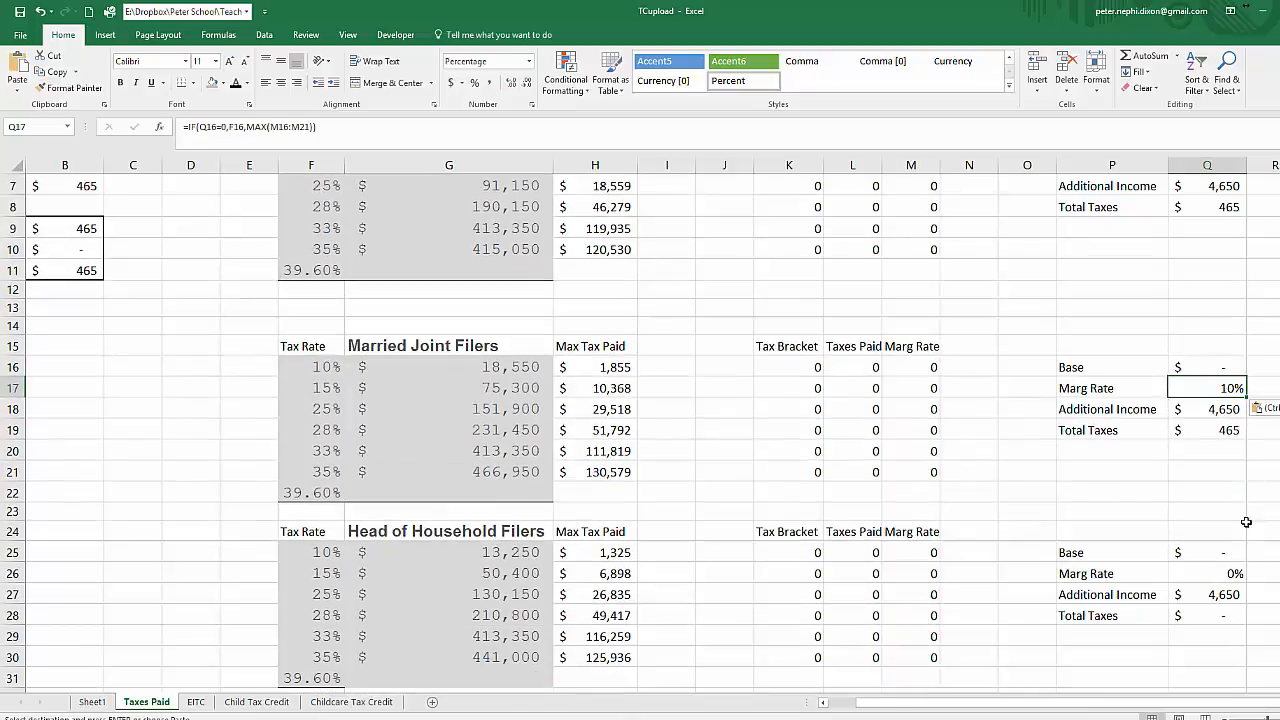
click(1232, 573)
key(ctrl+v)
click(1214, 522)
scroll(1214, 520, up, 2)
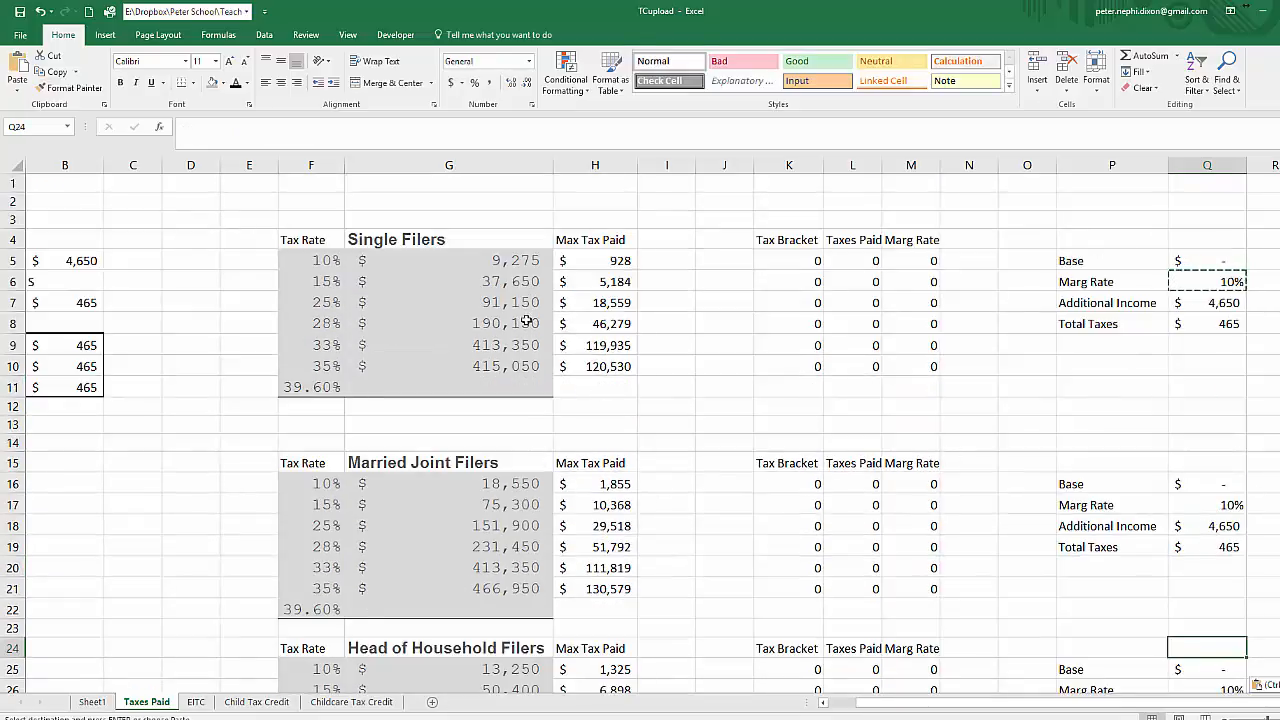
drag(966, 703, 680, 700)
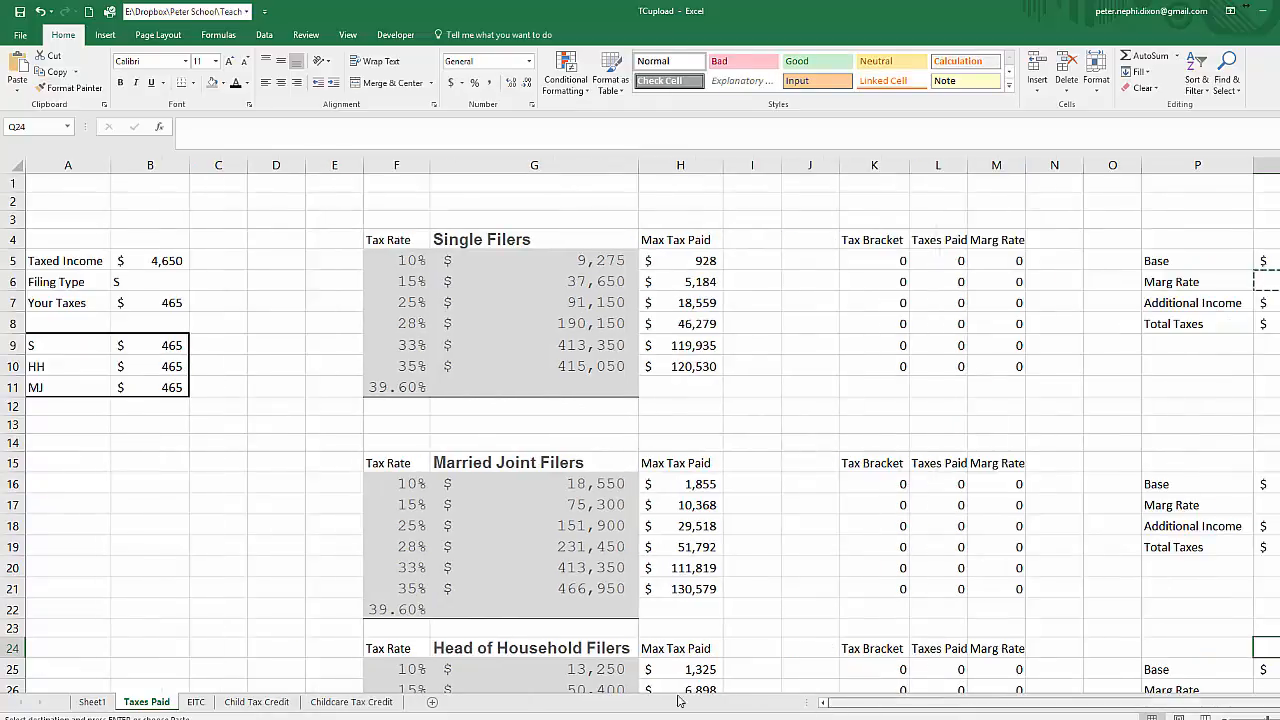
- On Sheet1, reset Type of Filing in B2 to --Select--
click(94, 701)
click(492, 310)
scroll(482, 314, up, 2)
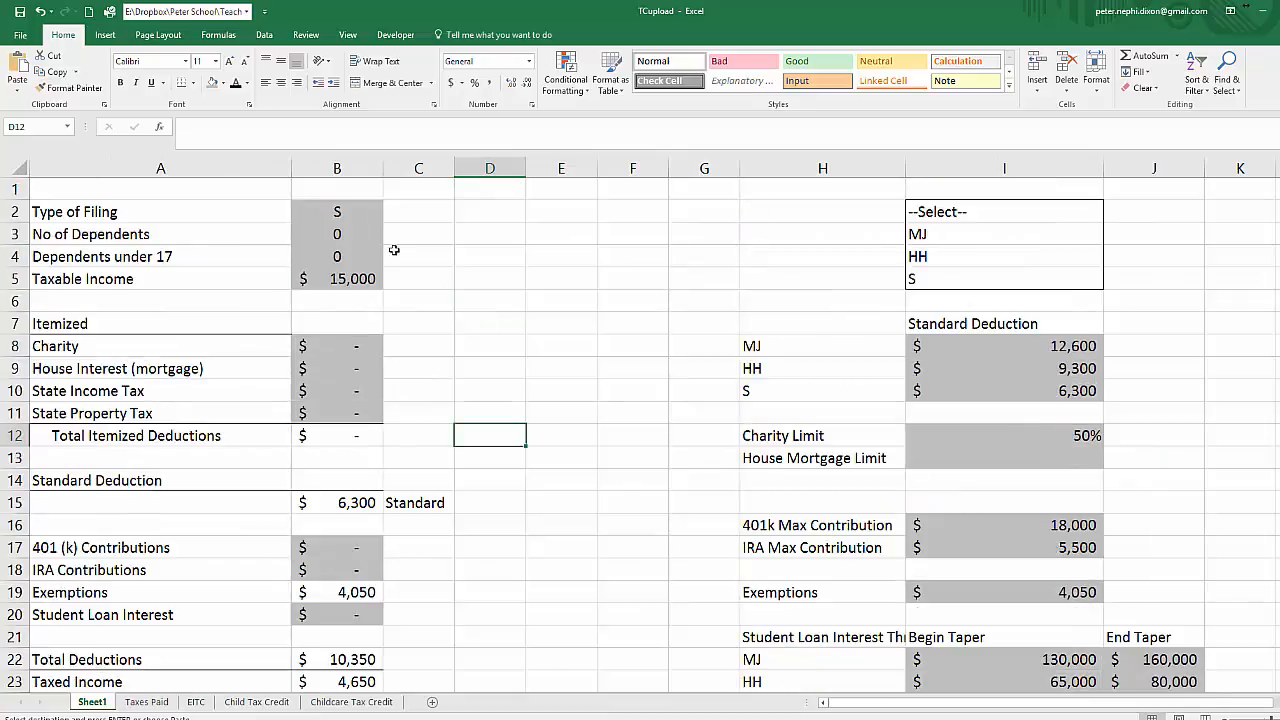
click(341, 208)
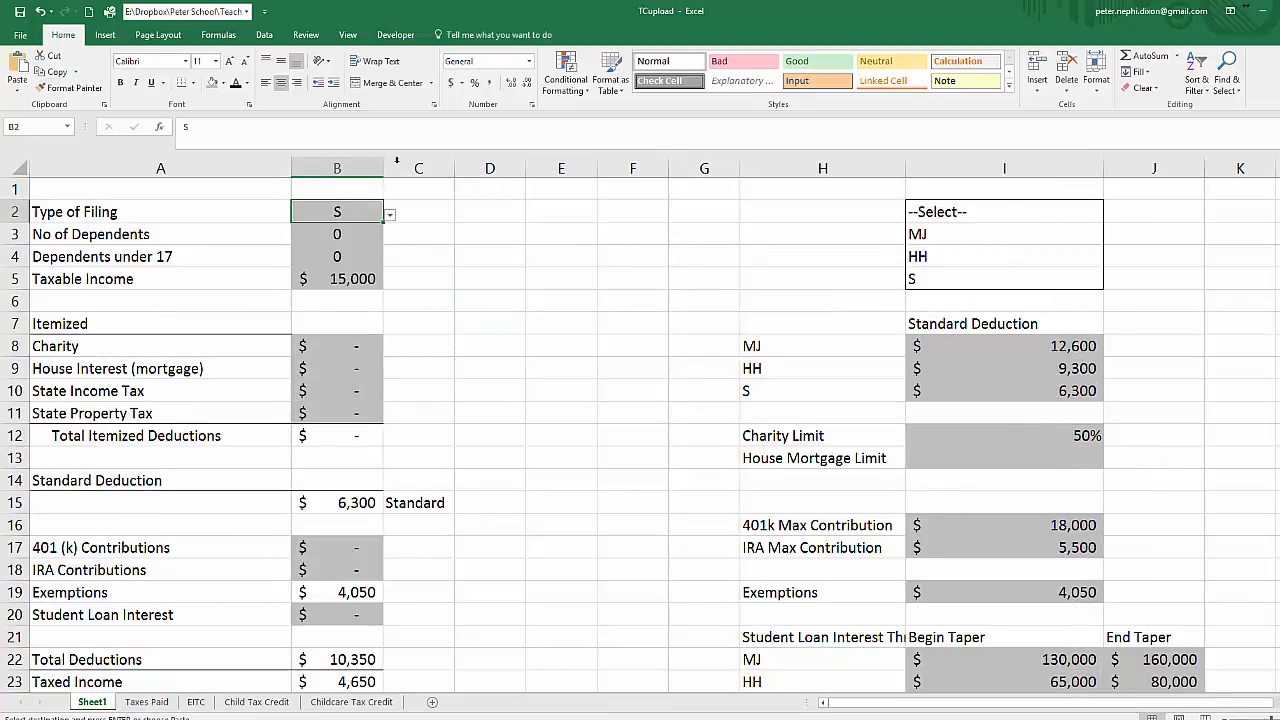
click(390, 215)
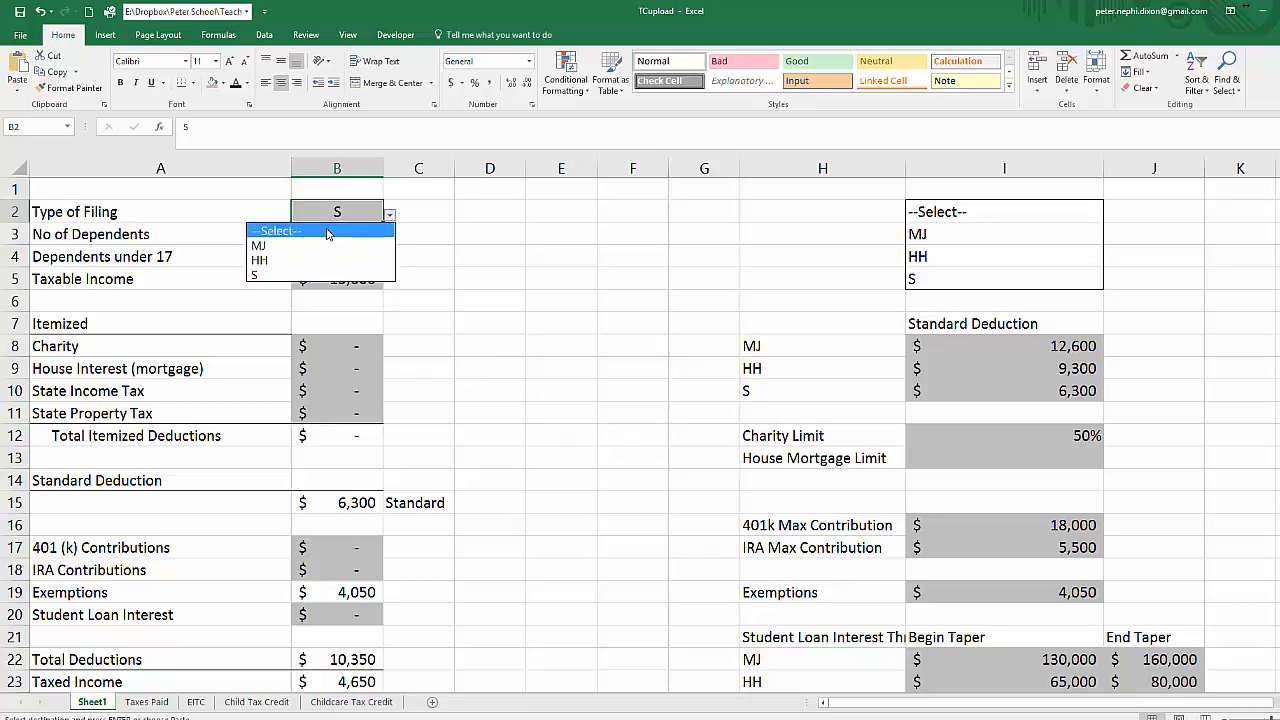
click(350, 231)
- Set No of Dependents, Dependents under 17 and Taxable Income in B3:B5 to 0
click(367, 234)
text(0)
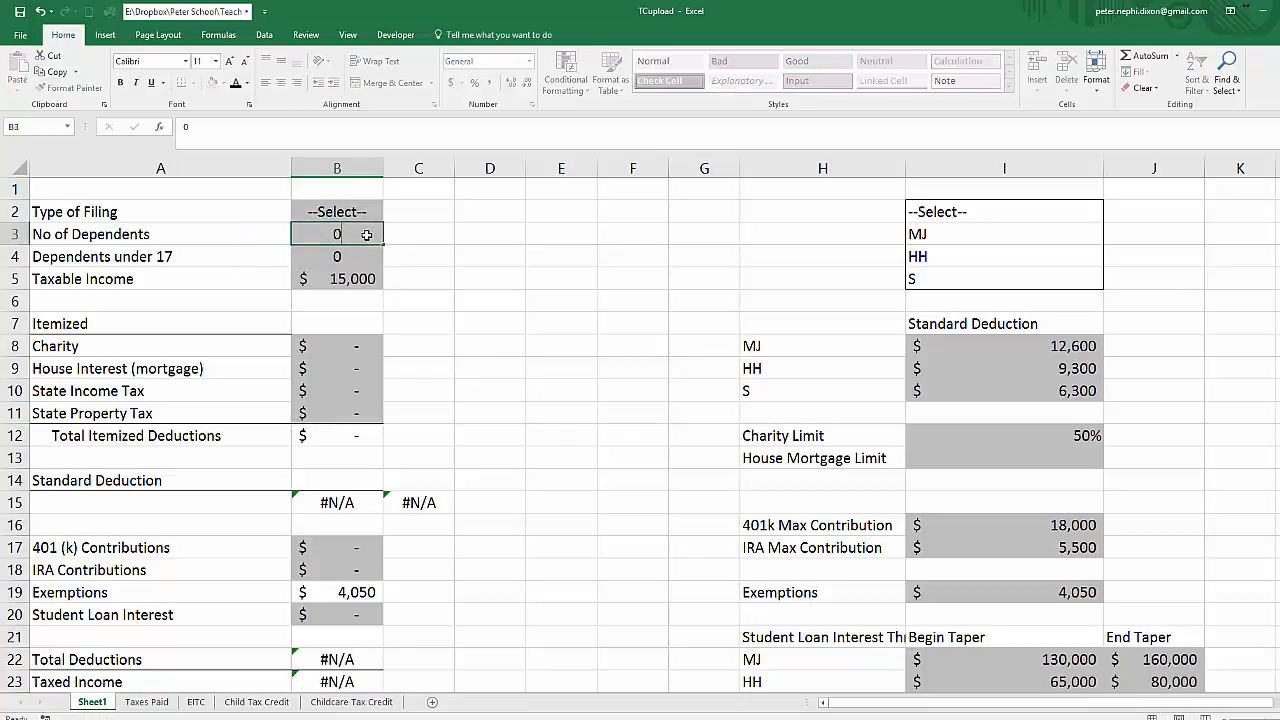
key(Return)
text(0)
key(Return)
text(0)
key(Return)
- Wrap the Standard Deduction formula in B15 in IFERROR with 0 as the error value: =IFERROR(MAX(VLOOKUP(B2,H8:I10,2,FALSE),B12),0)
scroll(362, 312, down, 1)
scroll(362, 312, down, 5)
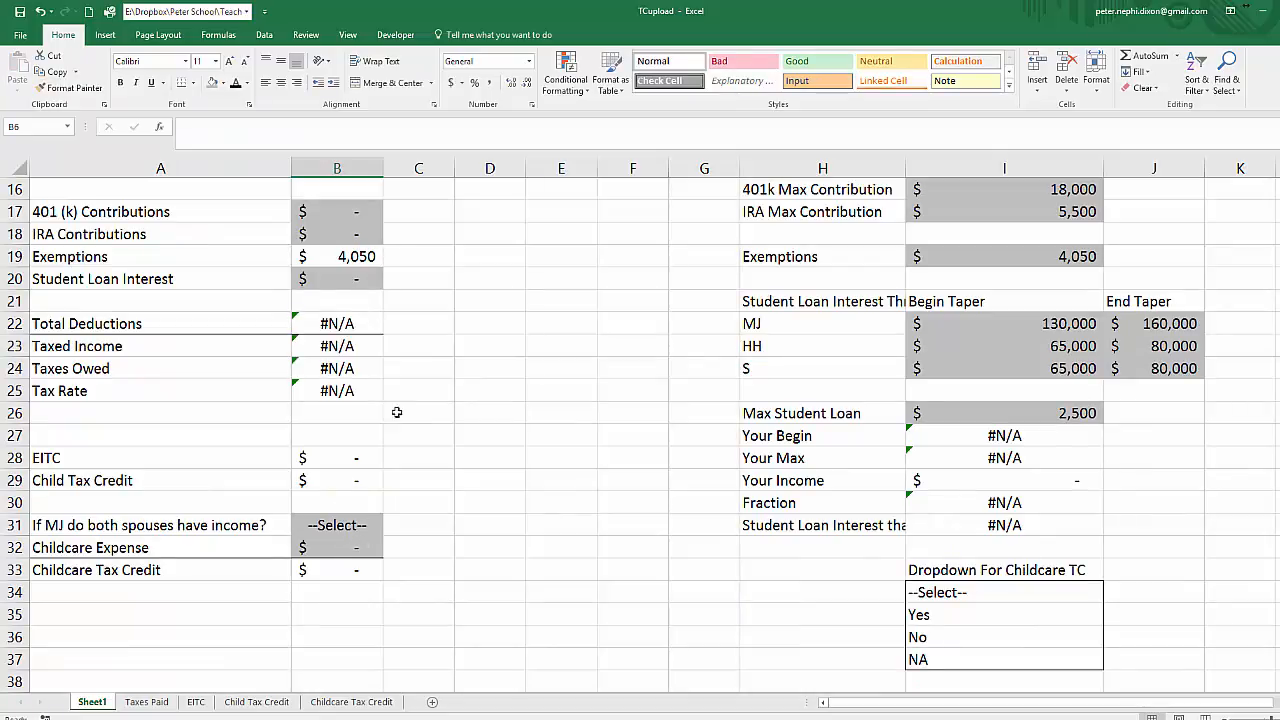
scroll(405, 320, up, 5)
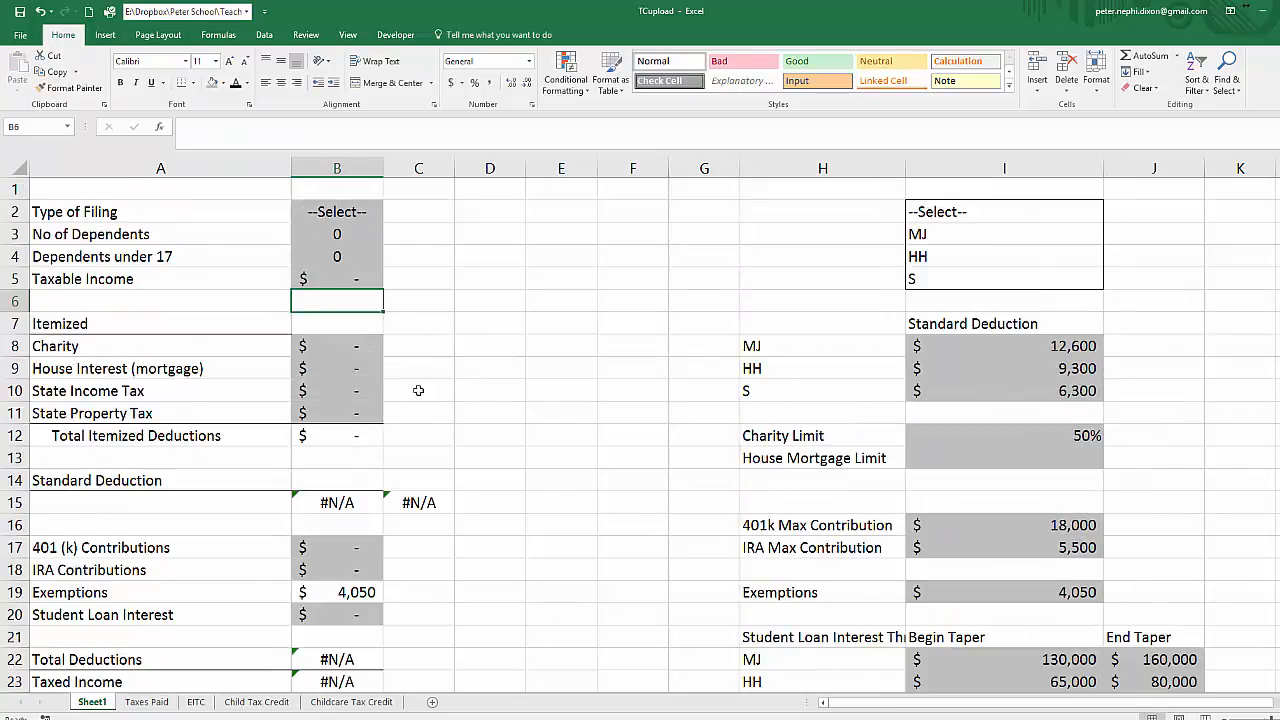
scroll(510, 410, down, 1)
scroll(474, 483, down, 2)
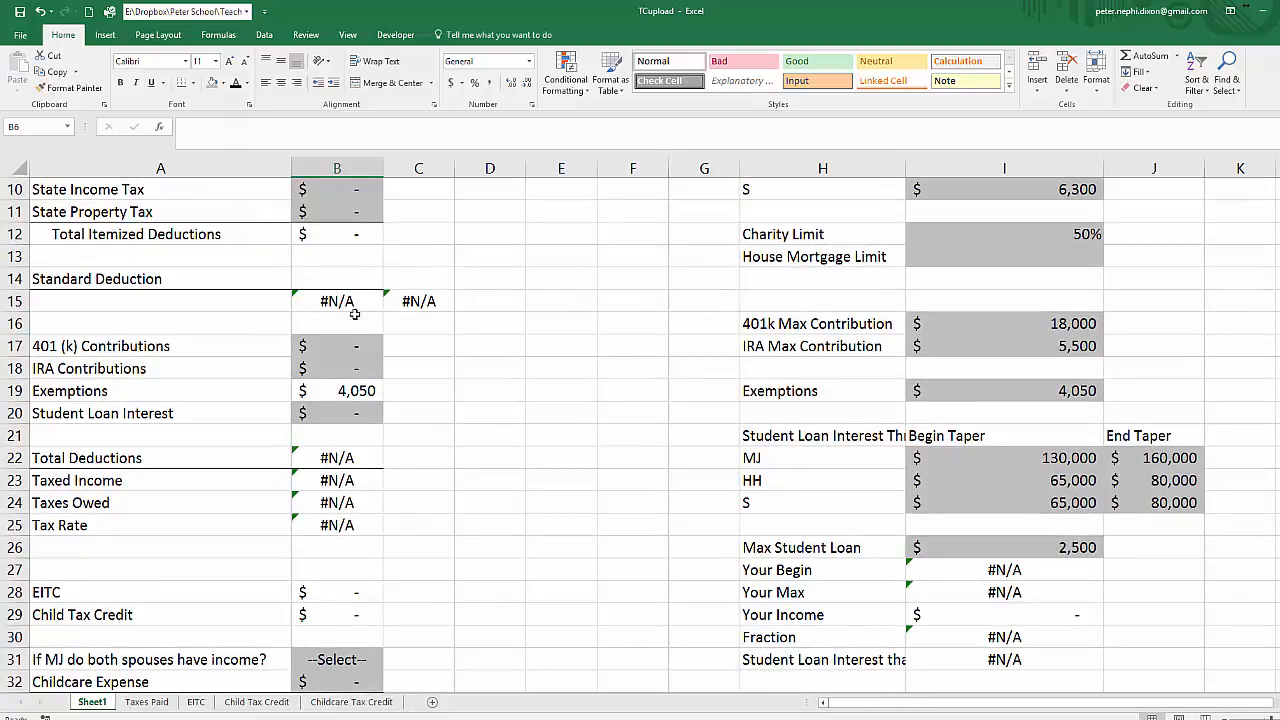
double_click(312, 302)
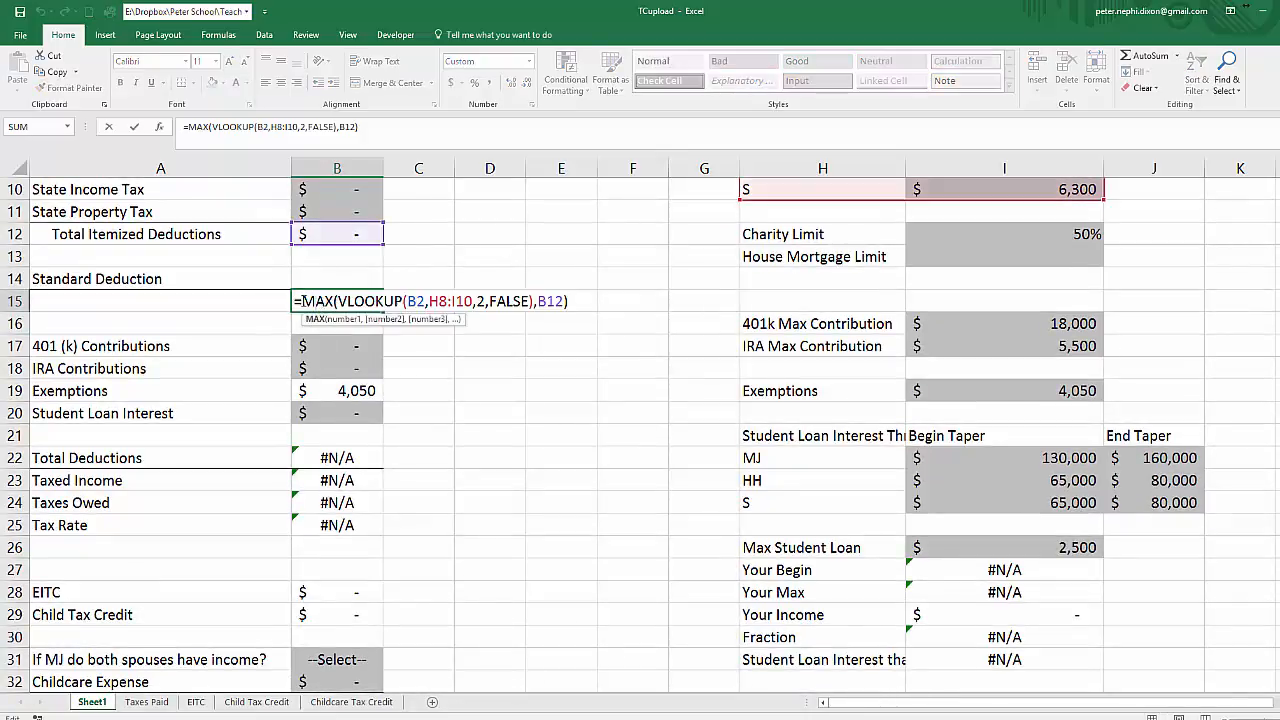
text(ife)
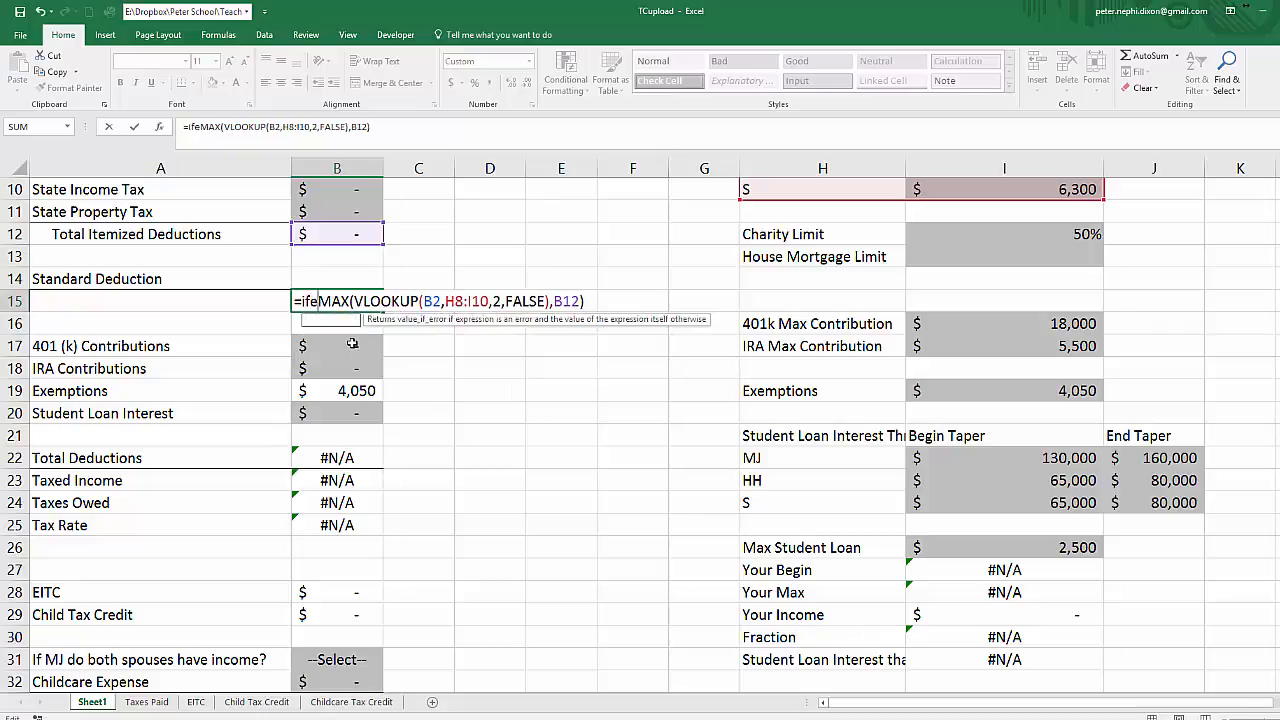
text(rror()
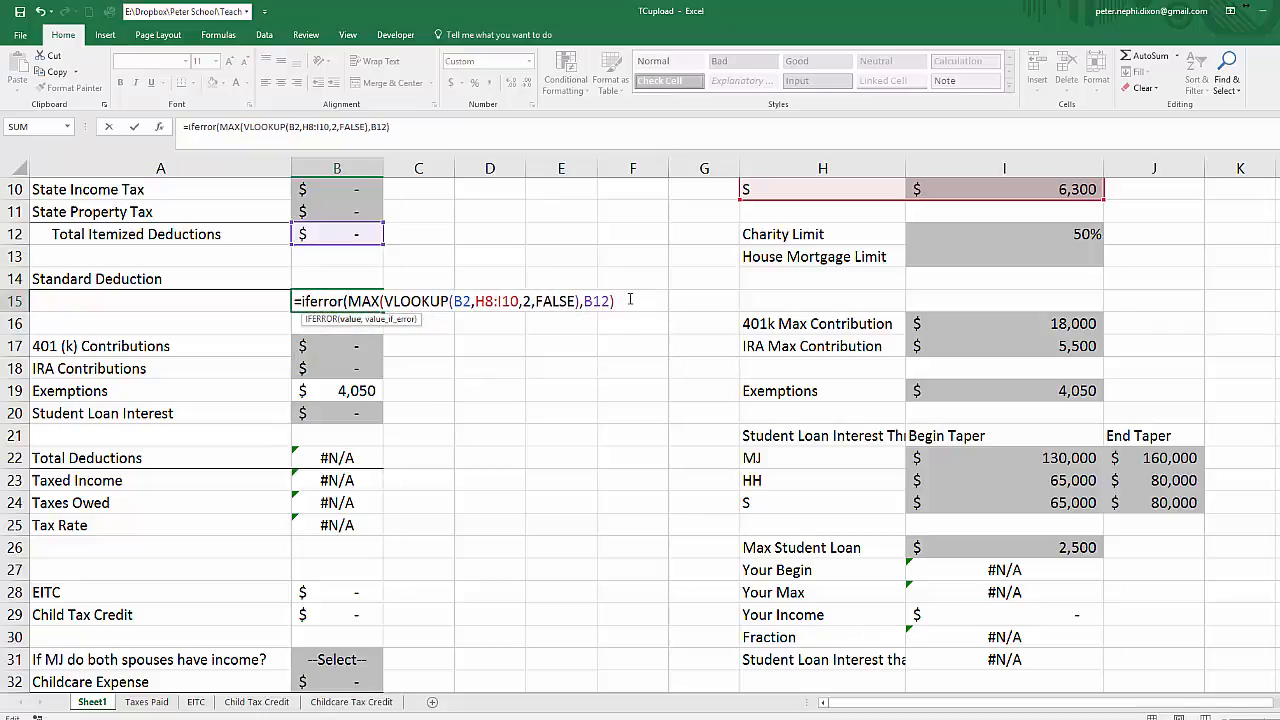
text(,0))
key(Return)
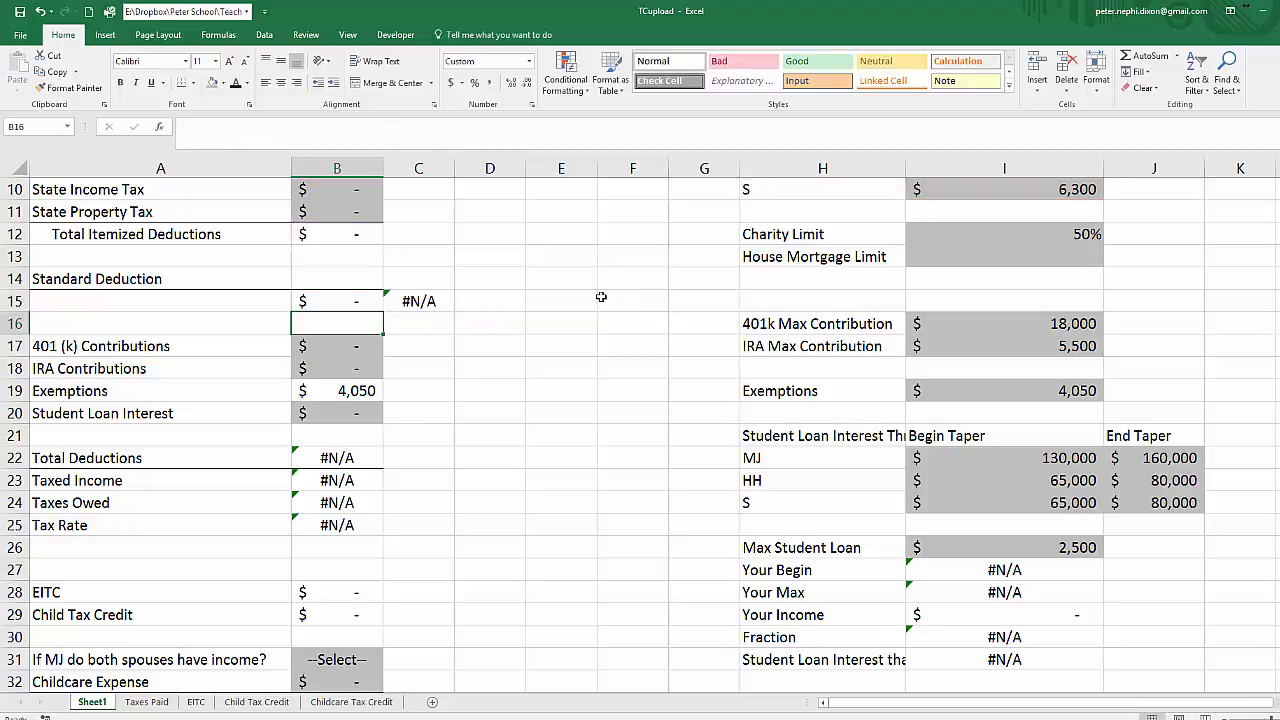
- Wrap the whole Total Deductions formula in B22 in IFERROR so that it returns 0 on an error
double_click(345, 458)
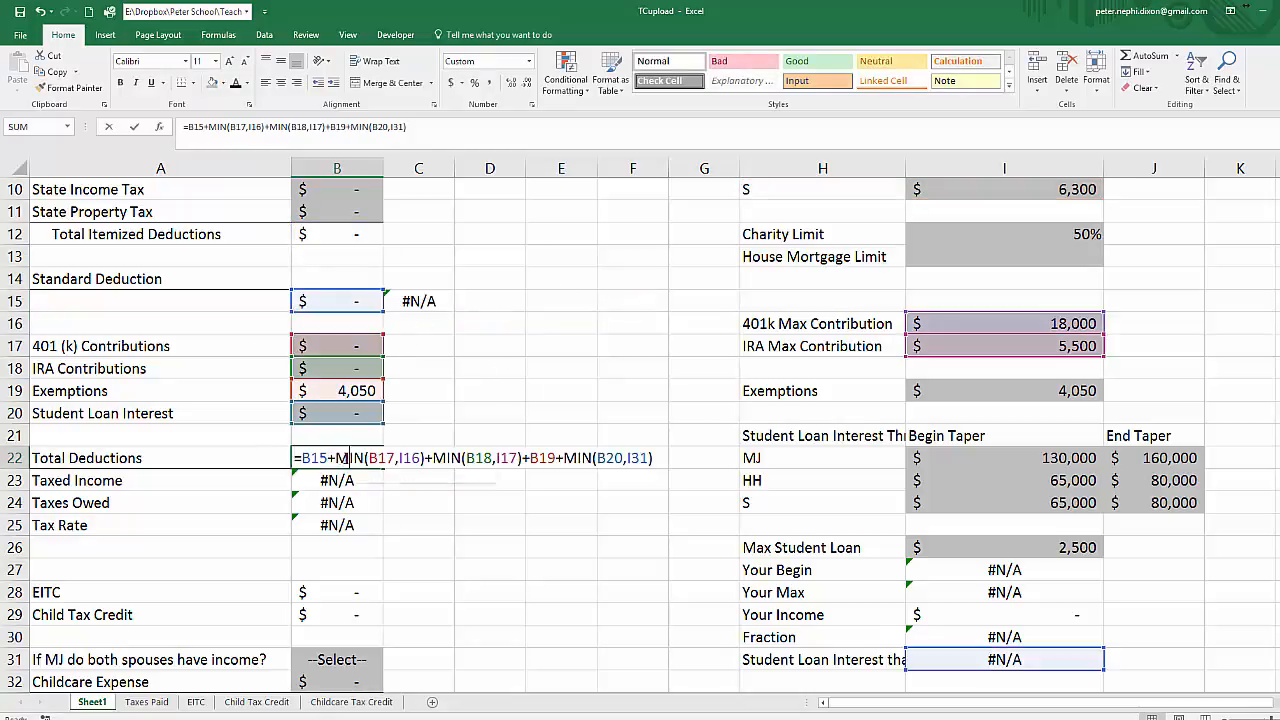
click(300, 458)
text(iferror)
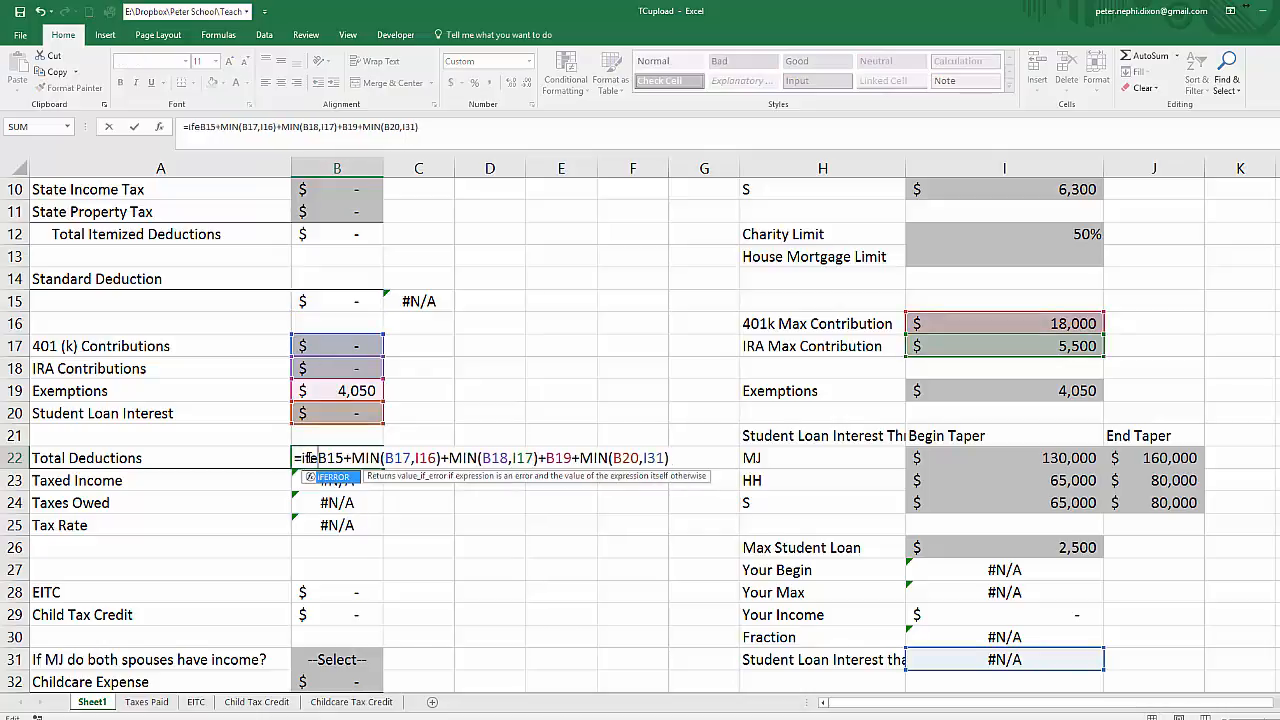
text(()
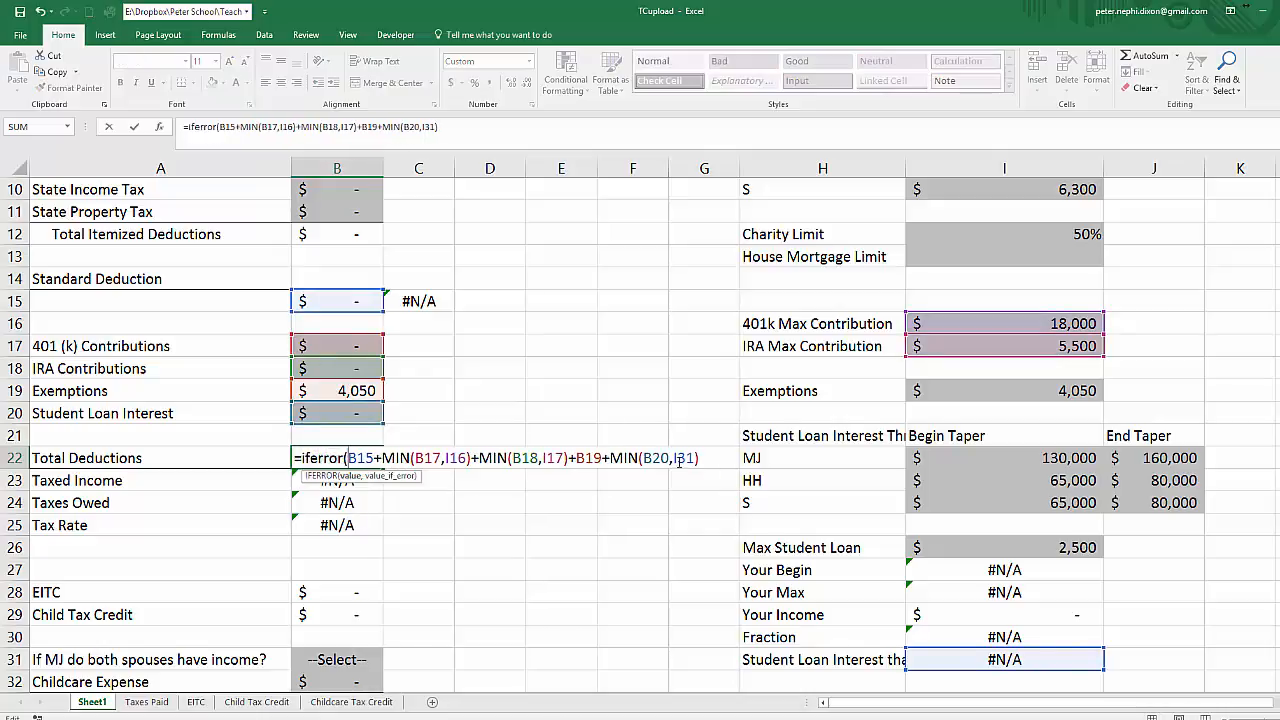
text(,0))
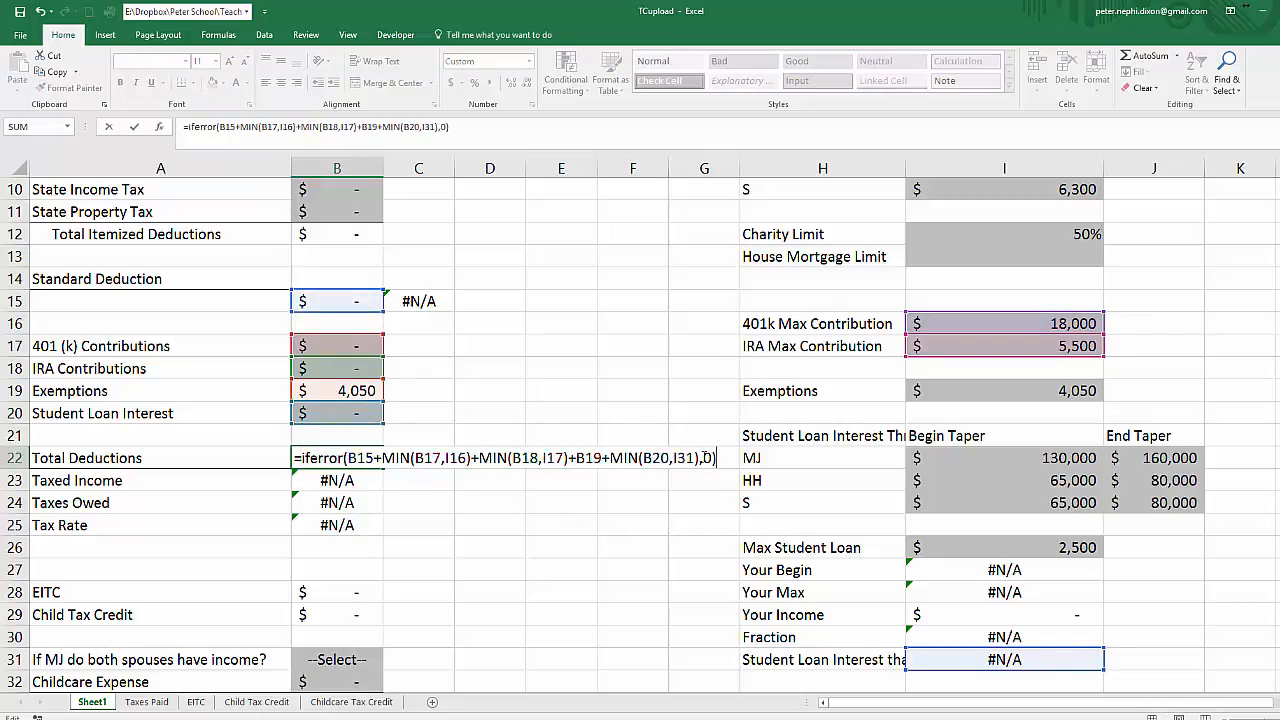
key(Return)
- Change the Taxes Owed formula in B24 to =IFERROR('Taxes Paid'!B7,0)
double_click(334, 505)
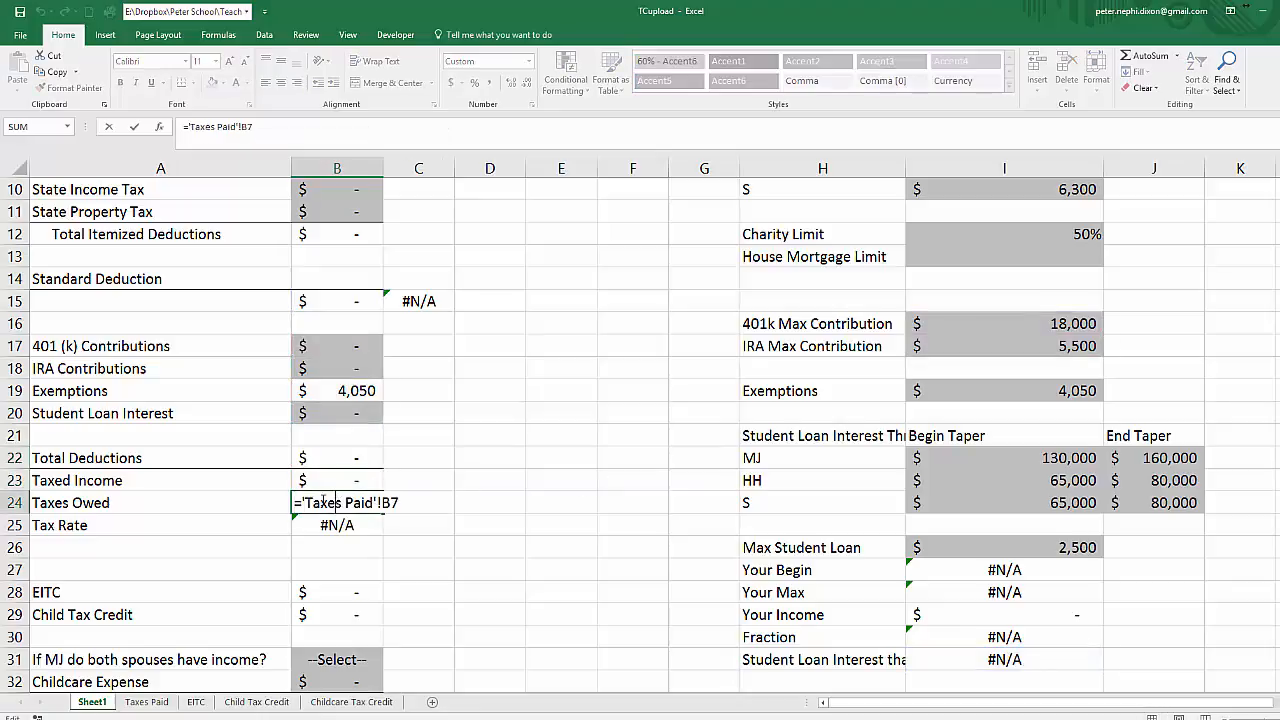
click(300, 502)
text(iferror)
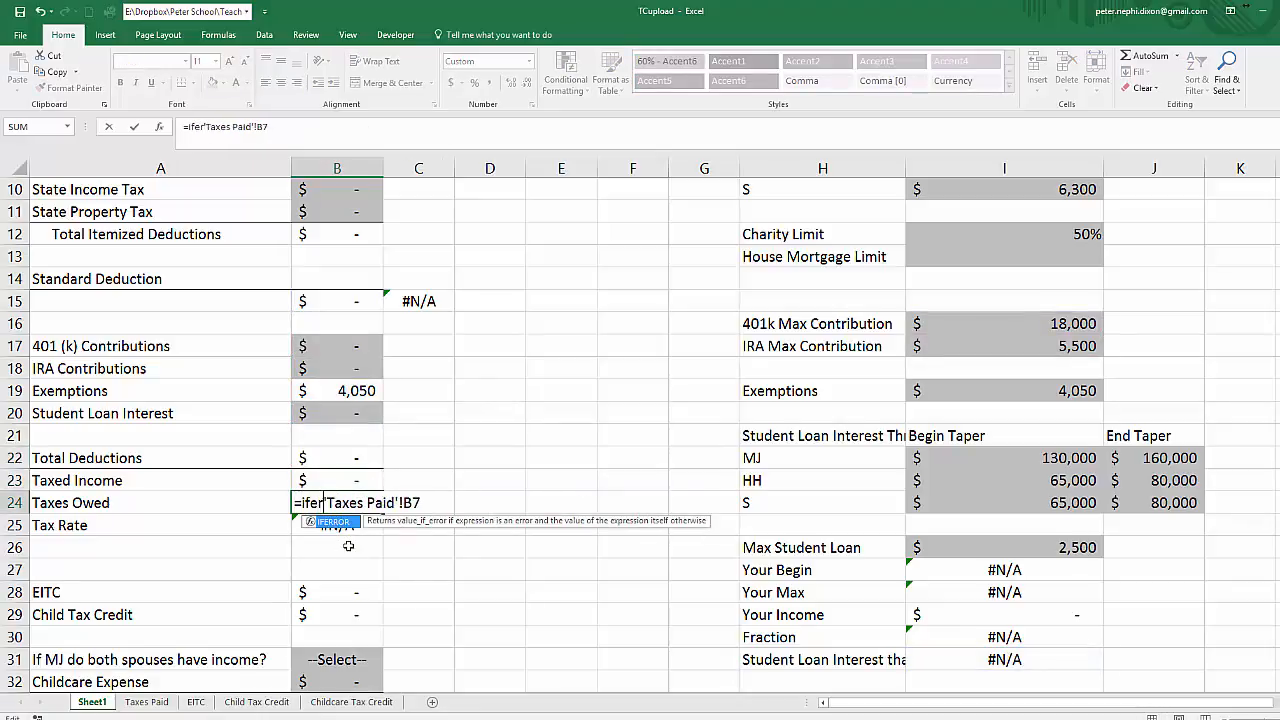
text(()
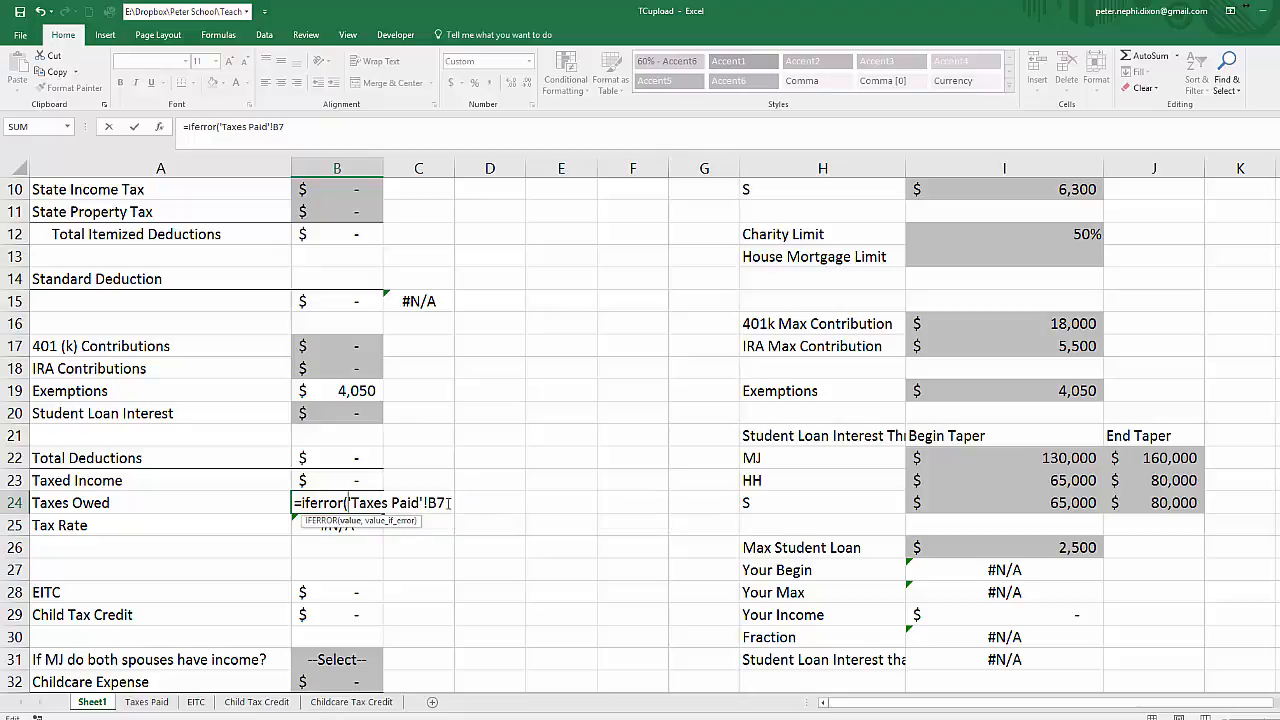
text(,0))
key(Return)
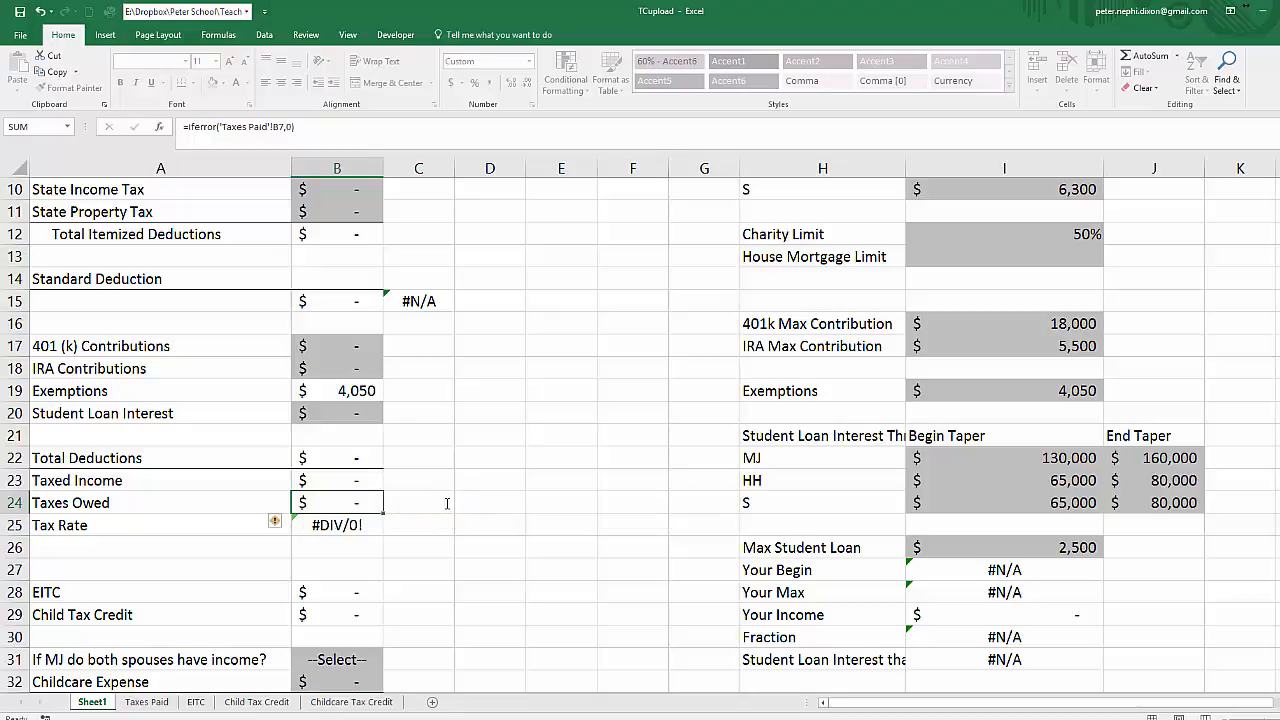
- Change the Tax Rate formula in B25 to =IFERROR(B24/B23,0) and check the tax credit rows below
double_click(313, 523)
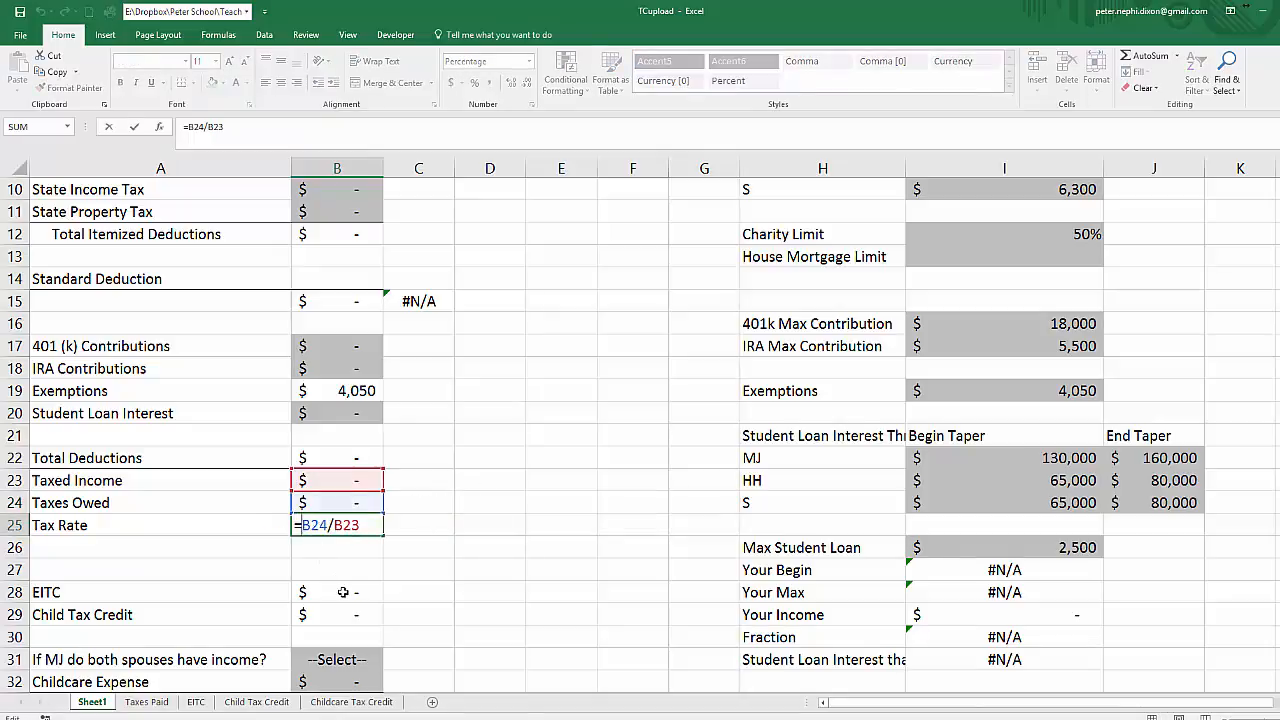
text(iferror()
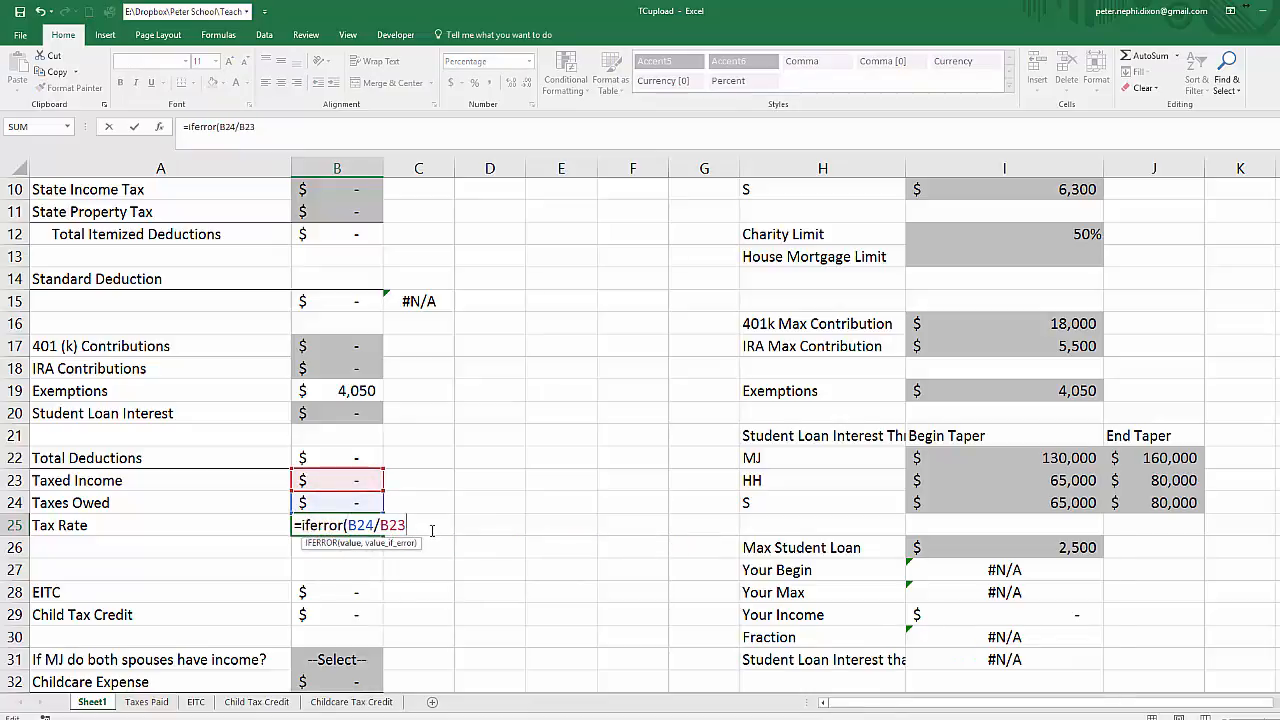
text(,0))
key(Return)
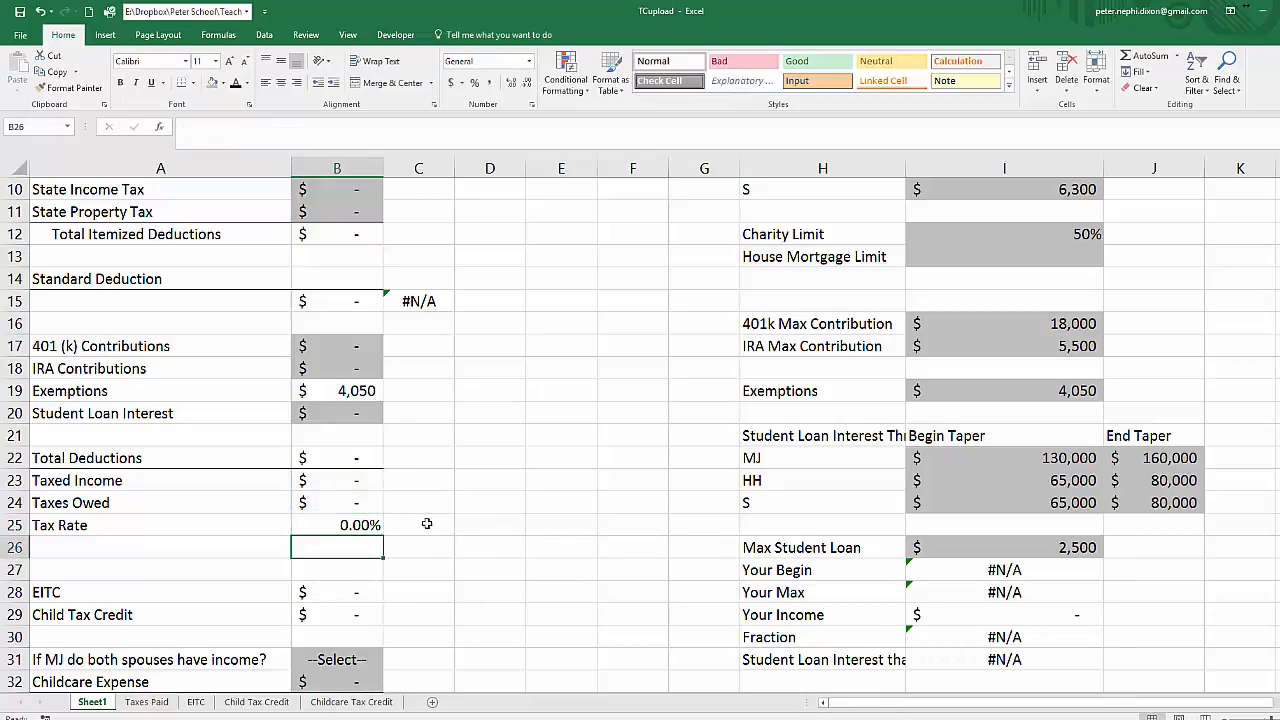
scroll(427, 524, down, 3)
scroll(444, 390, down, 1)
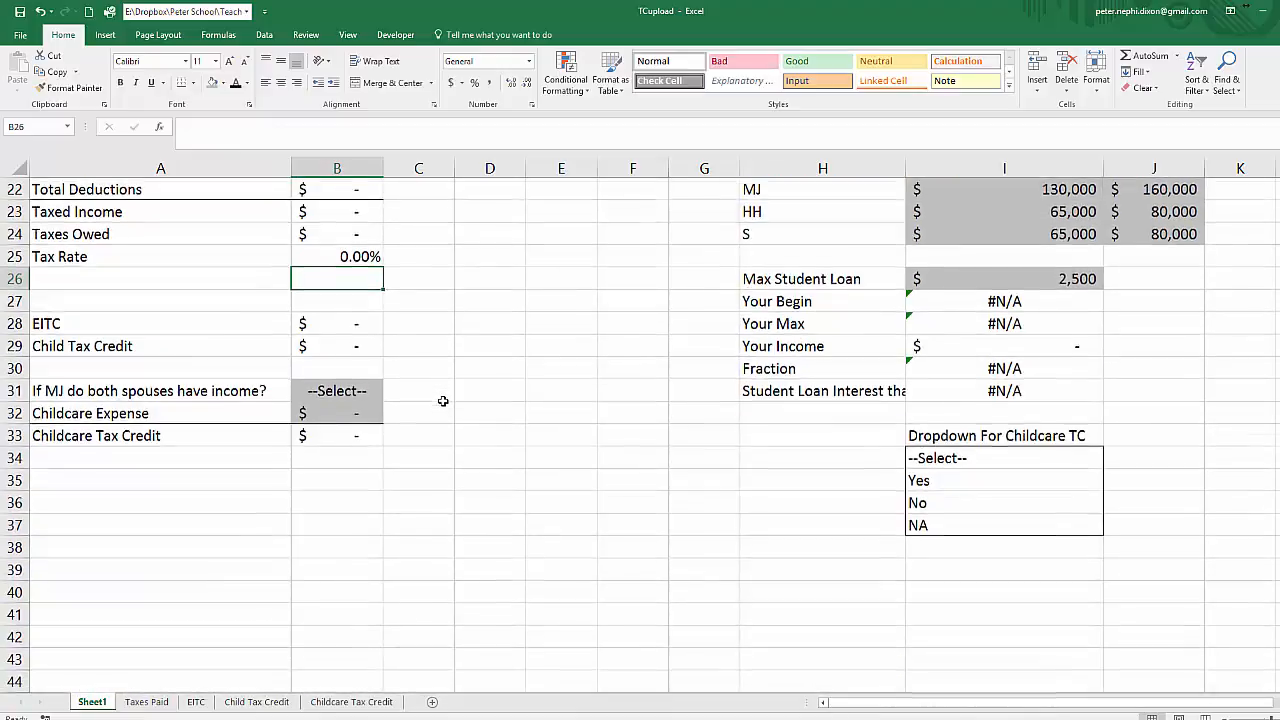
- Wrap the C15 formula that returns "Standard" or "Itemize" in IFERROR with empty text "" as the error value
scroll(440, 400, up, 4)
click(400, 303)
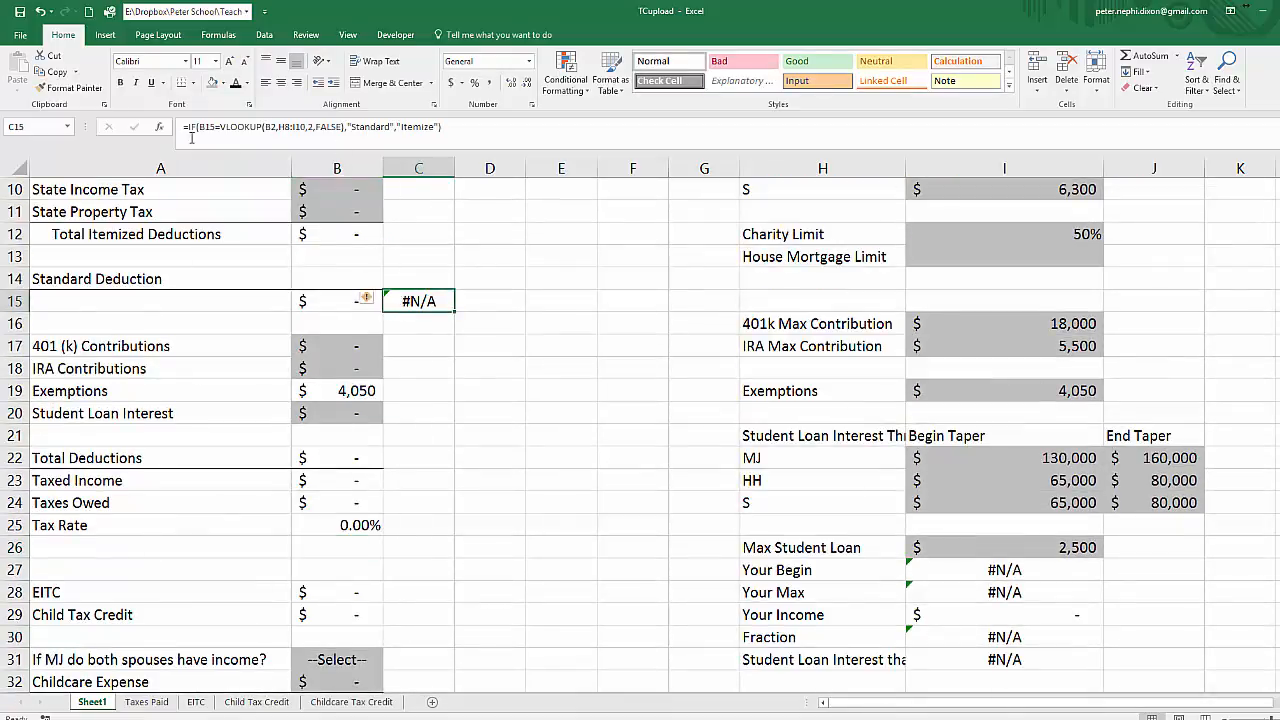
click(187, 127)
text(if)
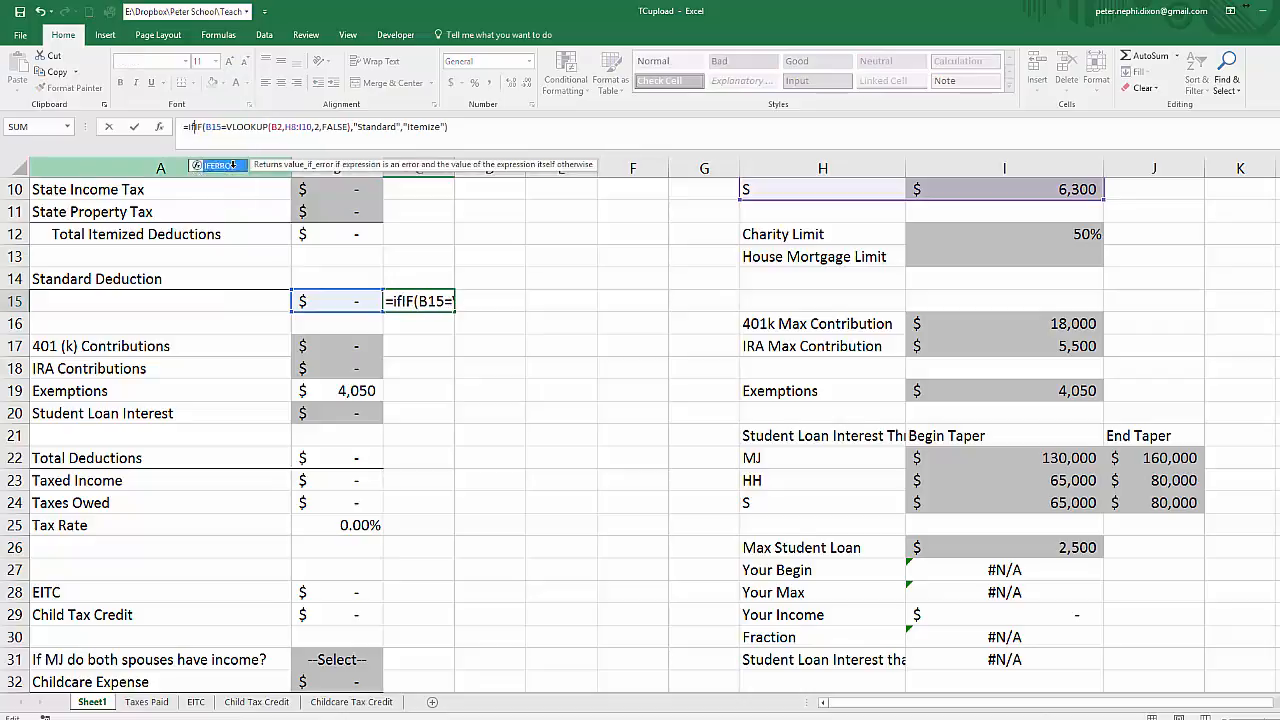
text(error()
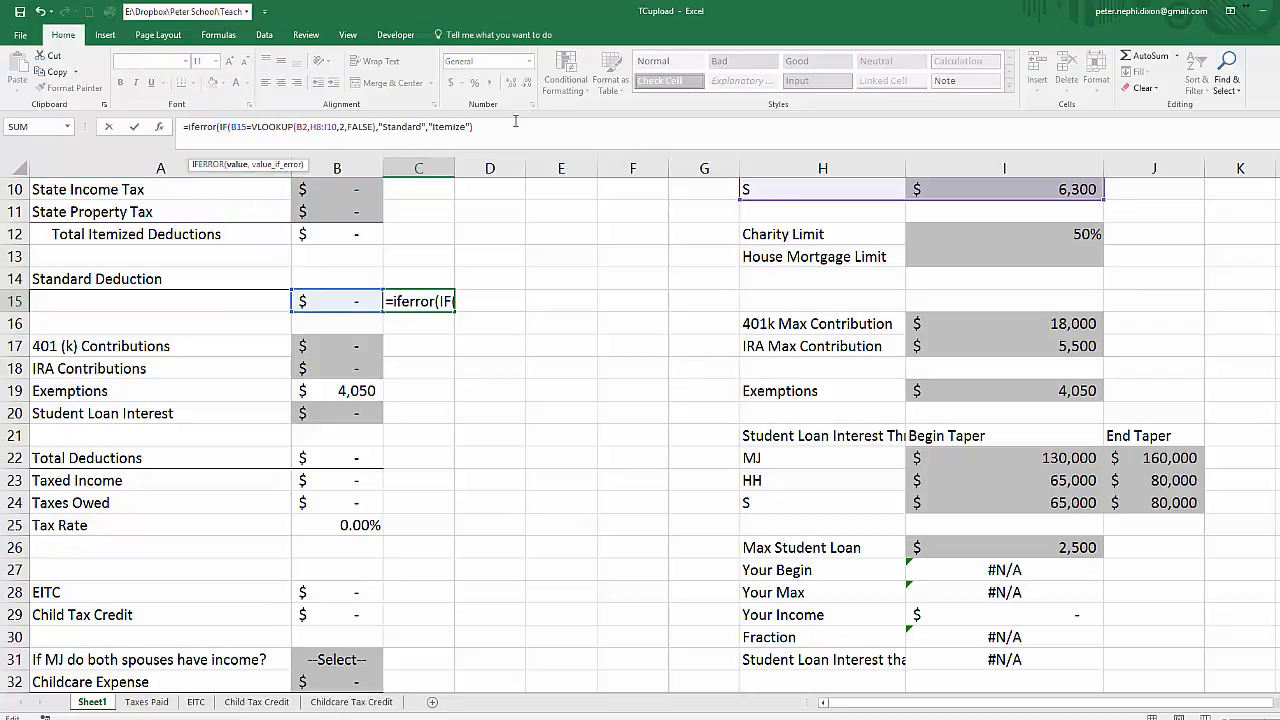
text(,)
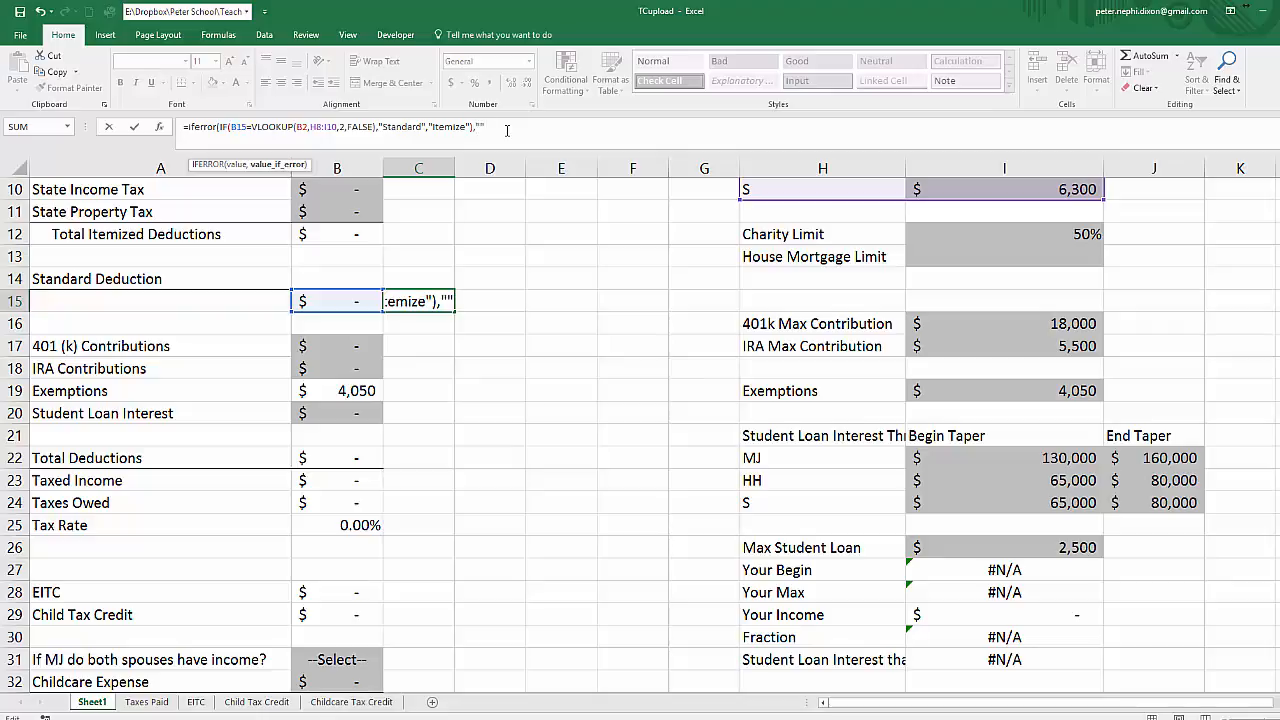
key(Return)
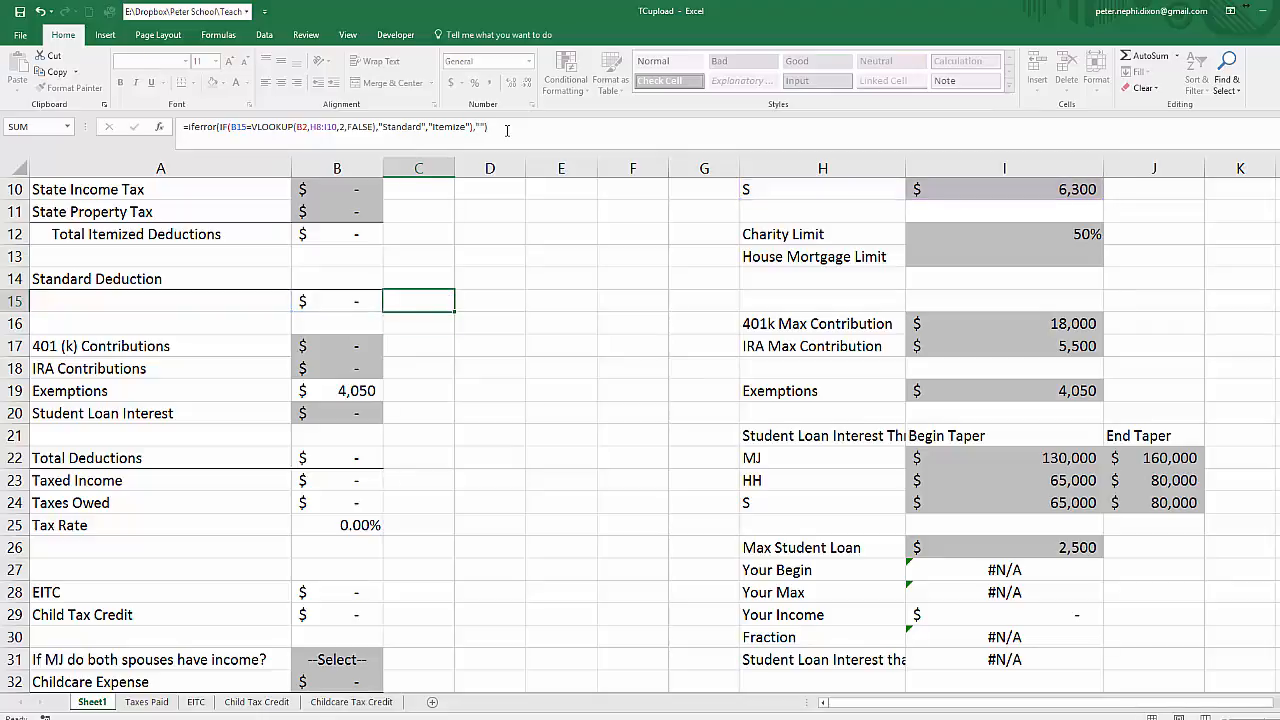
- Hide columns F through M, which hold the lookup tables and limits
scroll(440, 409, up, 3)
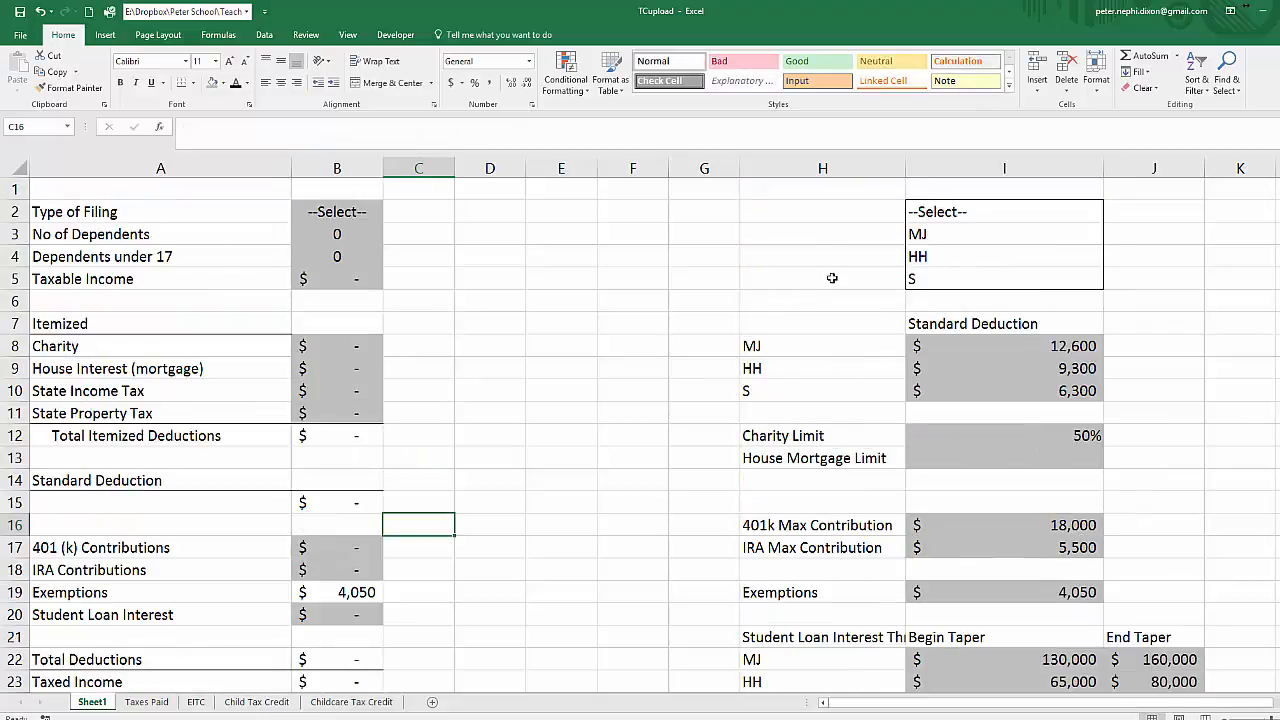
drag(631, 168, 528, 248)
right_click(506, 175)
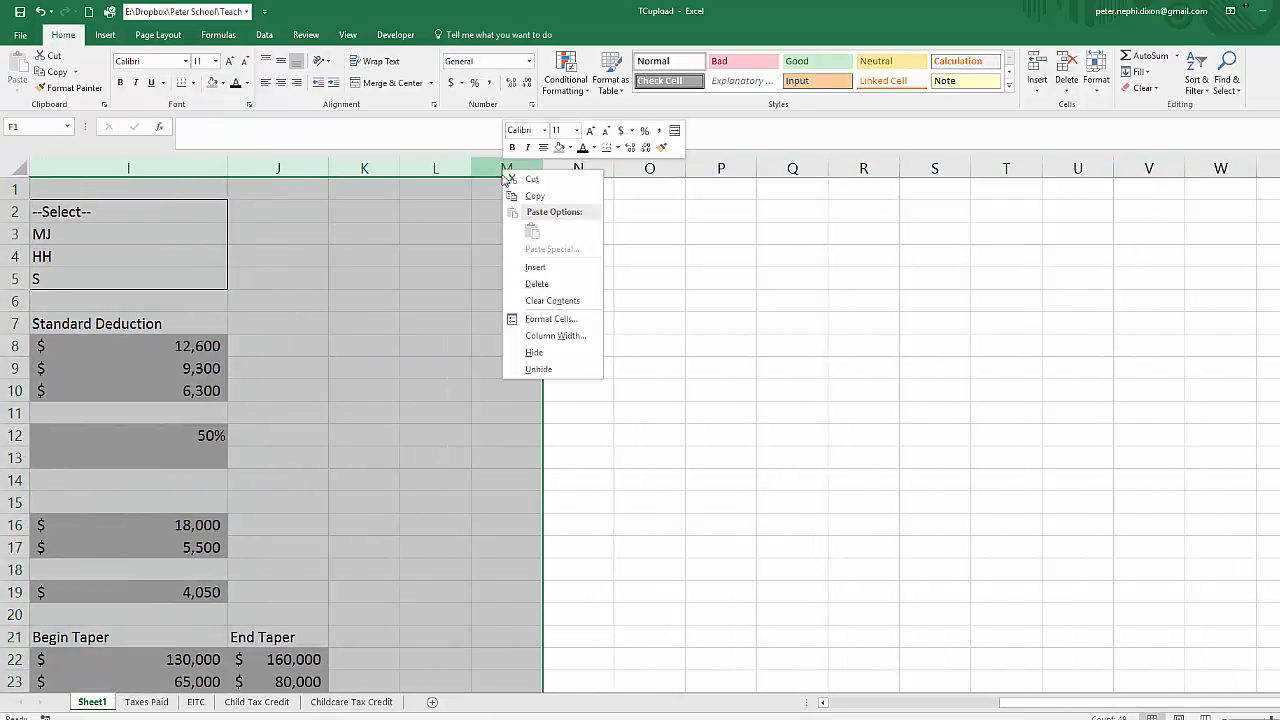
click(556, 352)
click(918, 479)
- Choose MJ as the Type of Filing in B2
scroll(637, 526, down, 2)
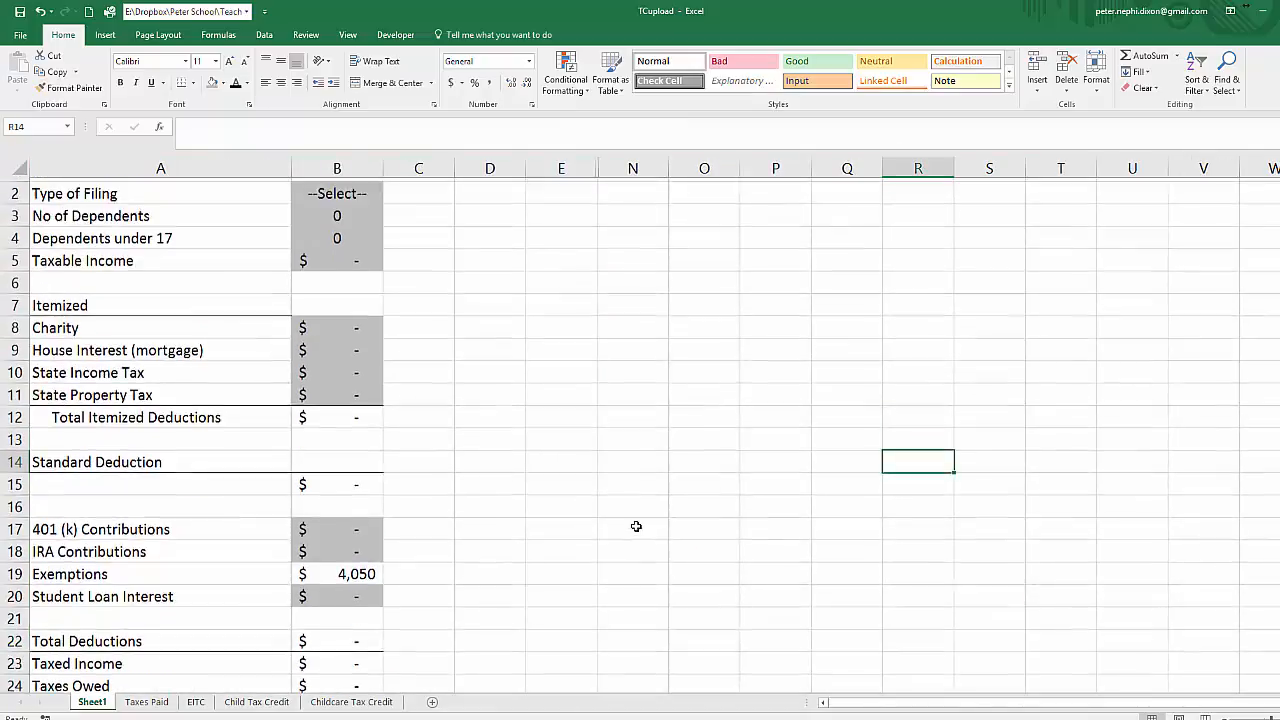
scroll(568, 513, down, 3)
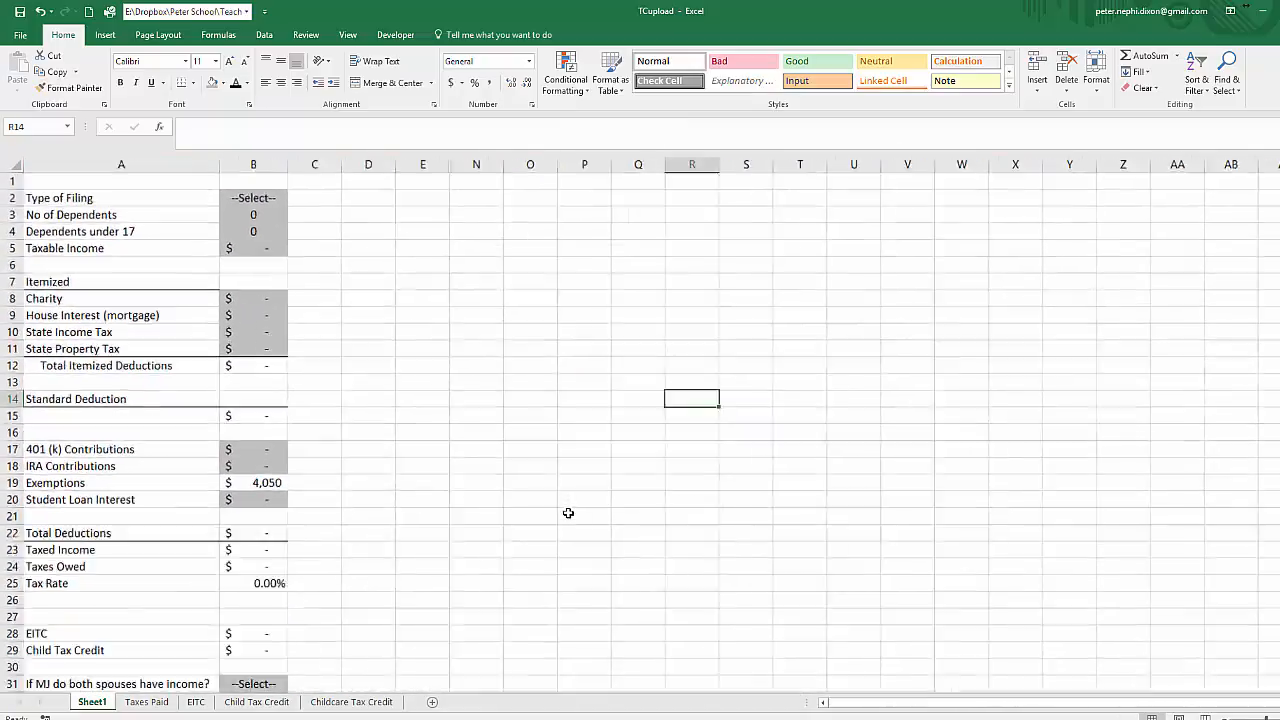
scroll(365, 498, down, 1)
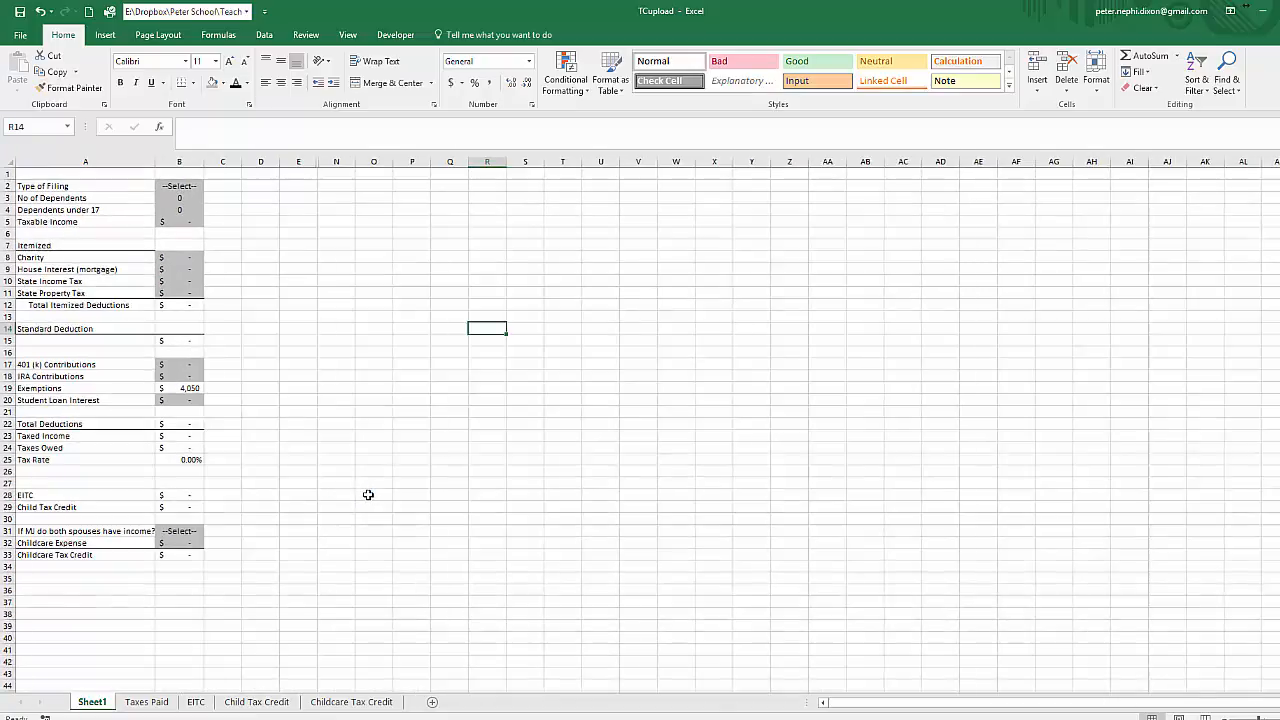
scroll(369, 494, up, 1)
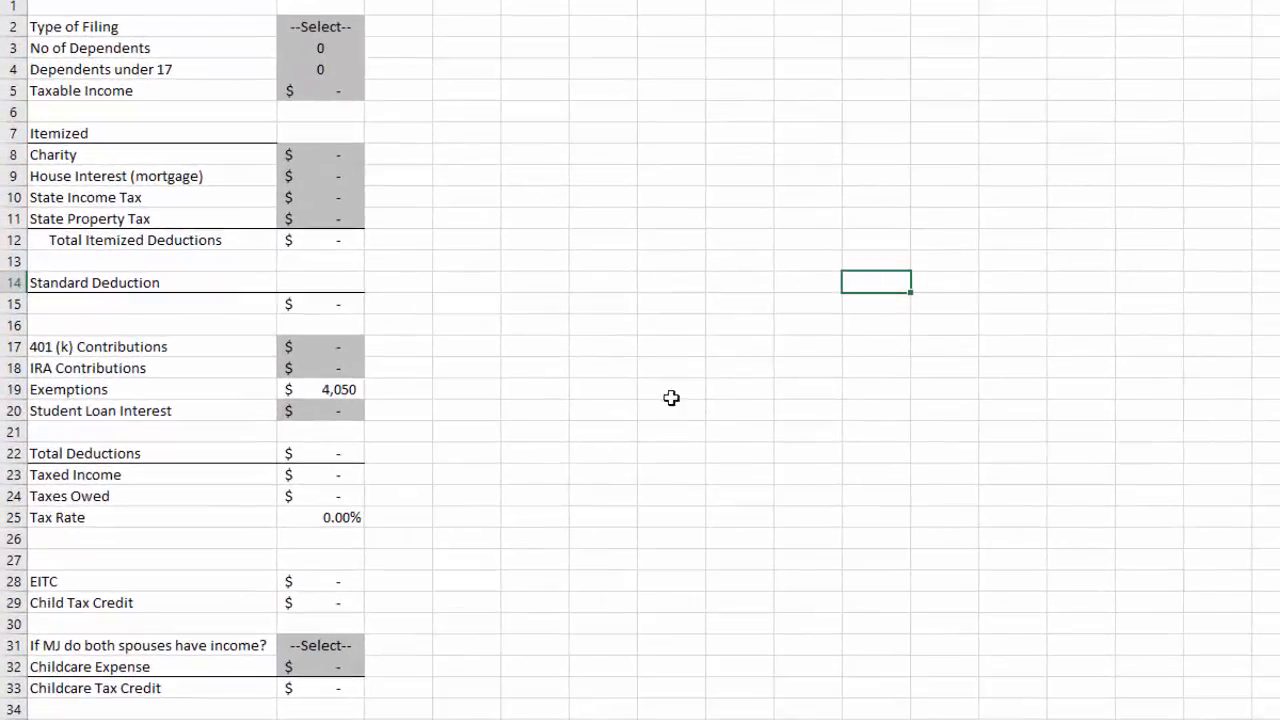
click(620, 449)
click(634, 206)
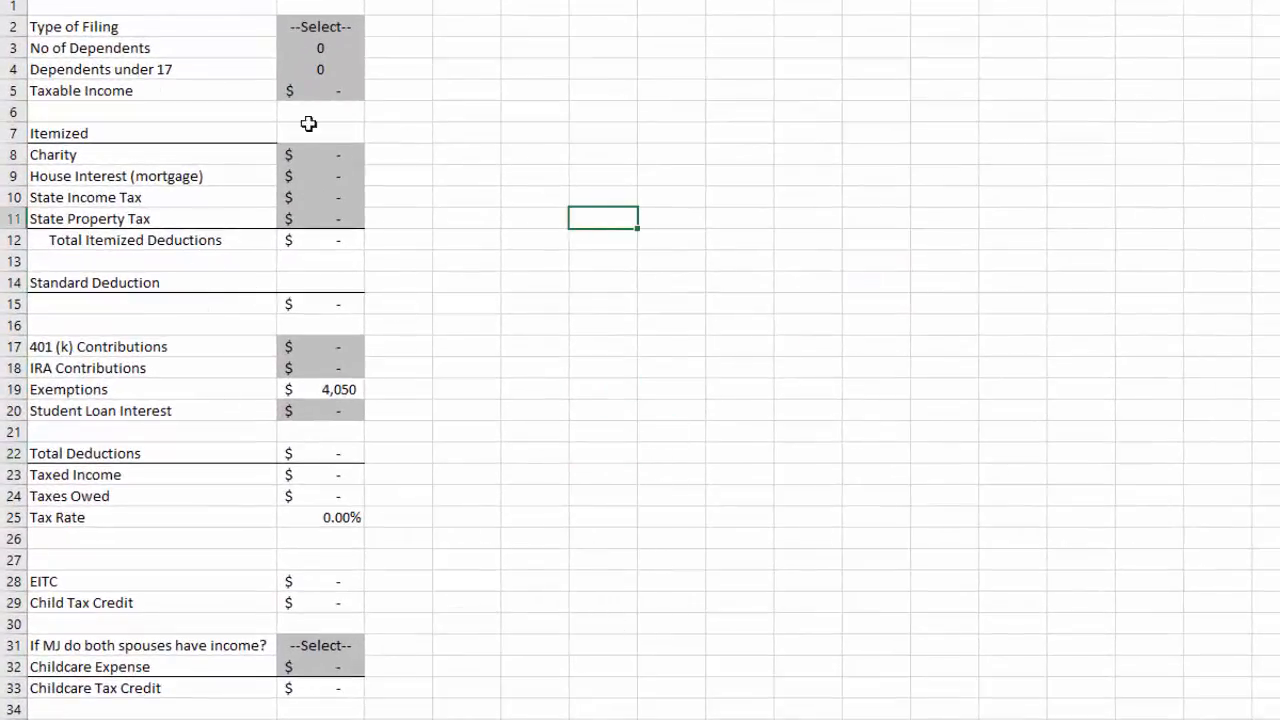
click(340, 28)
click(376, 33)
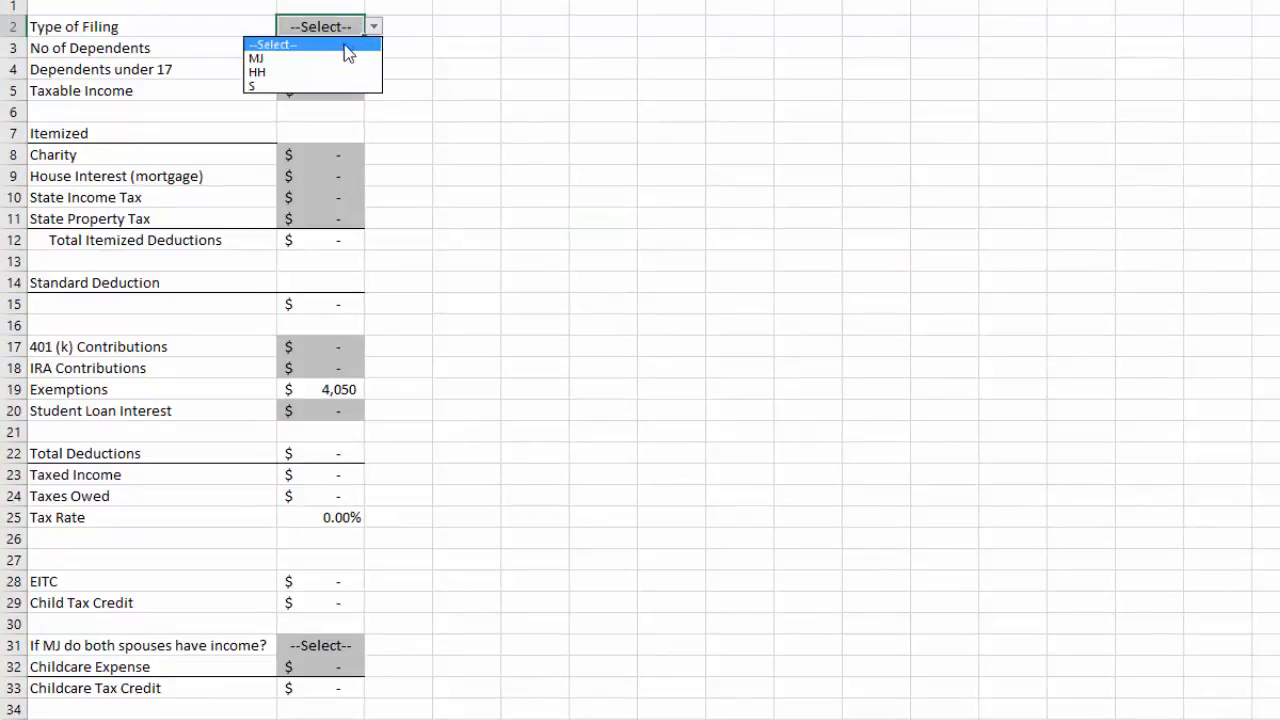
click(338, 55)
- Enter 2 for No of Dependents, 2 for Dependents under 17 and 60,000 for Taxable Income
click(341, 55)
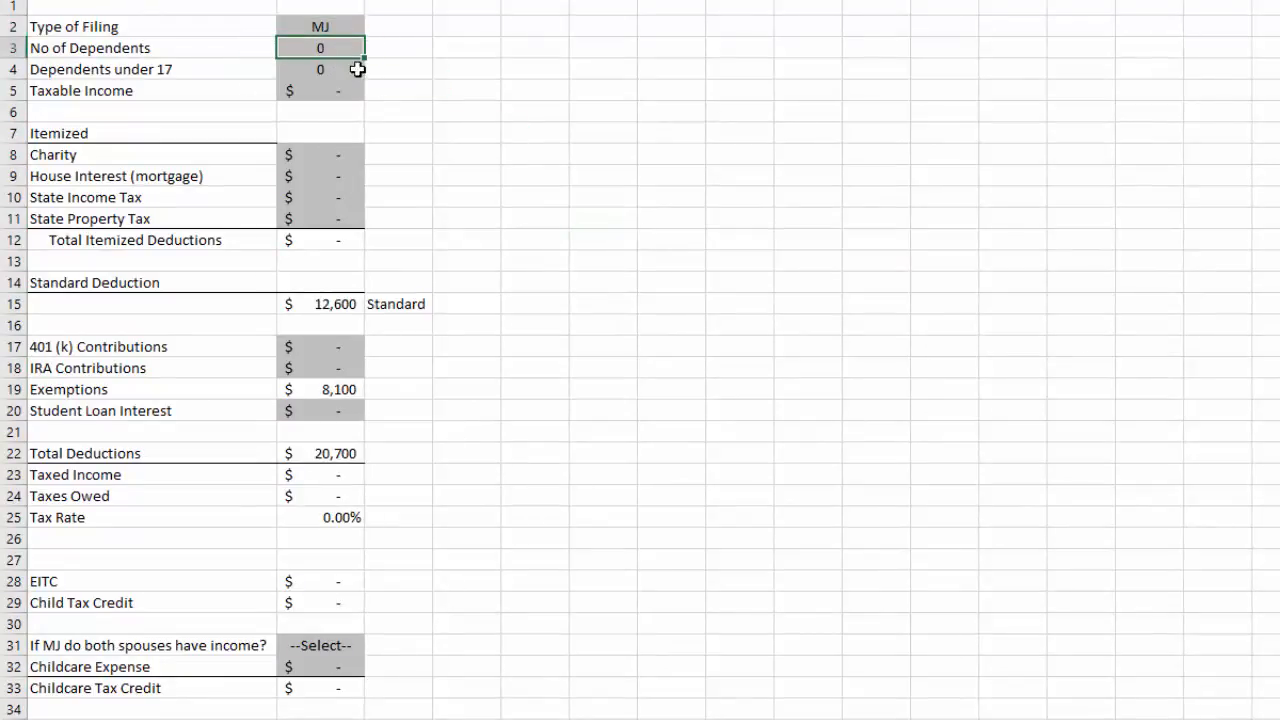
text(2)
key(Return)
text(2)
key(Return)
text(60,0)
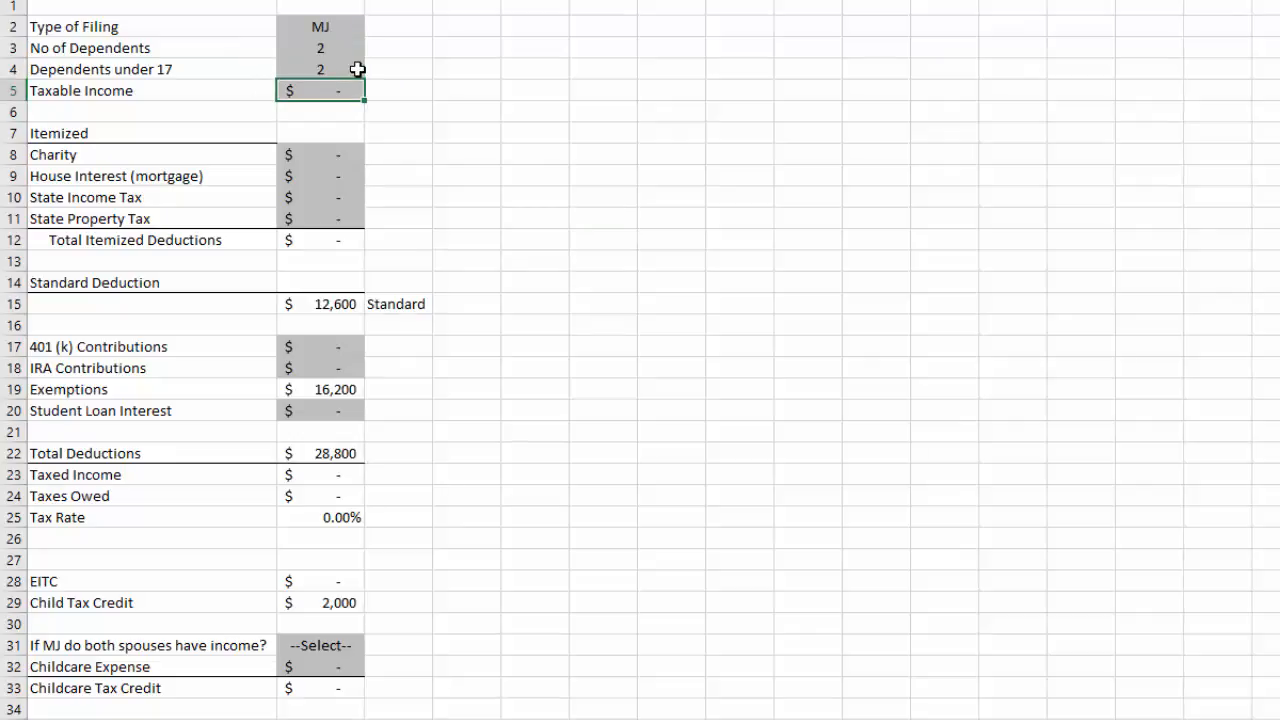
text(00)
key(Return)
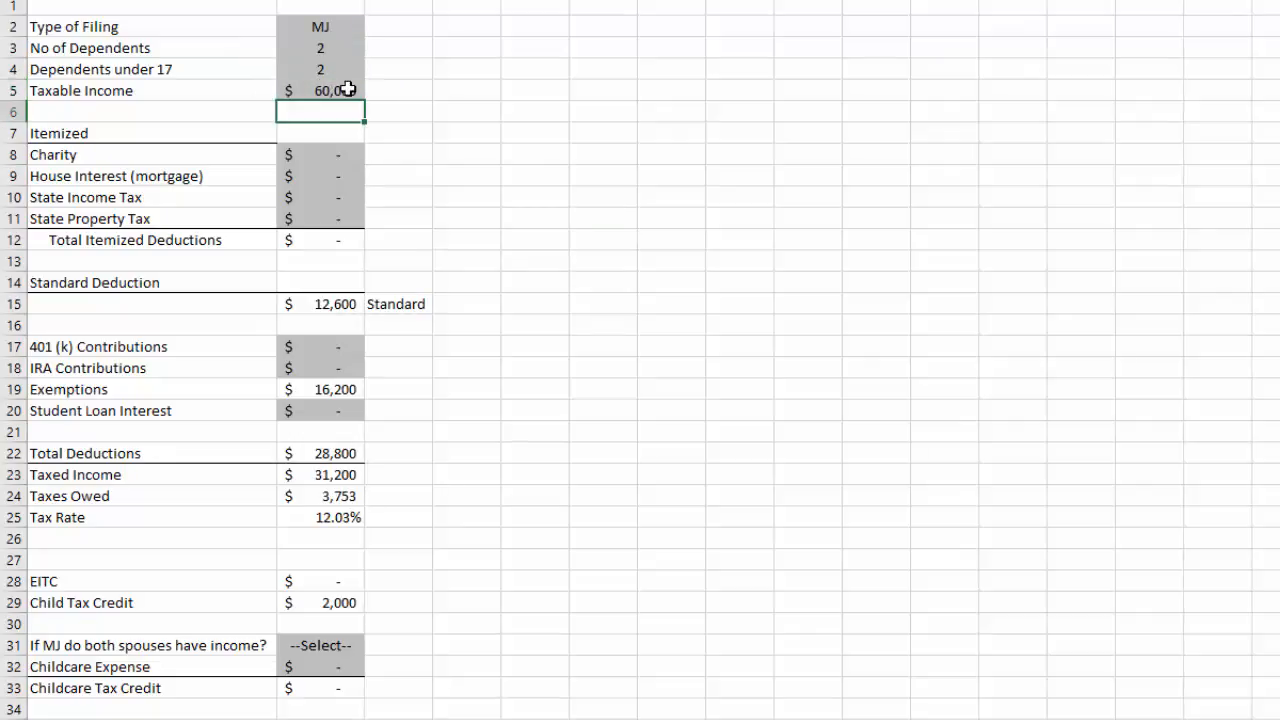
- Fill in the itemized deductions: Charity 1000, House Interest 8000, State Income Tax 3000 and State Property Tax 200
click(320, 158)
text(1000)
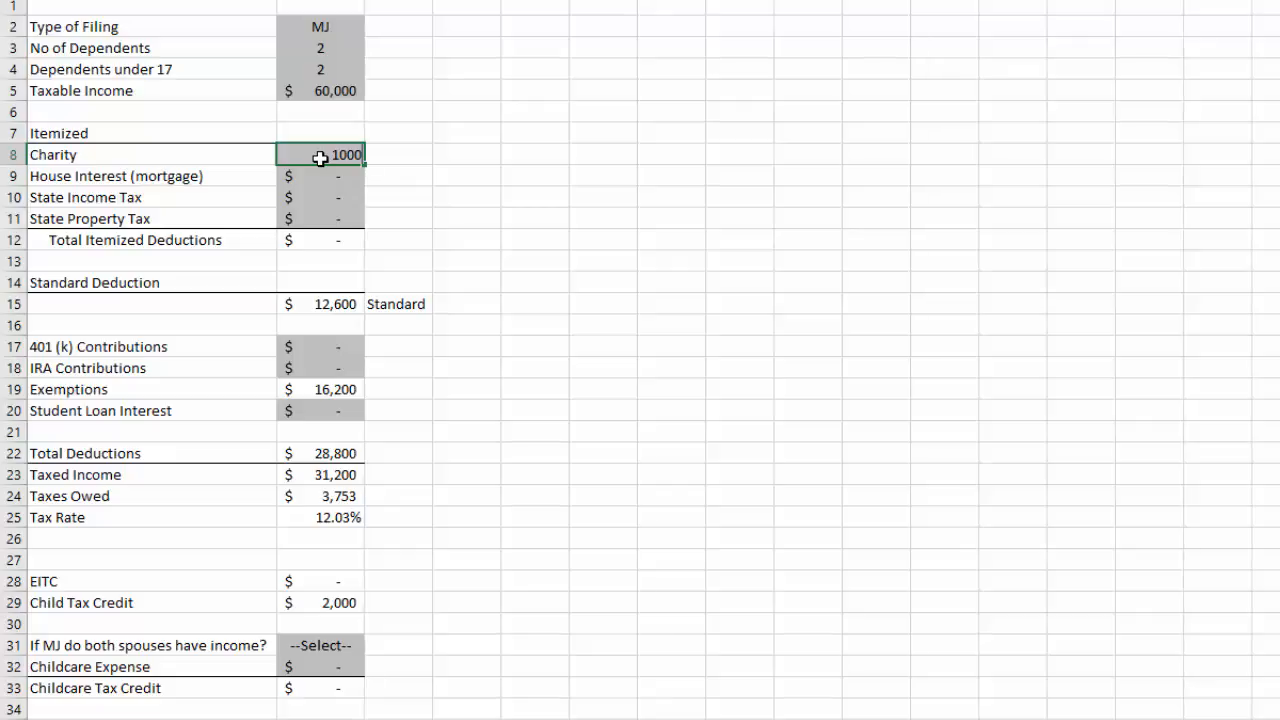
key(Return)
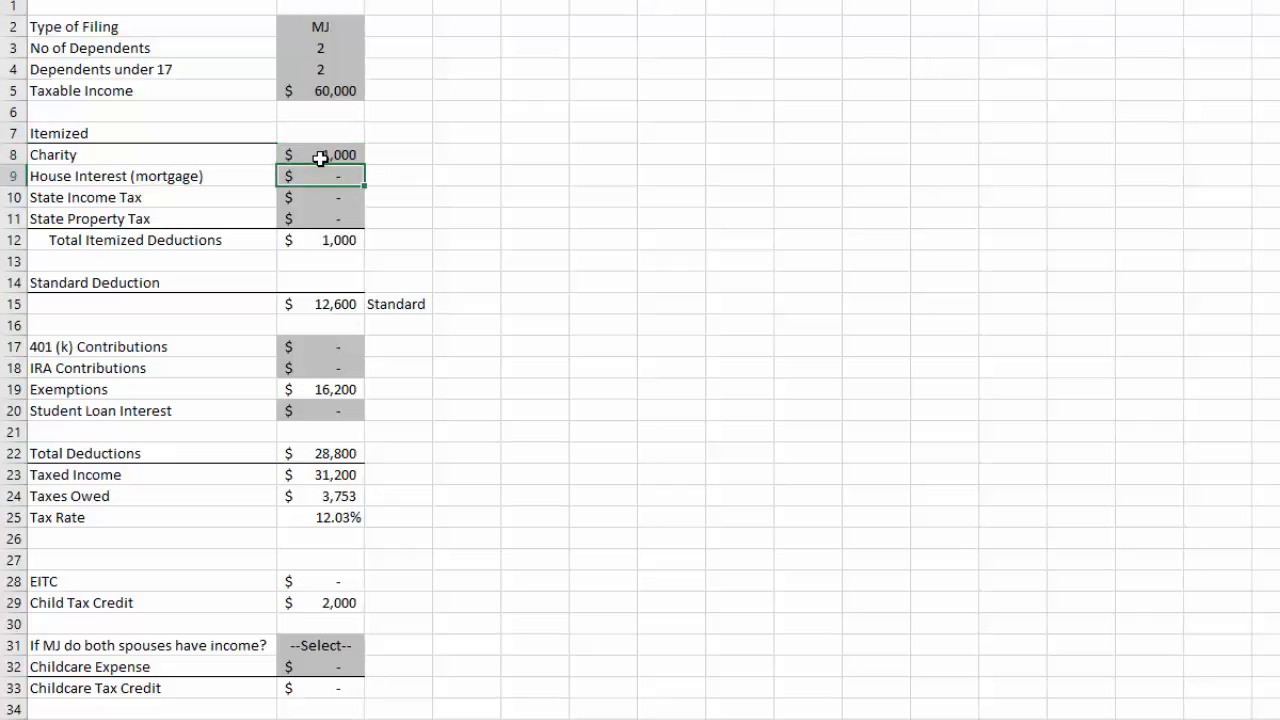
text(8000)
key(Return)
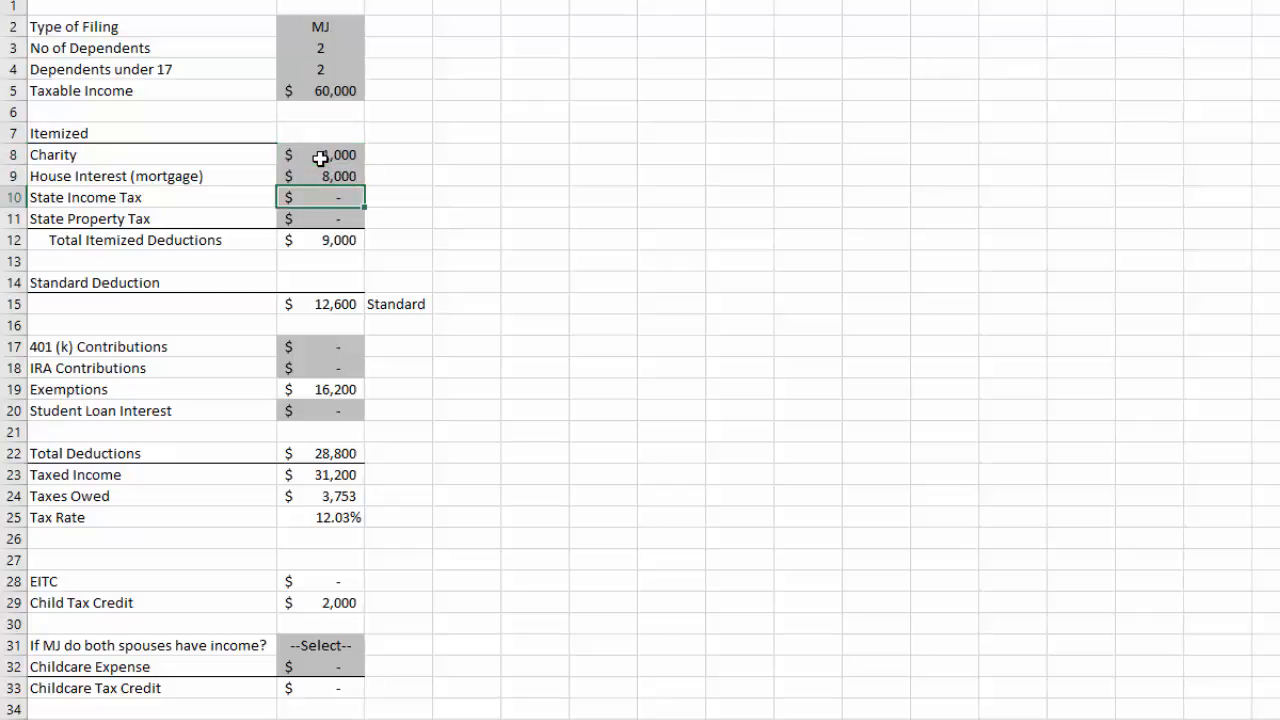
text(3,0)
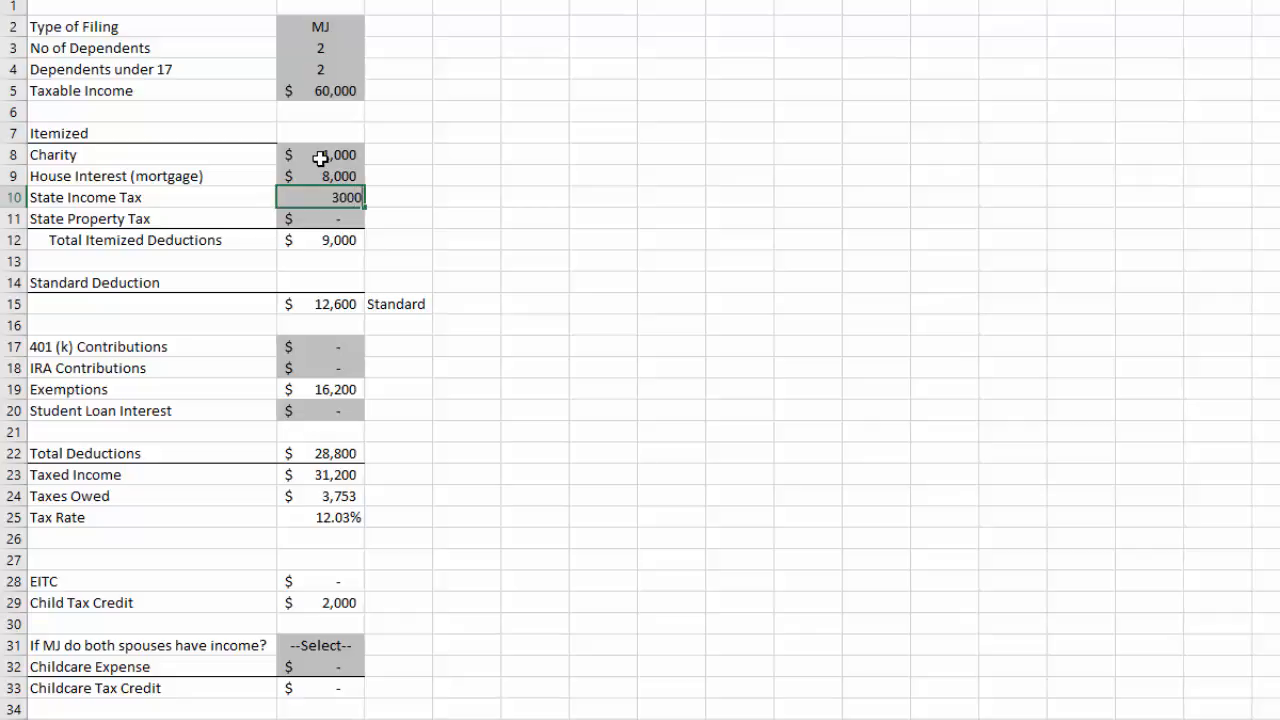
text(00)
key(Return)
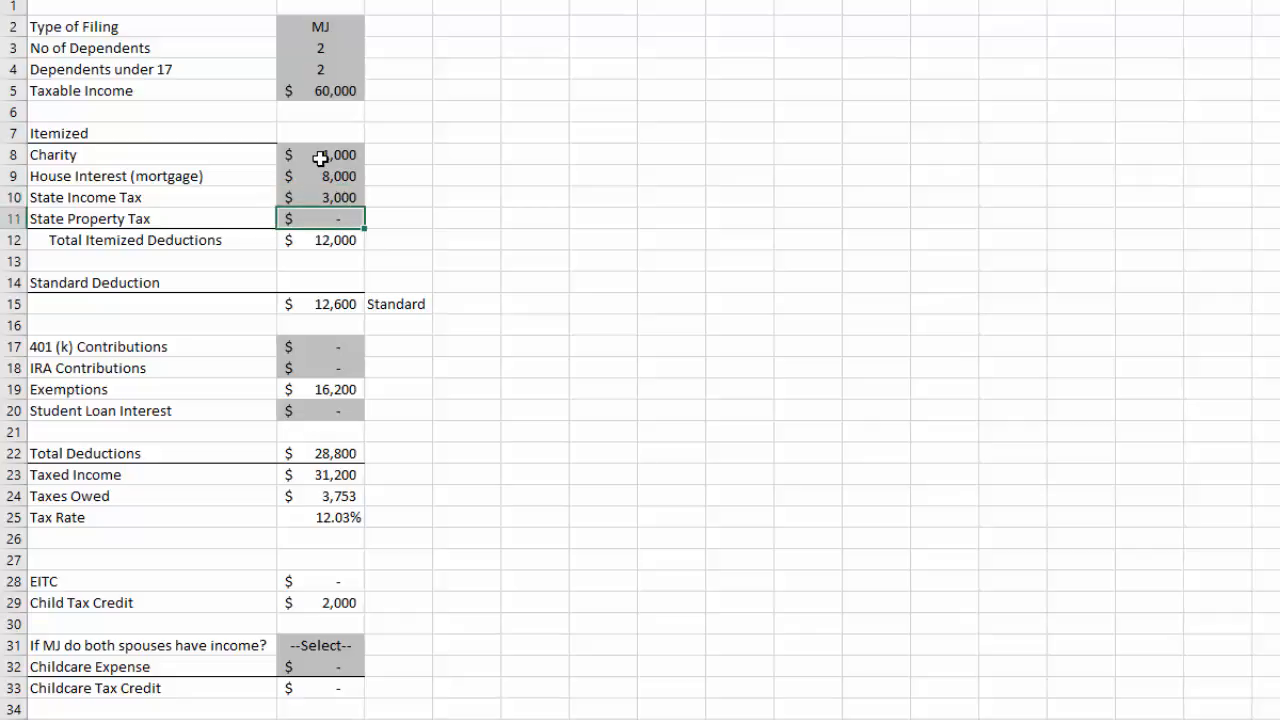
text(200)
key(Return)
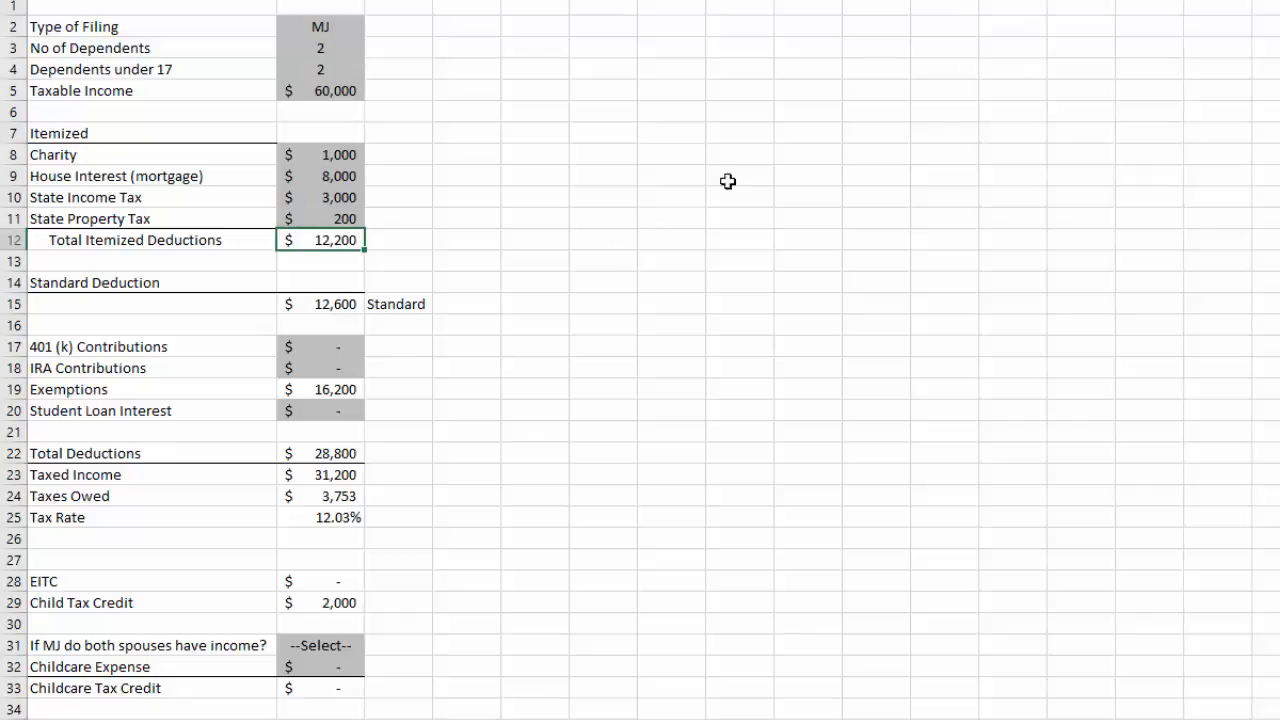
- Enter 4000 for 401 (k) Contributions and 1500 for Student Loan Interest
key(Down)
click(350, 347)
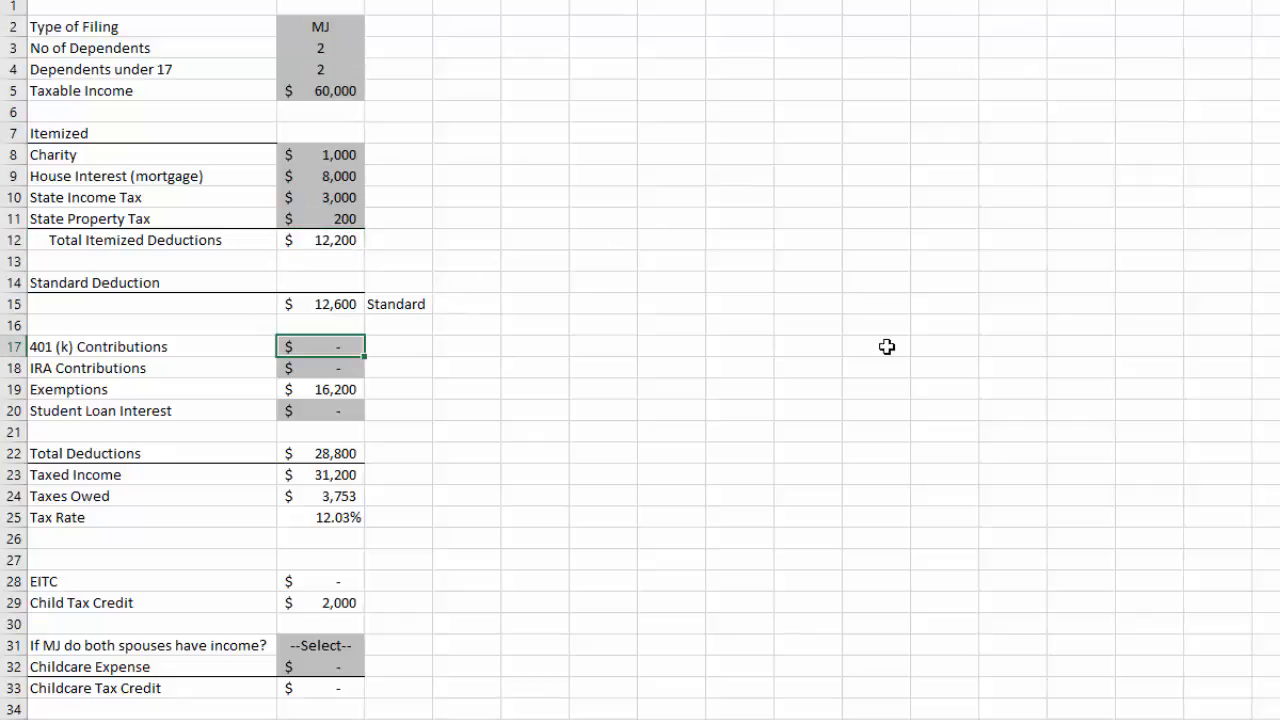
text(4000)
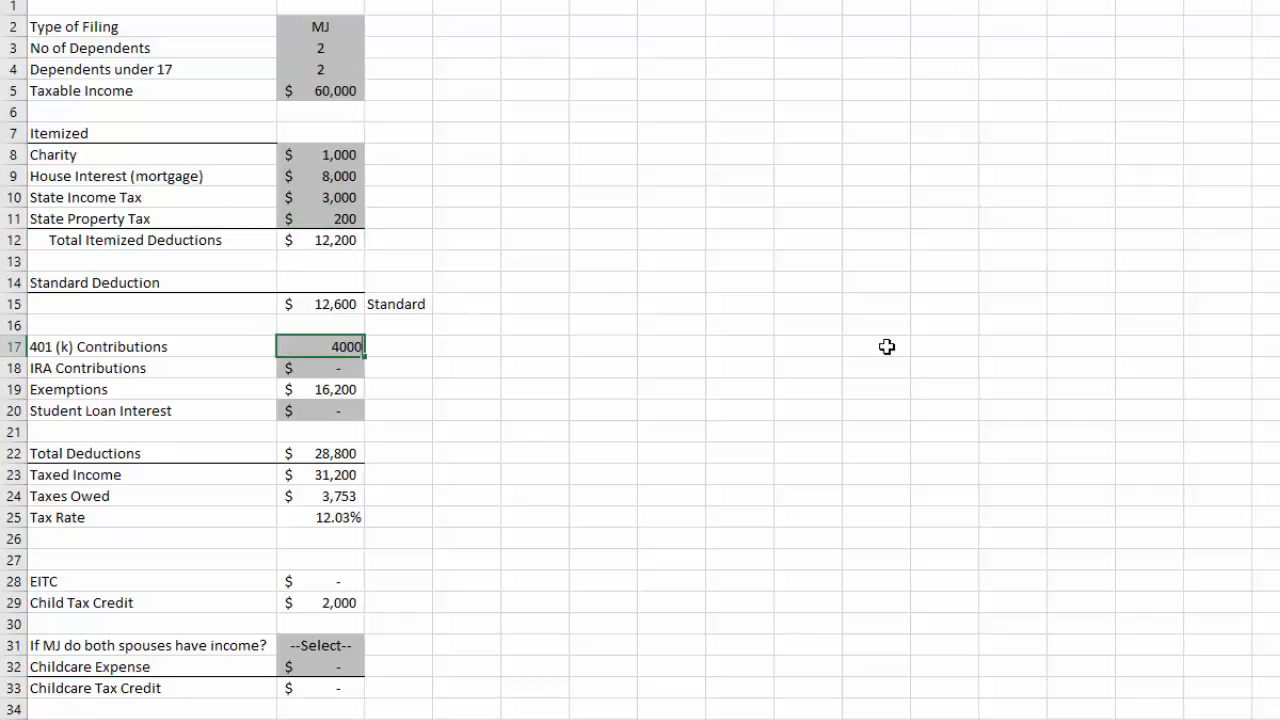
key(Return)
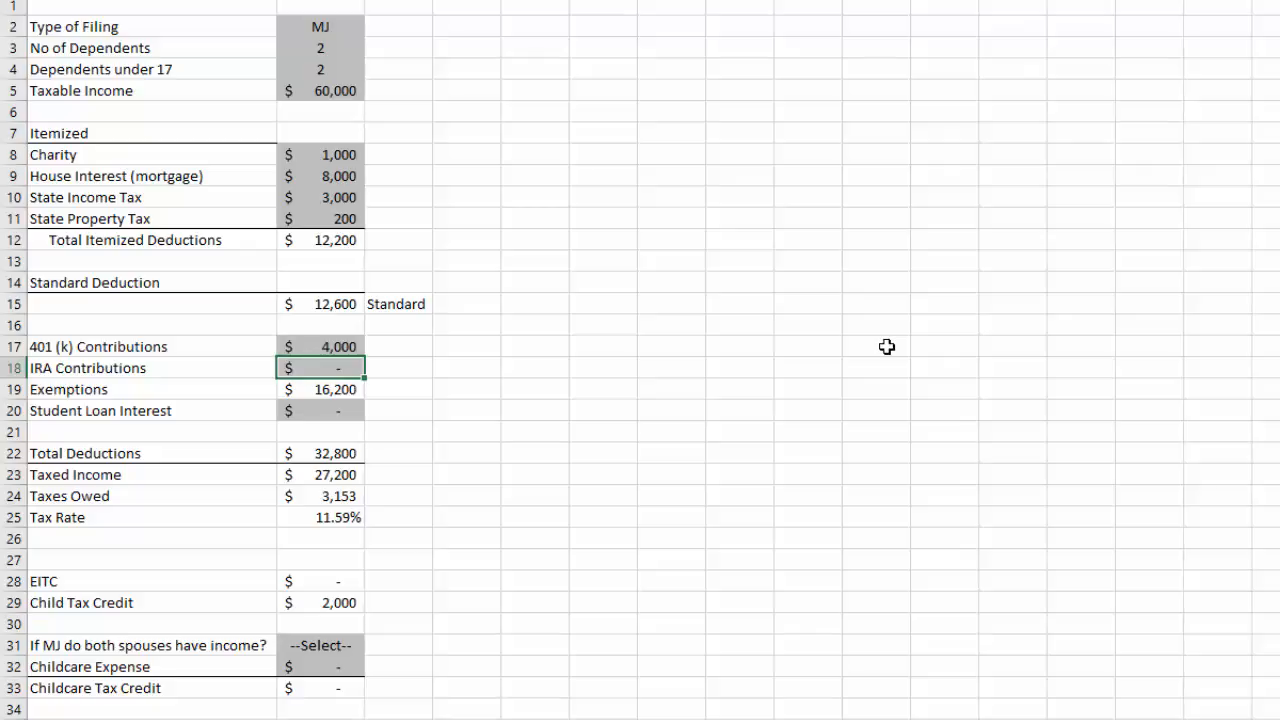
click(358, 411)
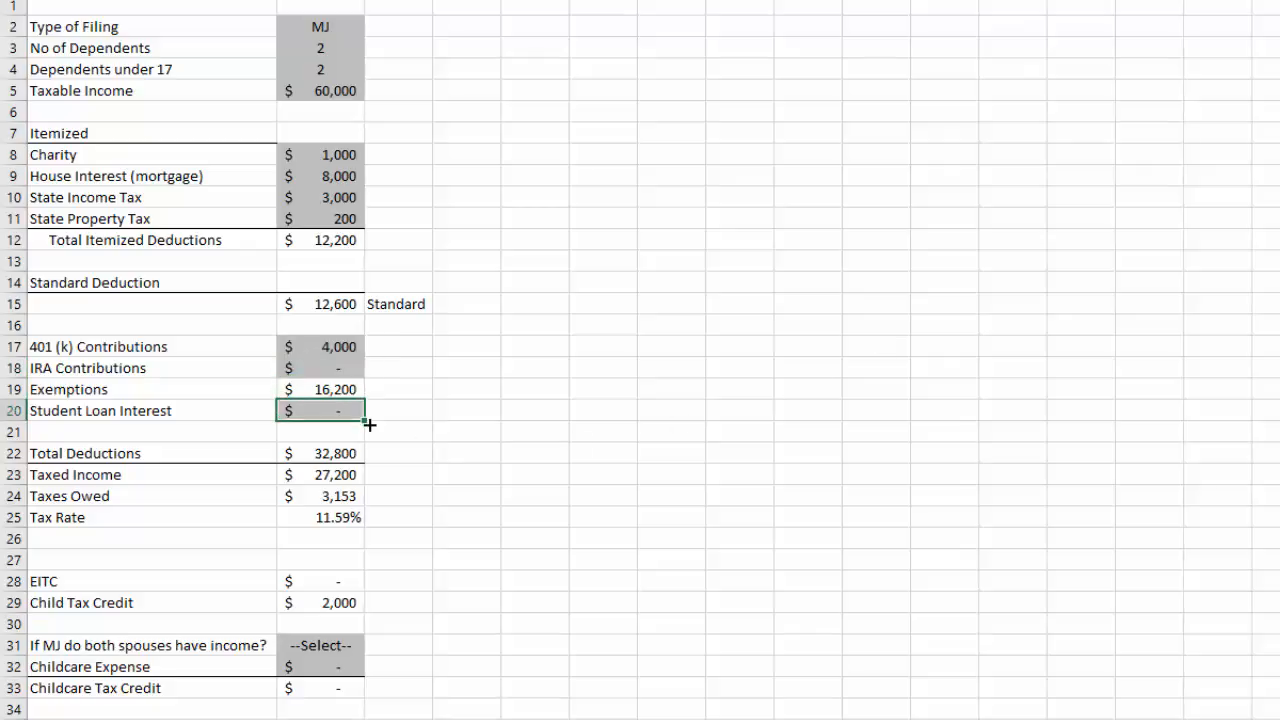
text(1500)
key(Return)
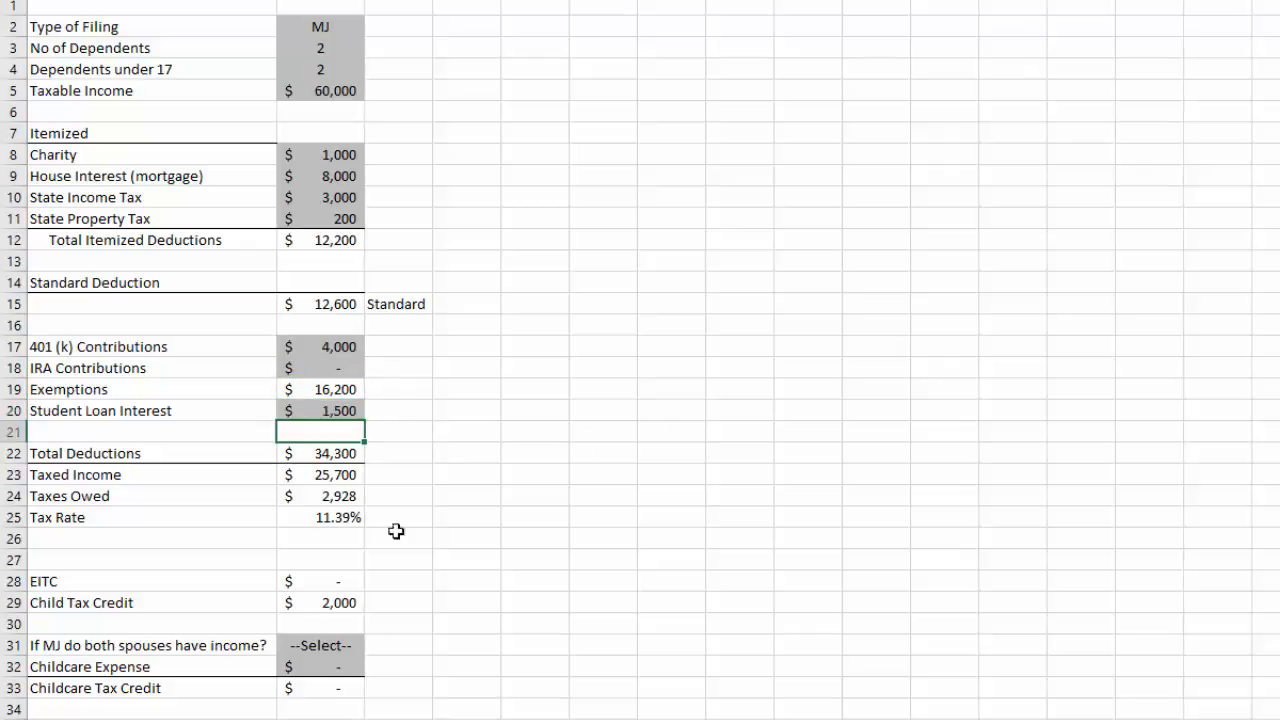
- View the choices offered in B31 for whether both spouses have income, without picking one
click(337, 648)
click(375, 646)
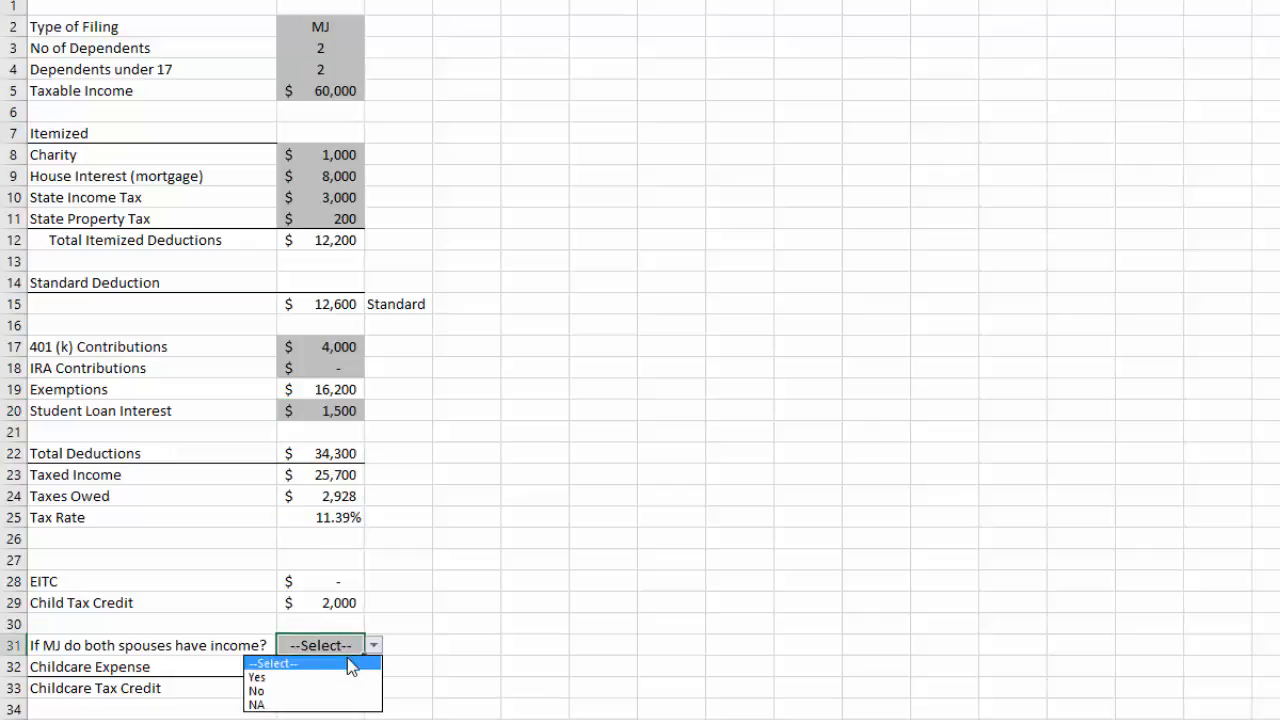
key(Escape)
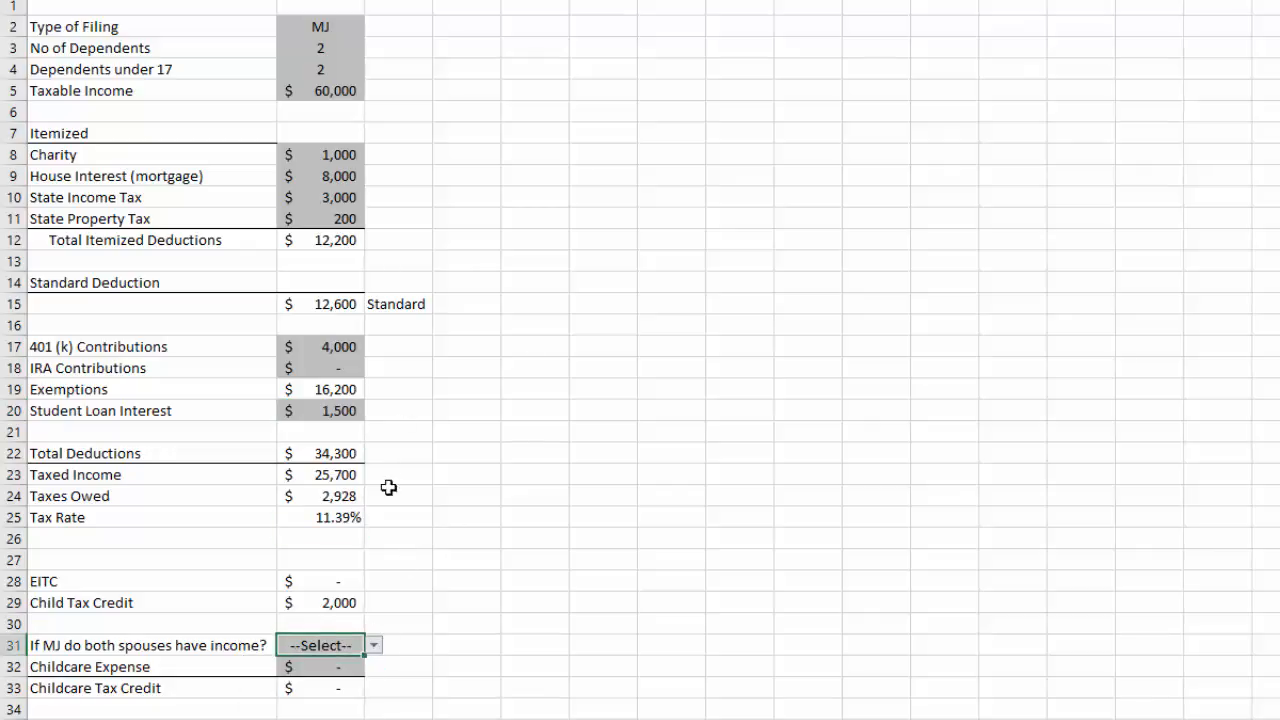
- Review Taxed Income and Total Deductions, the contribution, exemption and loan interest amounts, and compare the itemized total with the standard deduction
click(340, 477)
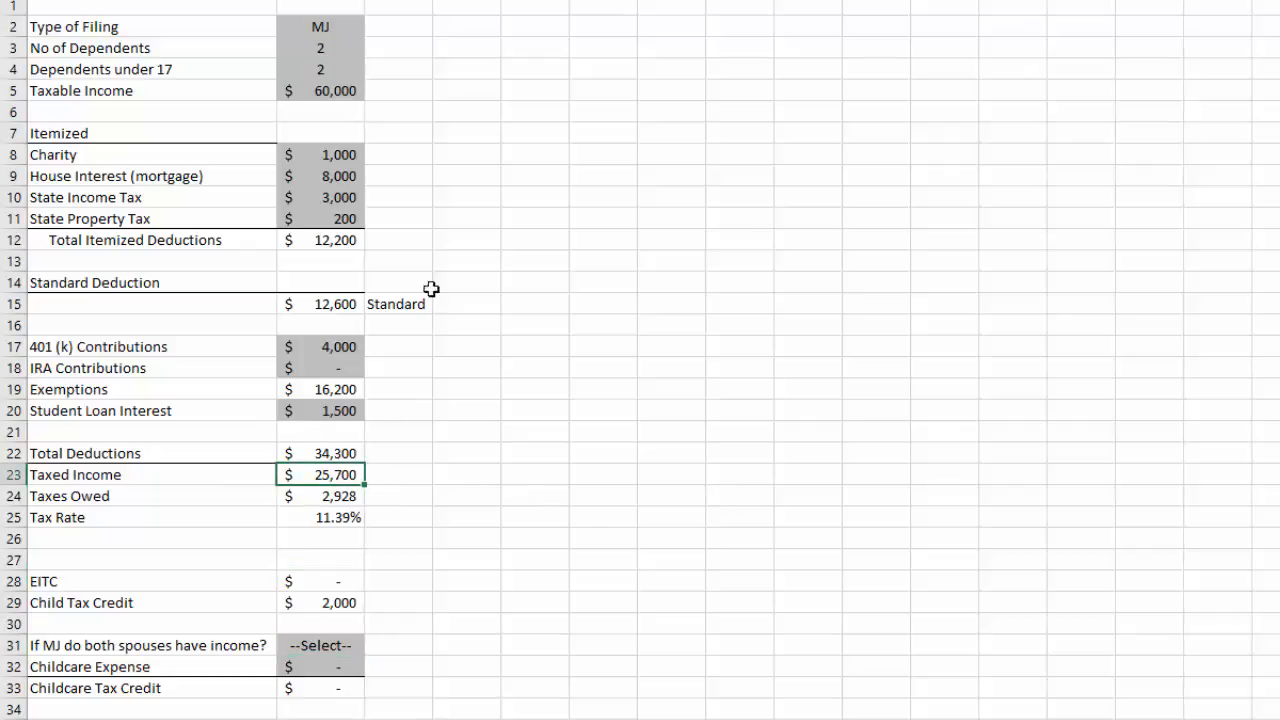
click(340, 453)
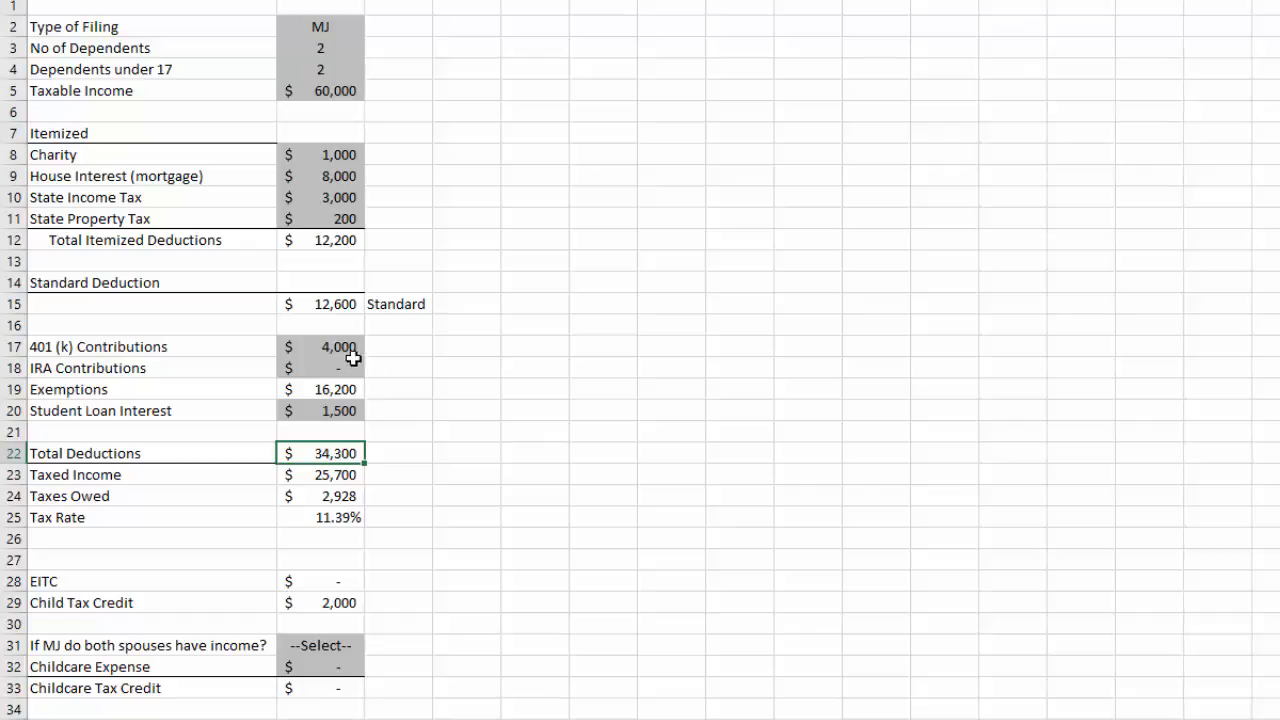
drag(350, 353, 343, 410)
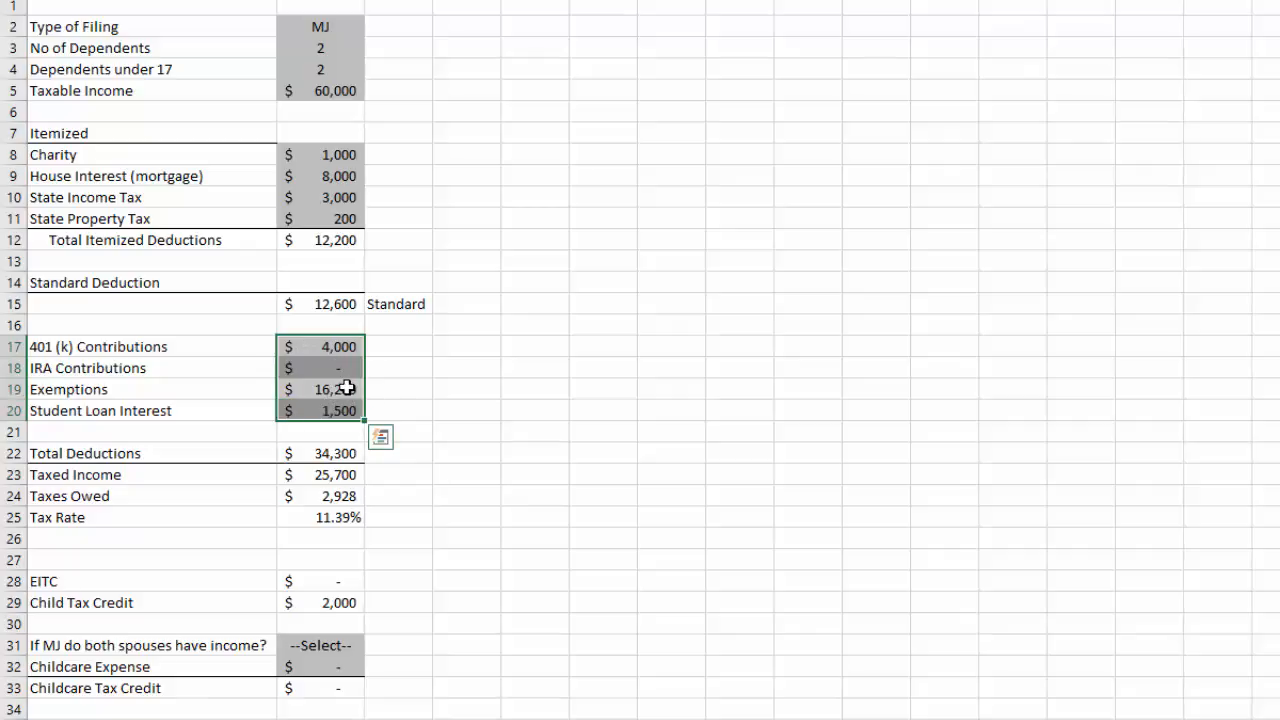
click(335, 246)
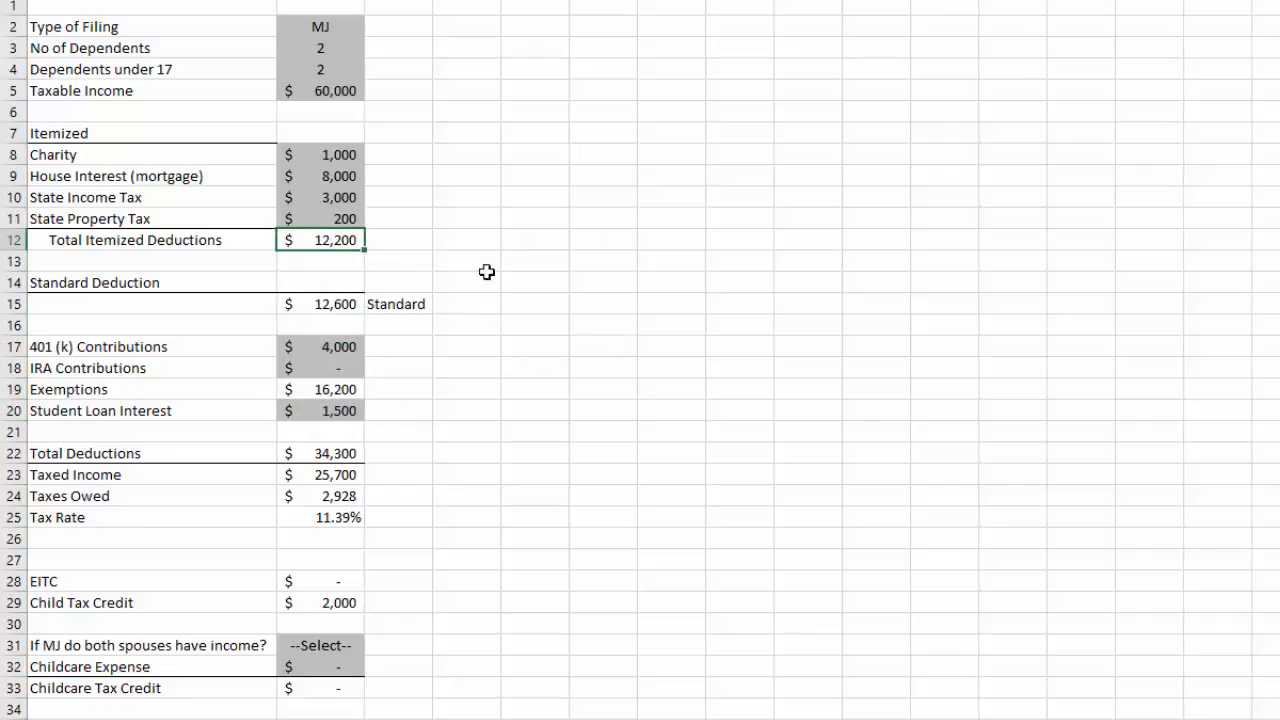
key(Return)
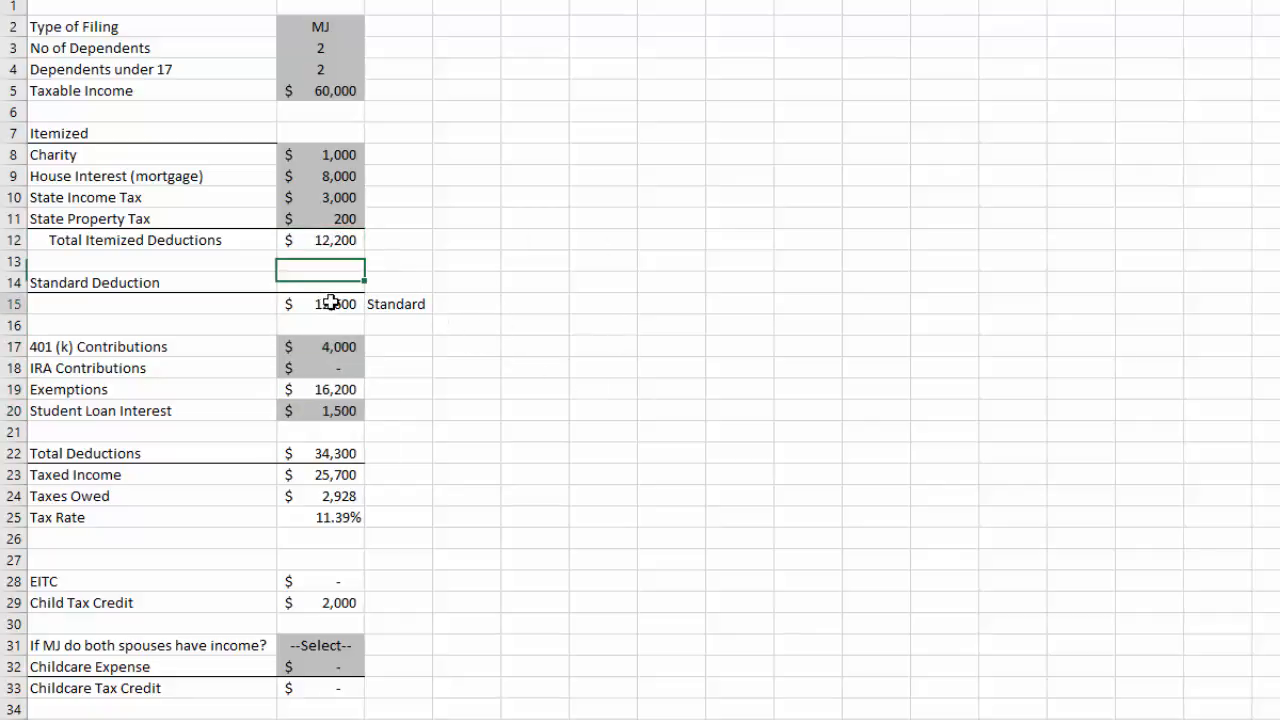
click(331, 303)
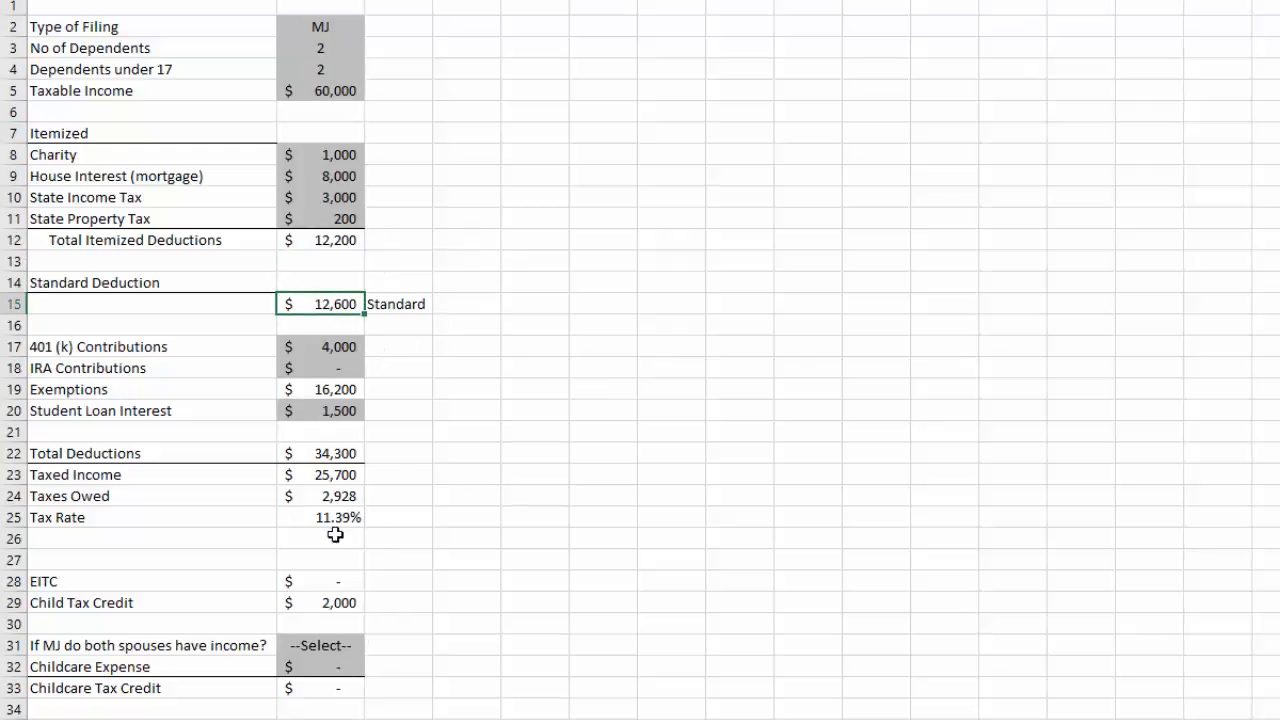
- Review the Taxes Owed amount and the EITC, Child Tax Credit and Childcare Tax Credit amounts
key(Return)
key(Return)
click(352, 500)
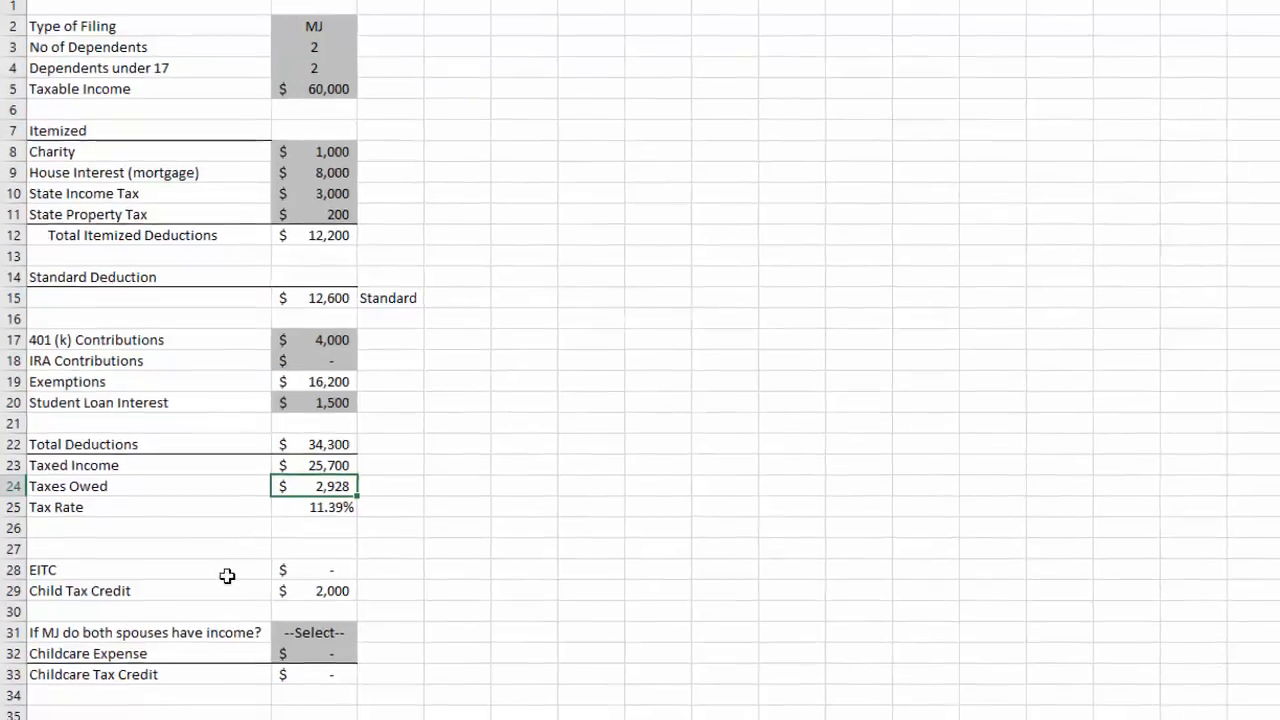
click(320, 591)
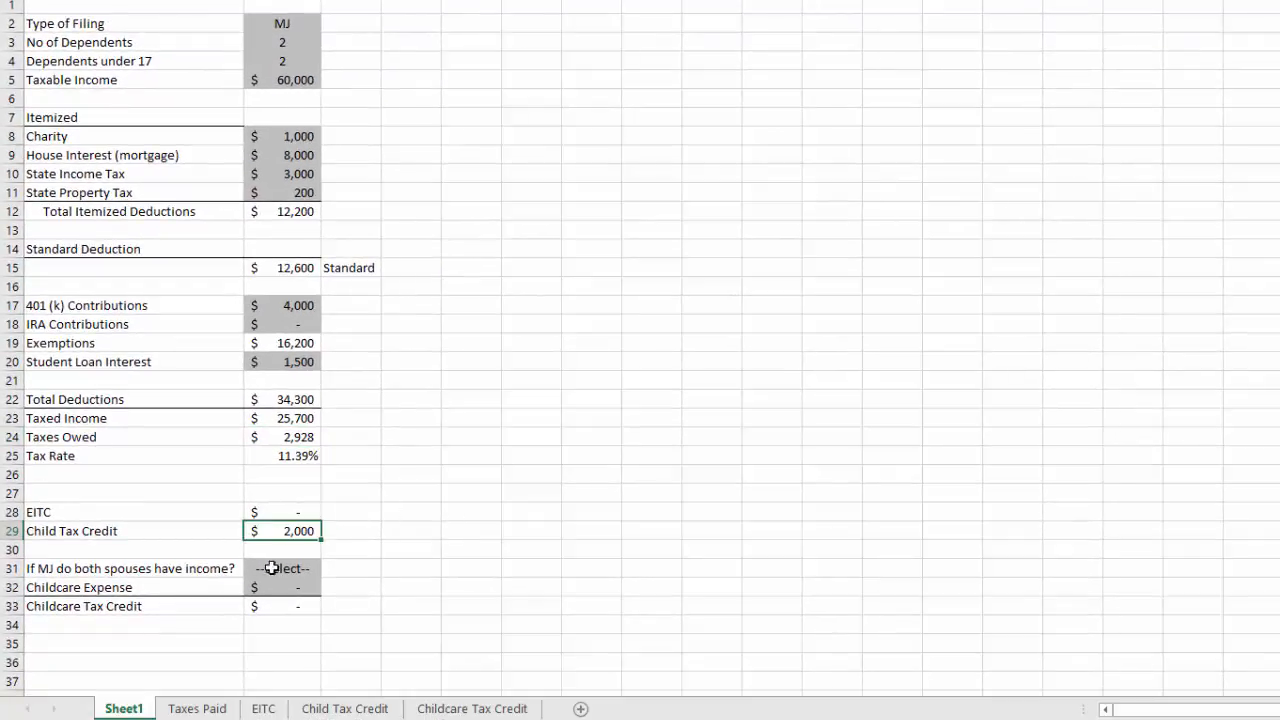
click(303, 510)
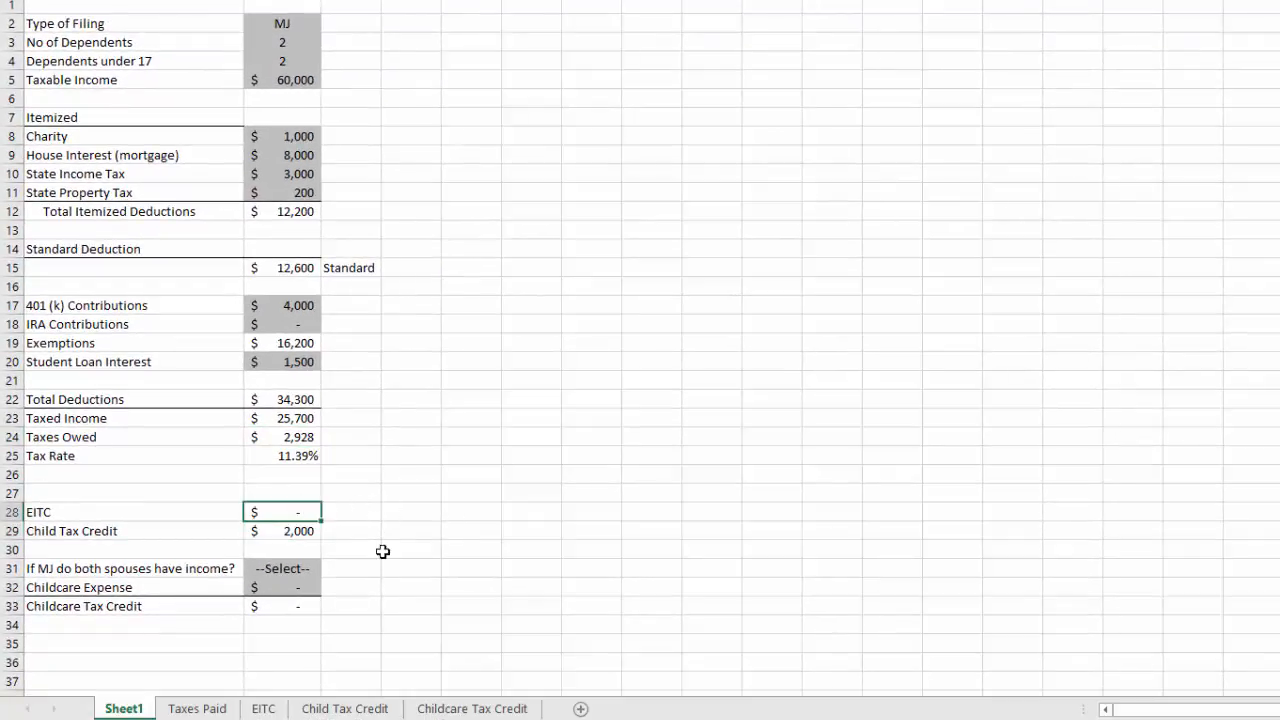
click(302, 606)
- Add a Total Credits row in row 35 that sums EITC, Child Tax Credit and Childcare Tax Credit with =B28+B29+B33
click(150, 643)
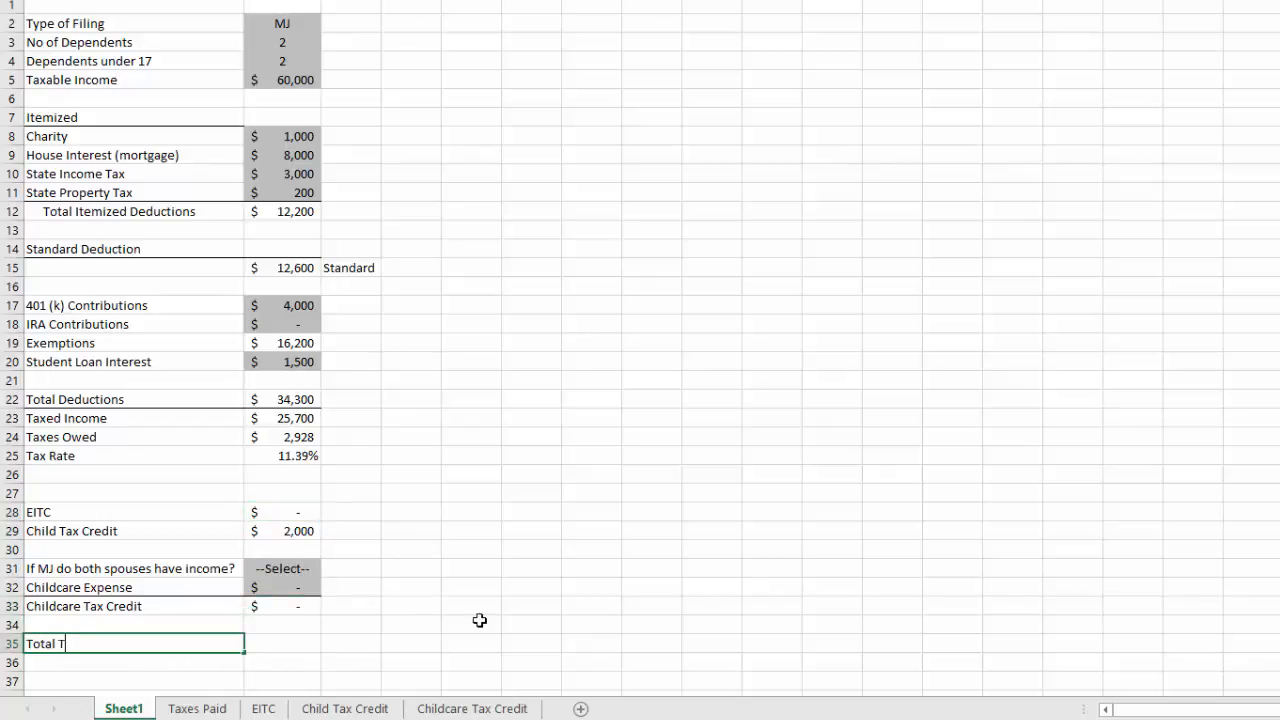
text(Total Credits)
key(Tab)
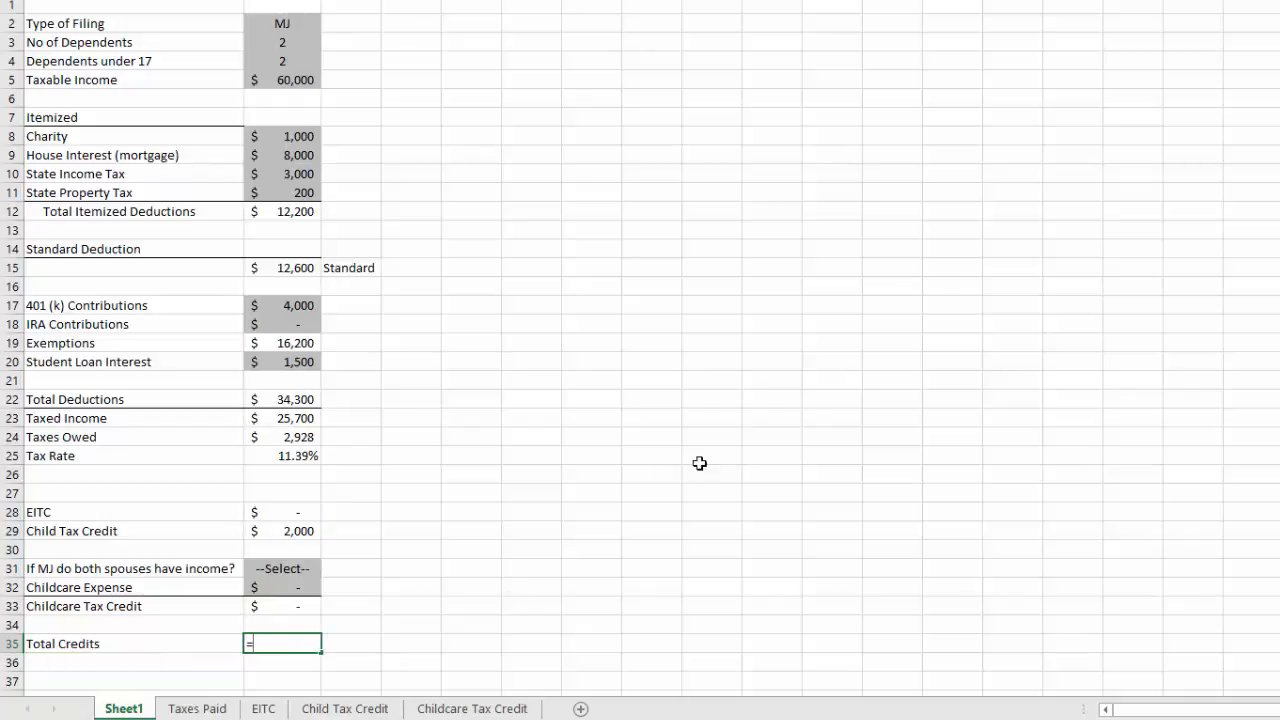
text(=)
click(287, 510)
text(+)
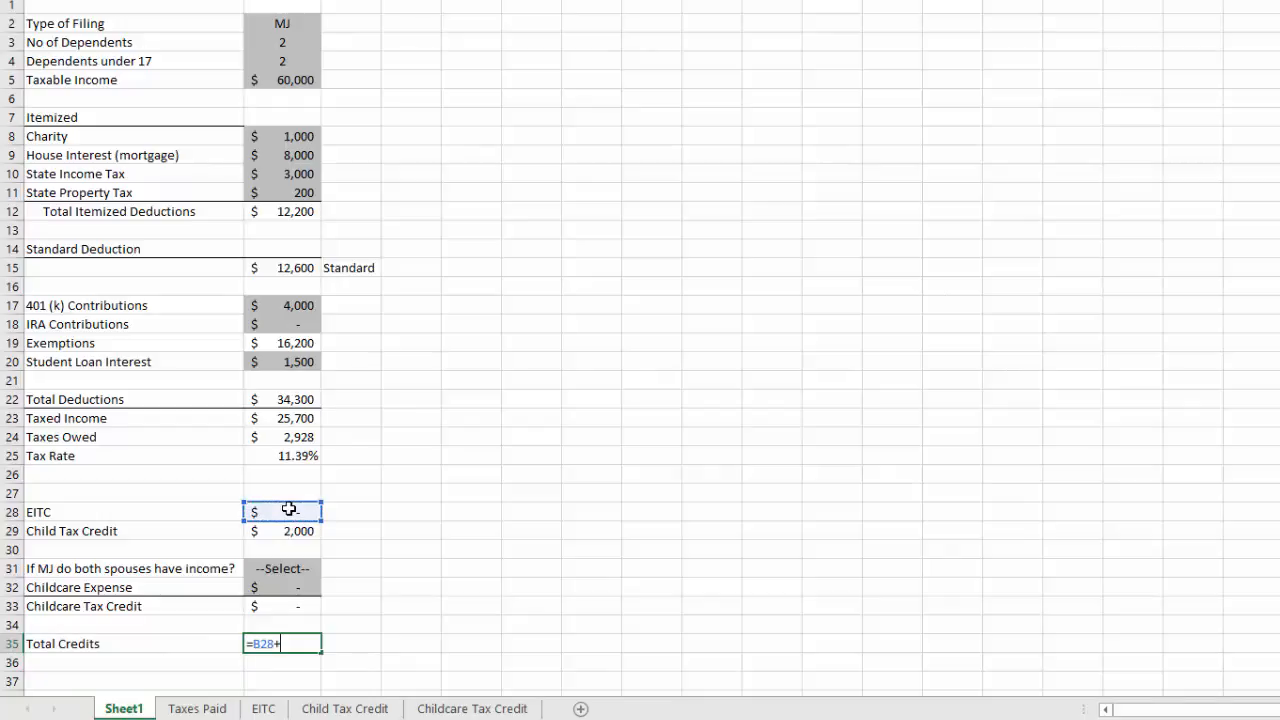
click(277, 533)
text(+)
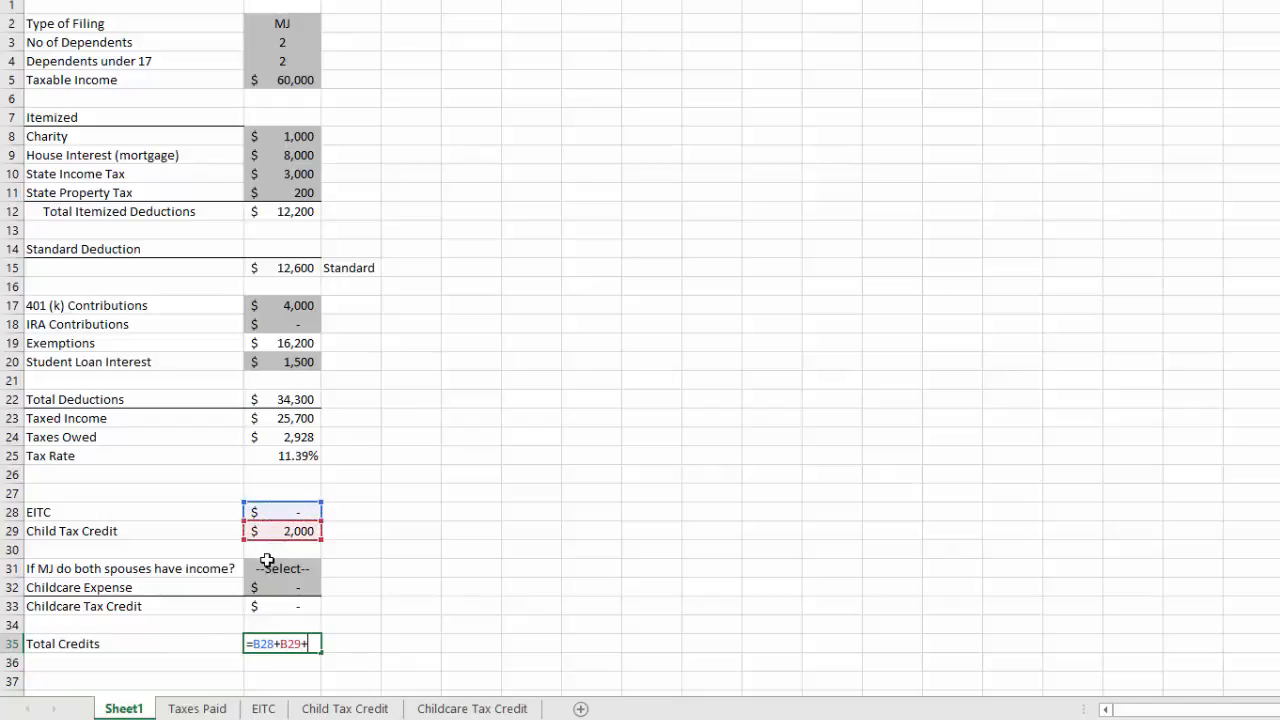
click(300, 606)
key(Return)
- Add a Total Tax Bill row in row 37 that subtracts Total Credits from Taxes Owed with =B24-B35
scroll(343, 588, down, 2)
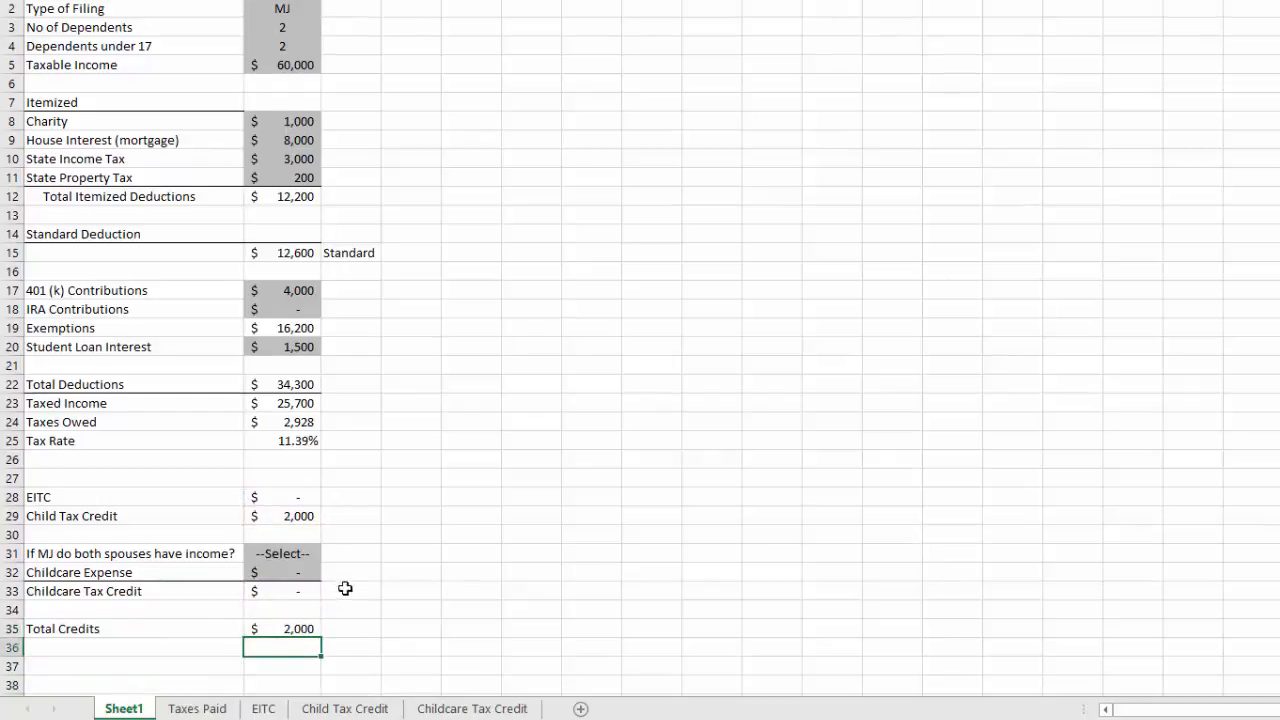
click(170, 577)
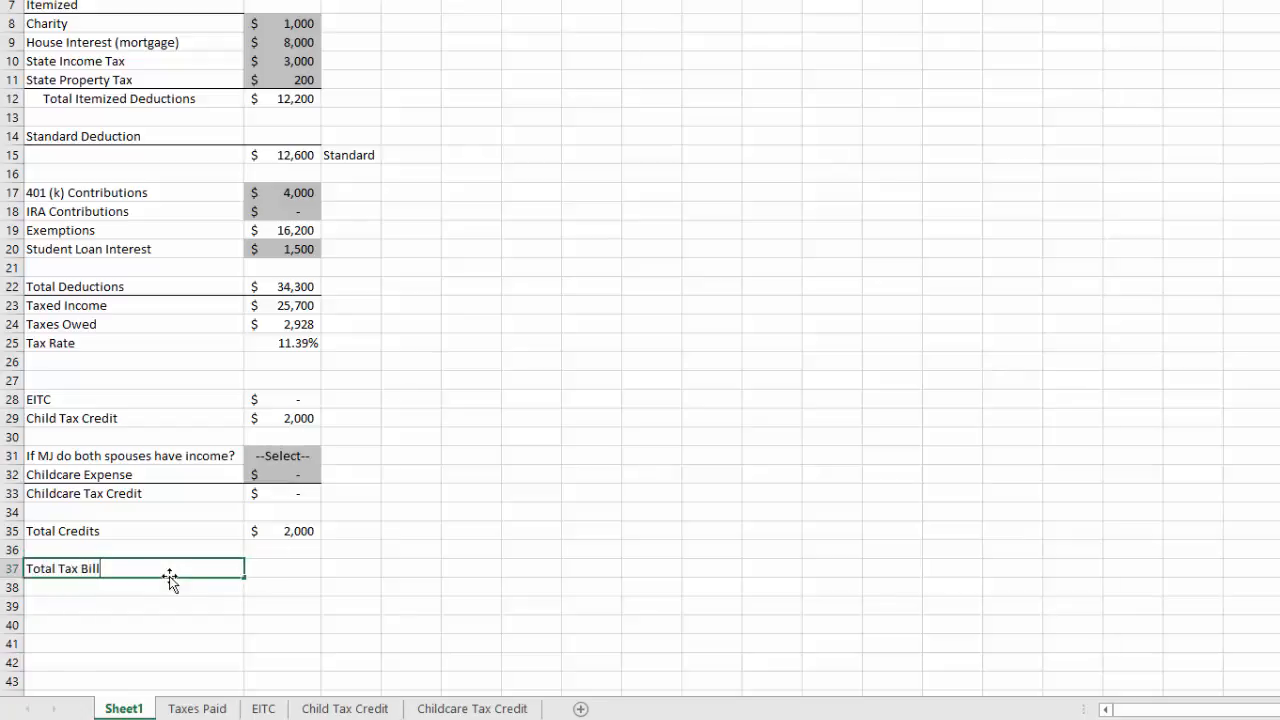
key(Tab)
text(=)
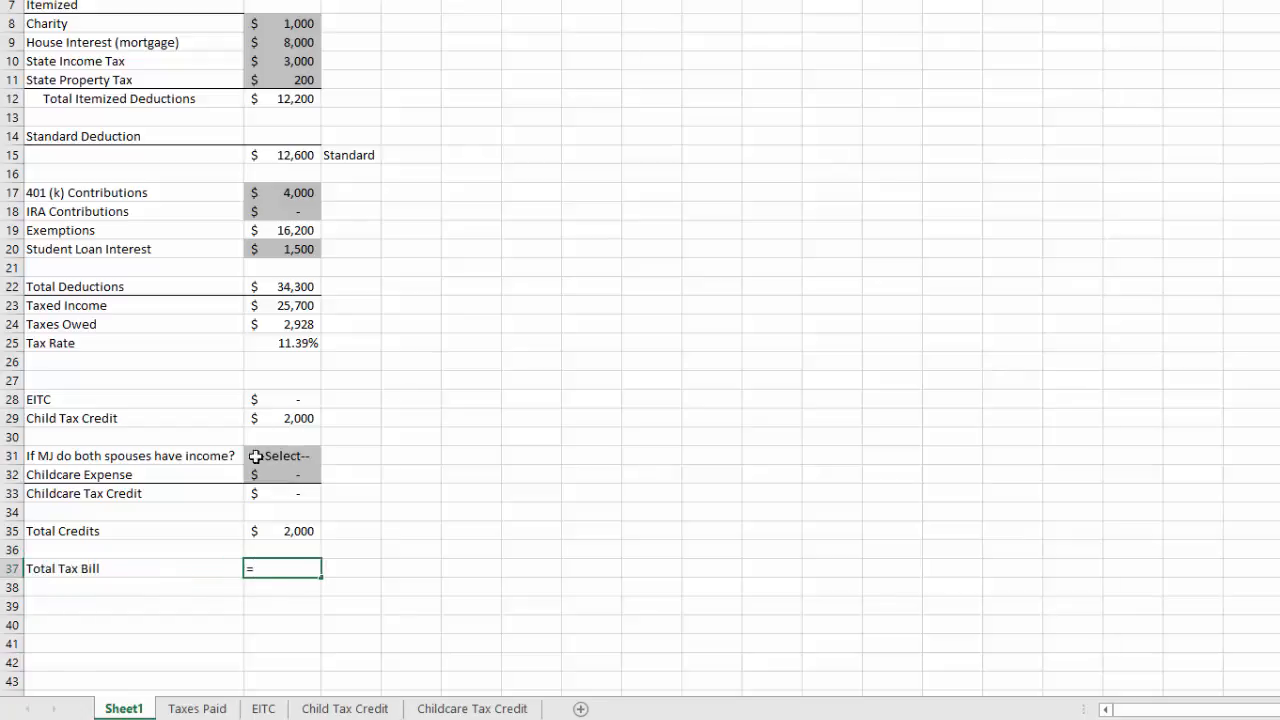
click(297, 324)
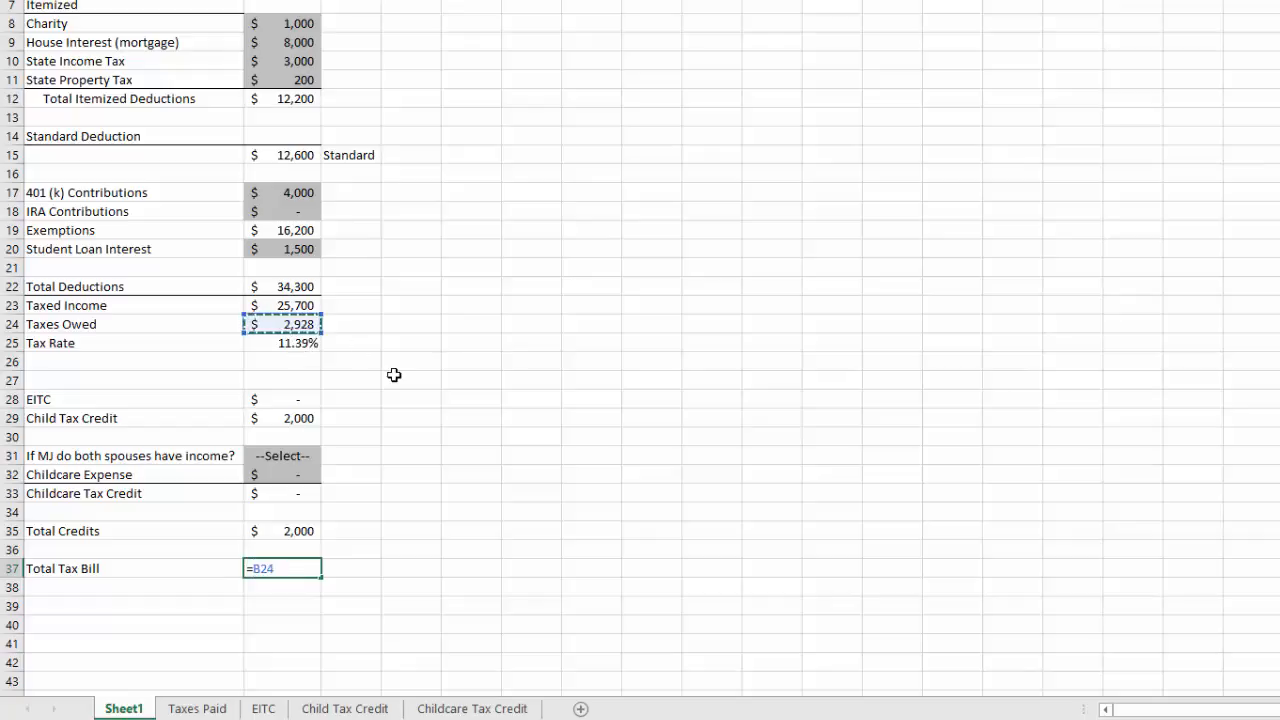
text(-)
click(297, 531)
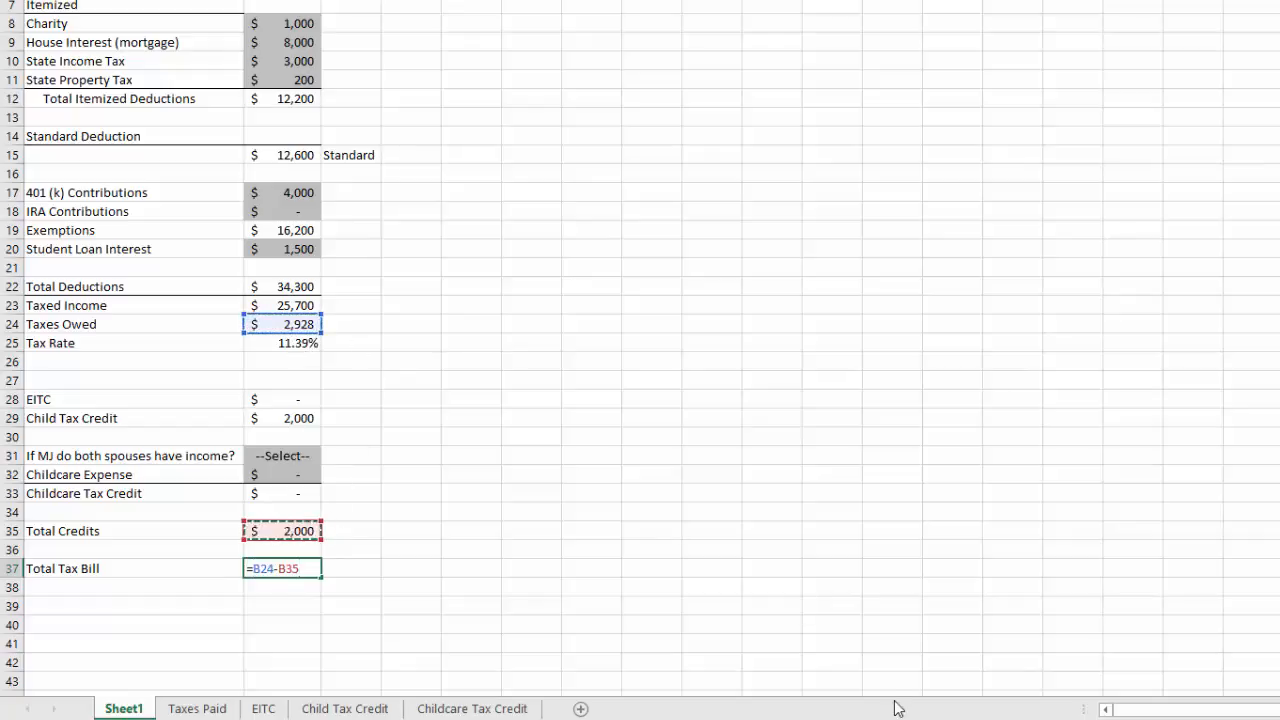
key(Return)
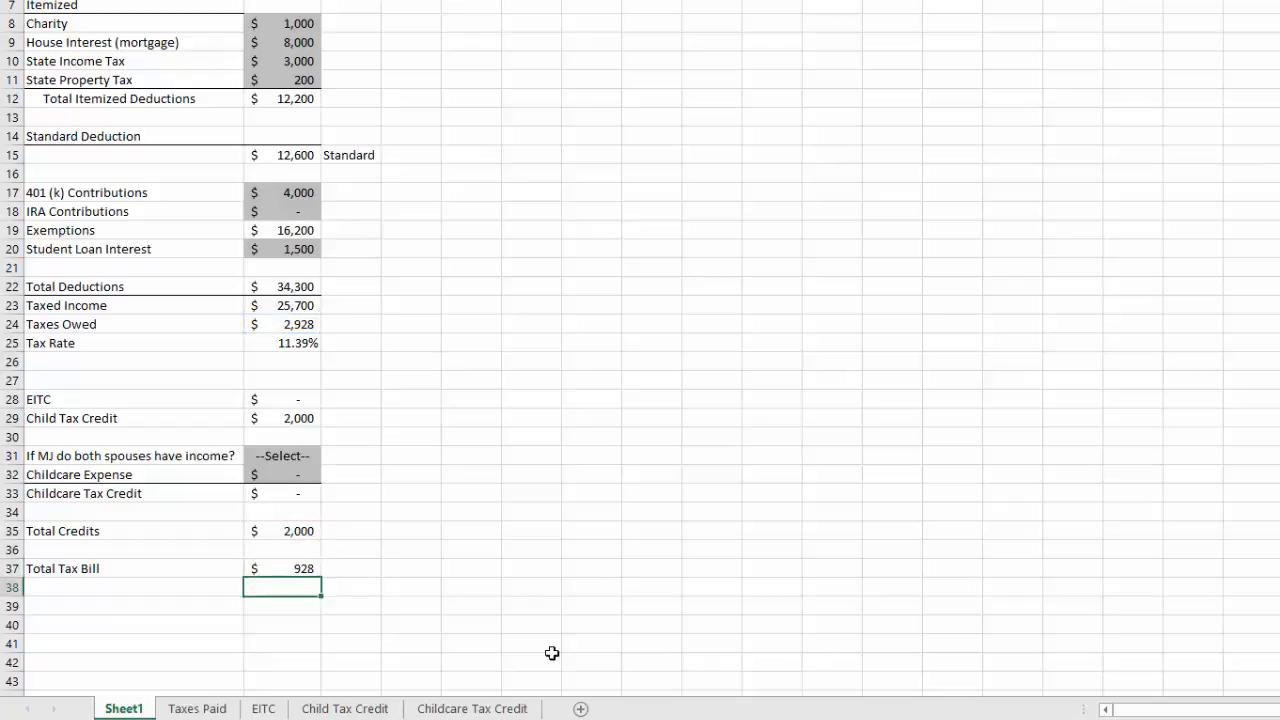
- Review the Total Tax Bill, switch to the TaxCaster page in the browser to check its estimated federal taxes owed, and return to Excel
click(313, 568)
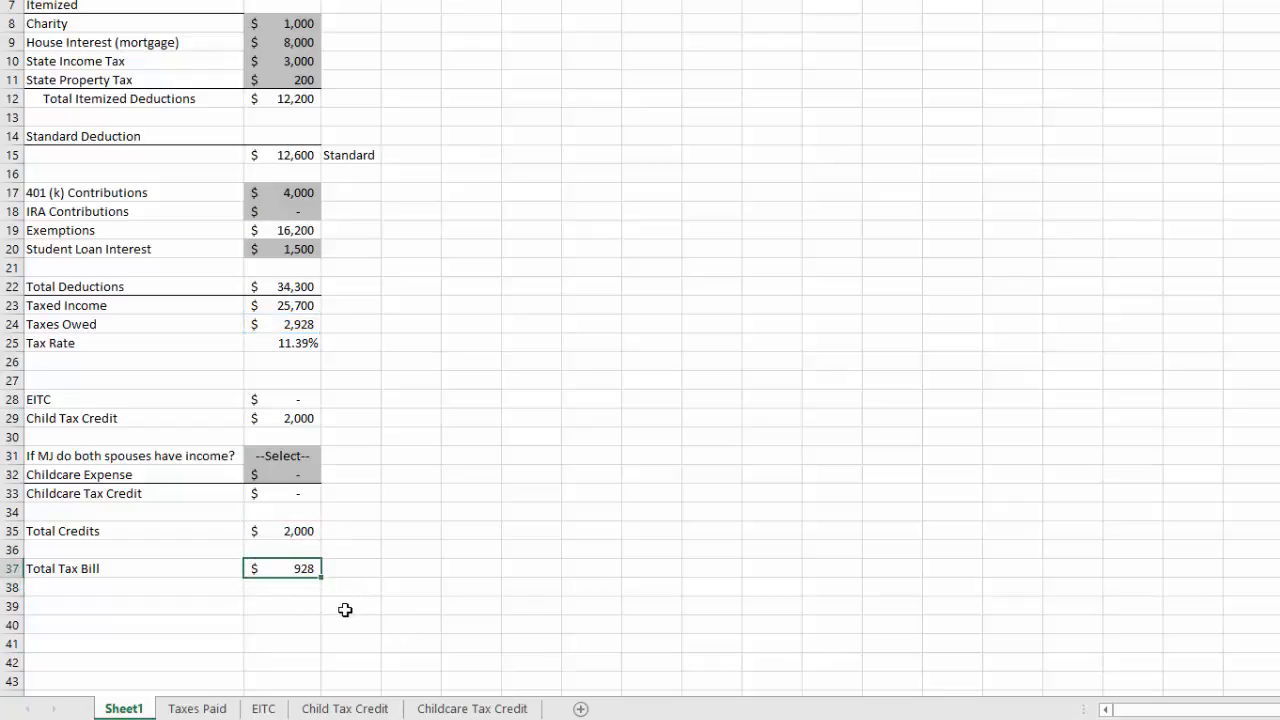
scroll(582, 520, up, 2)
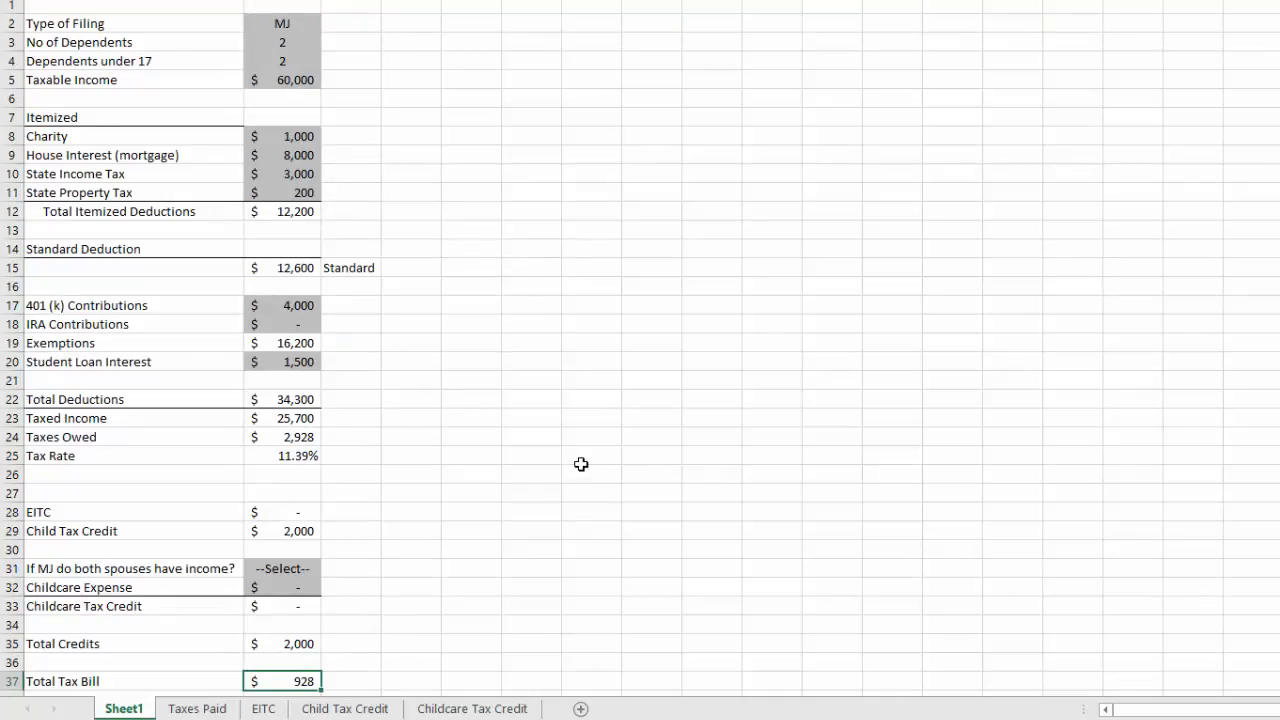
scroll(581, 464, down, 1)
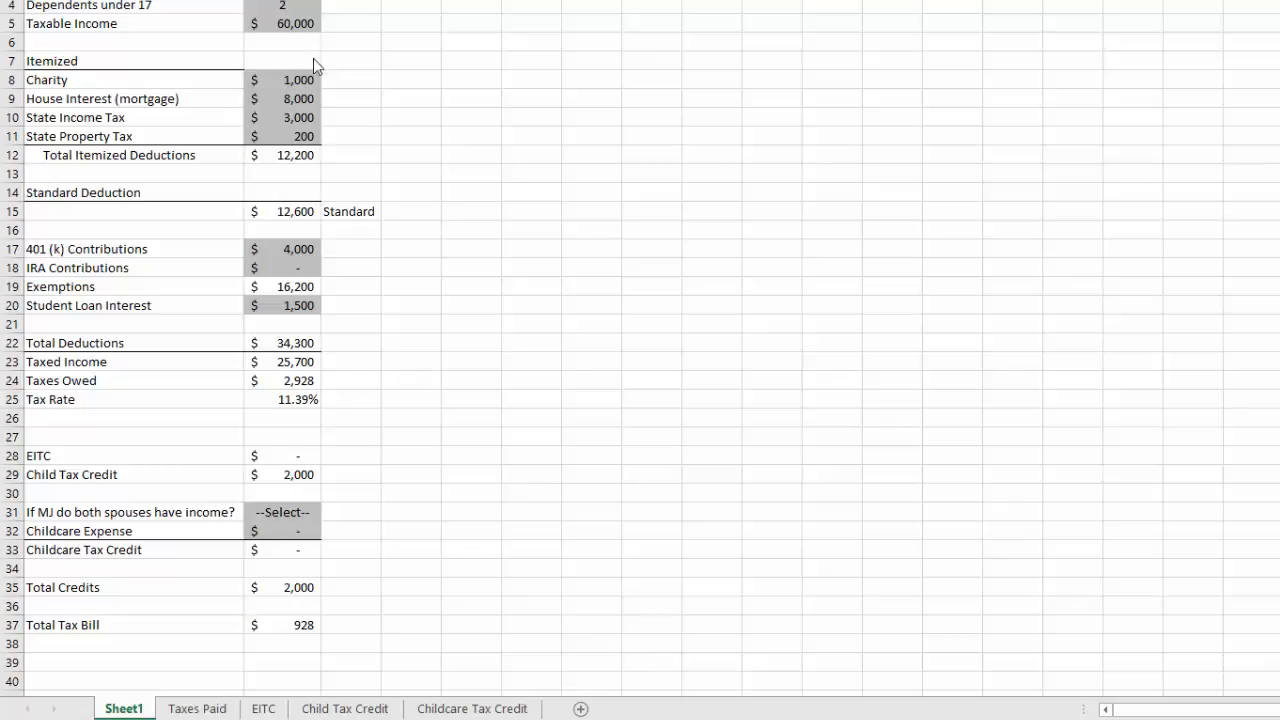
click(487, 425)
scroll(483, 417, up, 1)
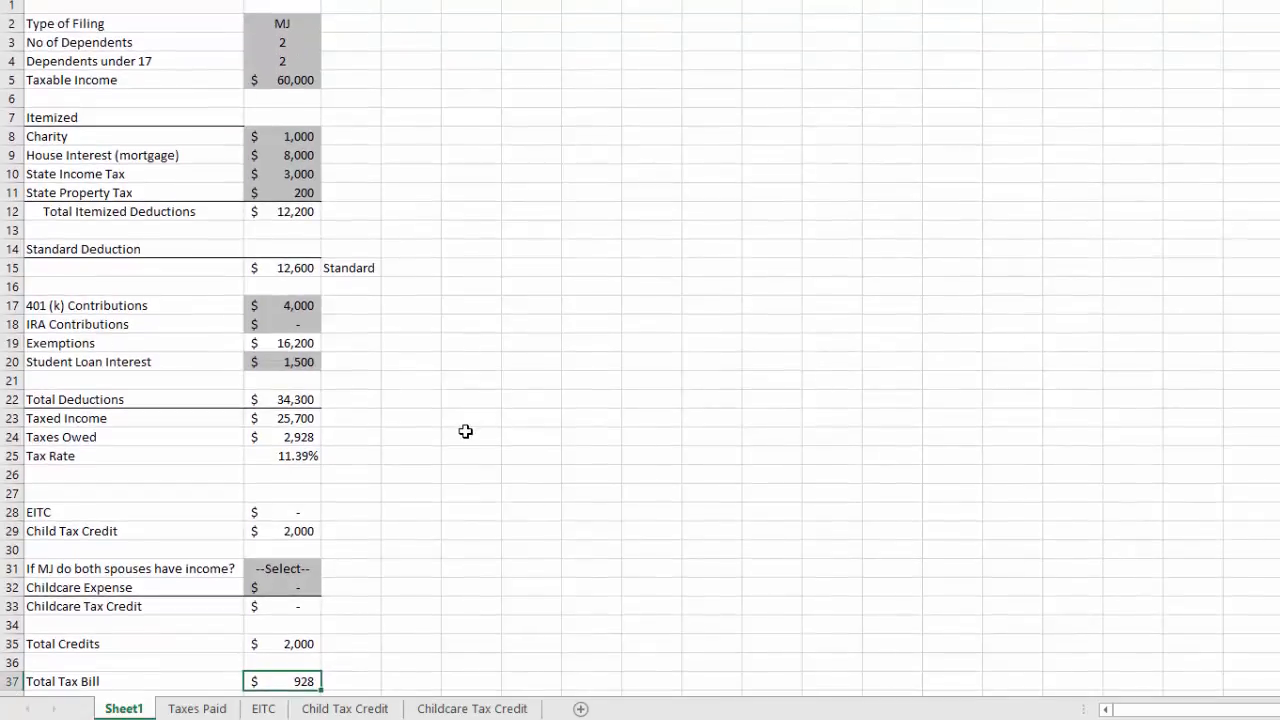
scroll(466, 431, down, 1)
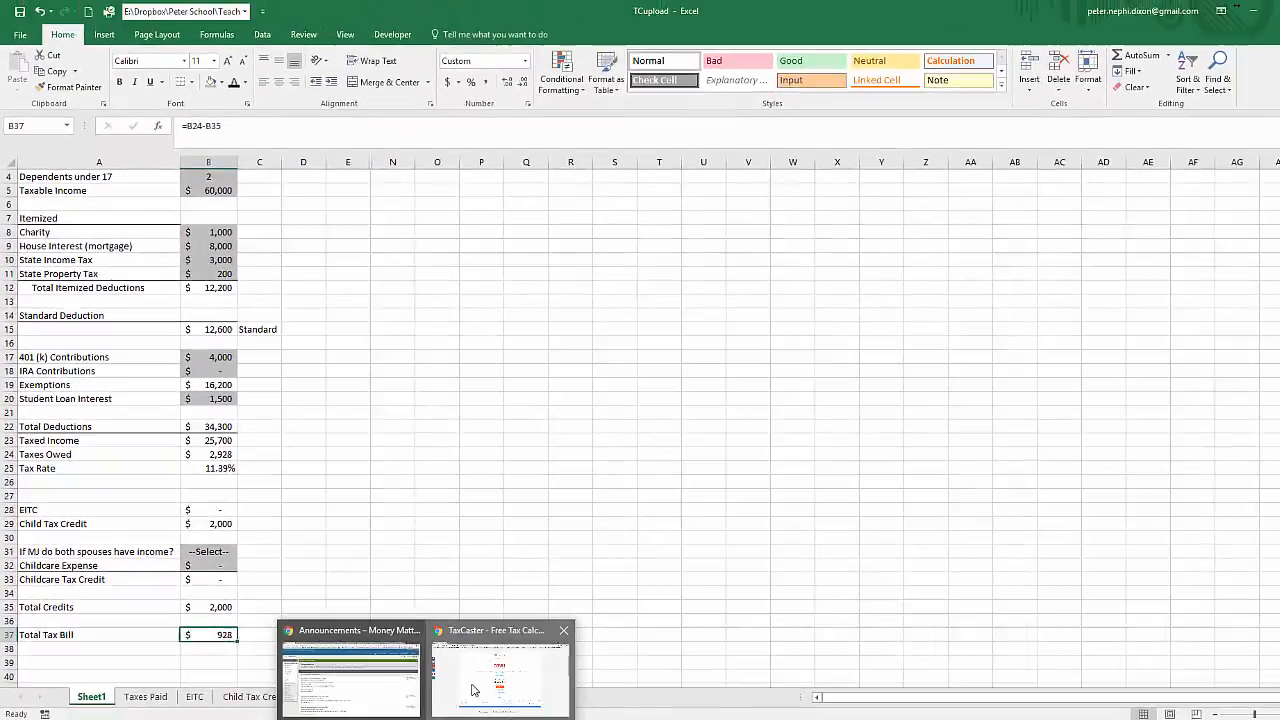
click(503, 703)
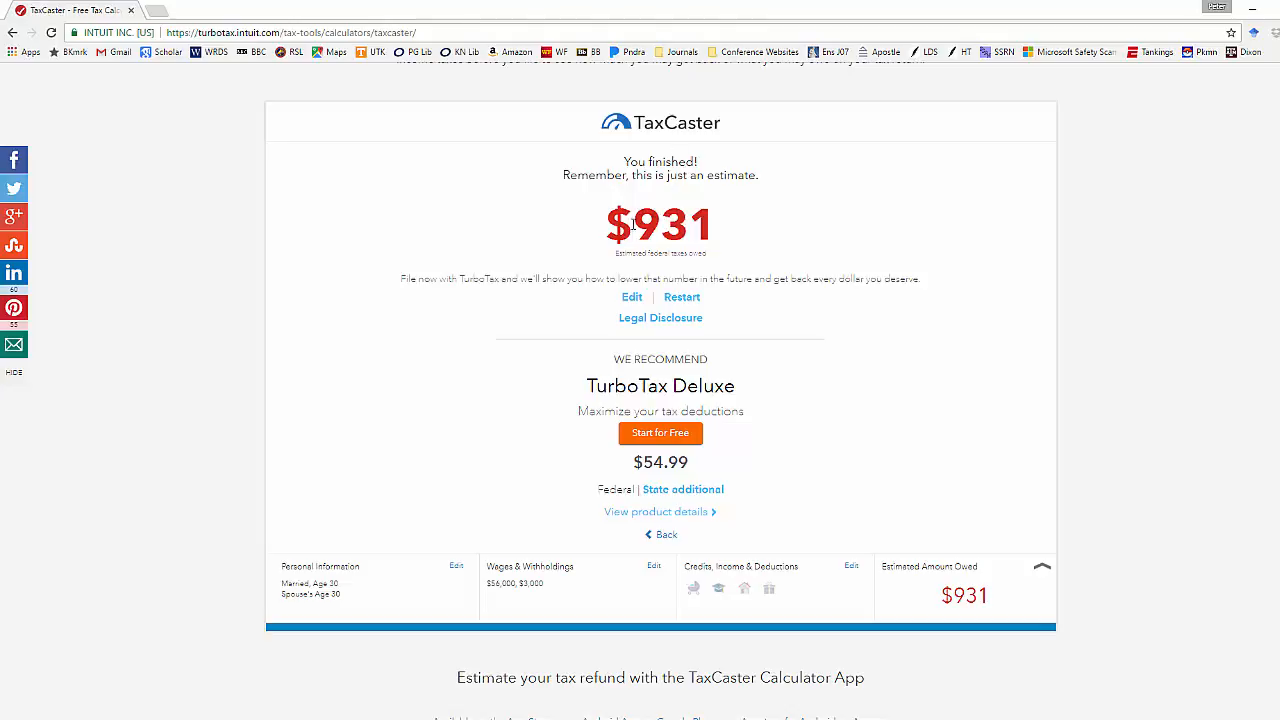
double_click(708, 228)
click(735, 232)
key(alt+Tab)
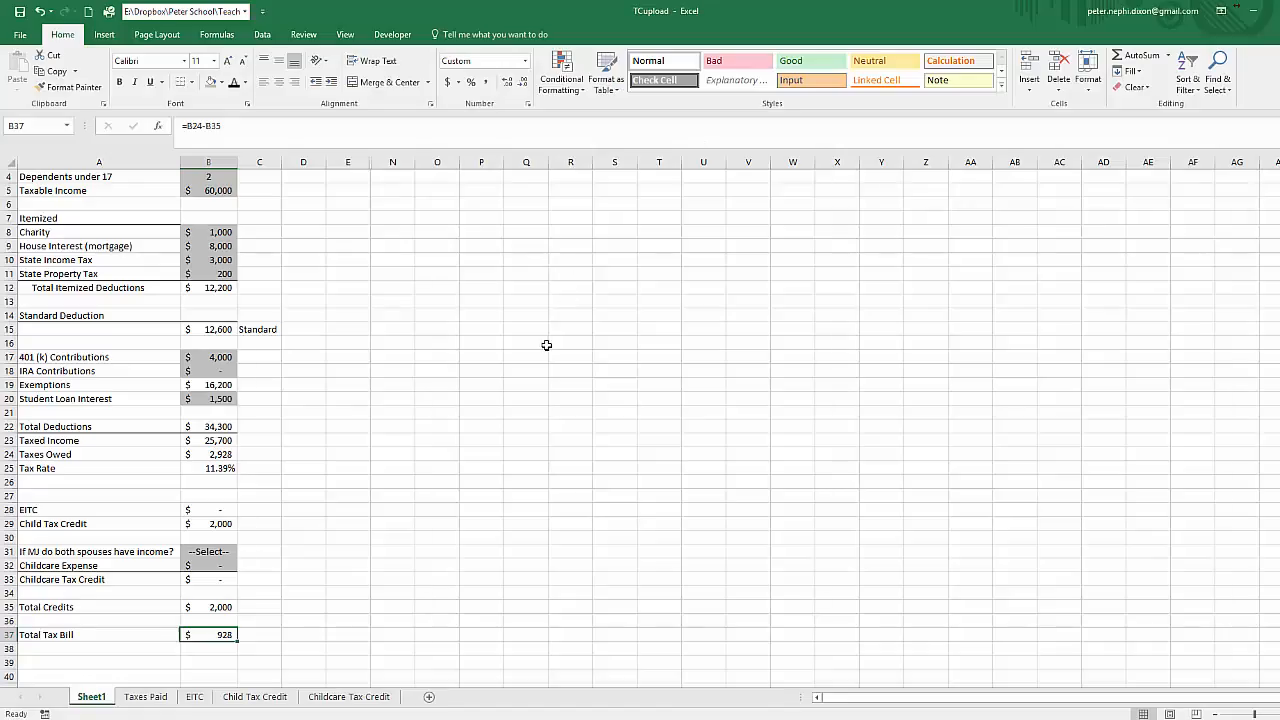
- Place the workbook and the TaxCaster page side by side and enlarge the sheet to 190% to compare the Total Tax Bill with the estimate
click(545, 344)
key(super+Left)
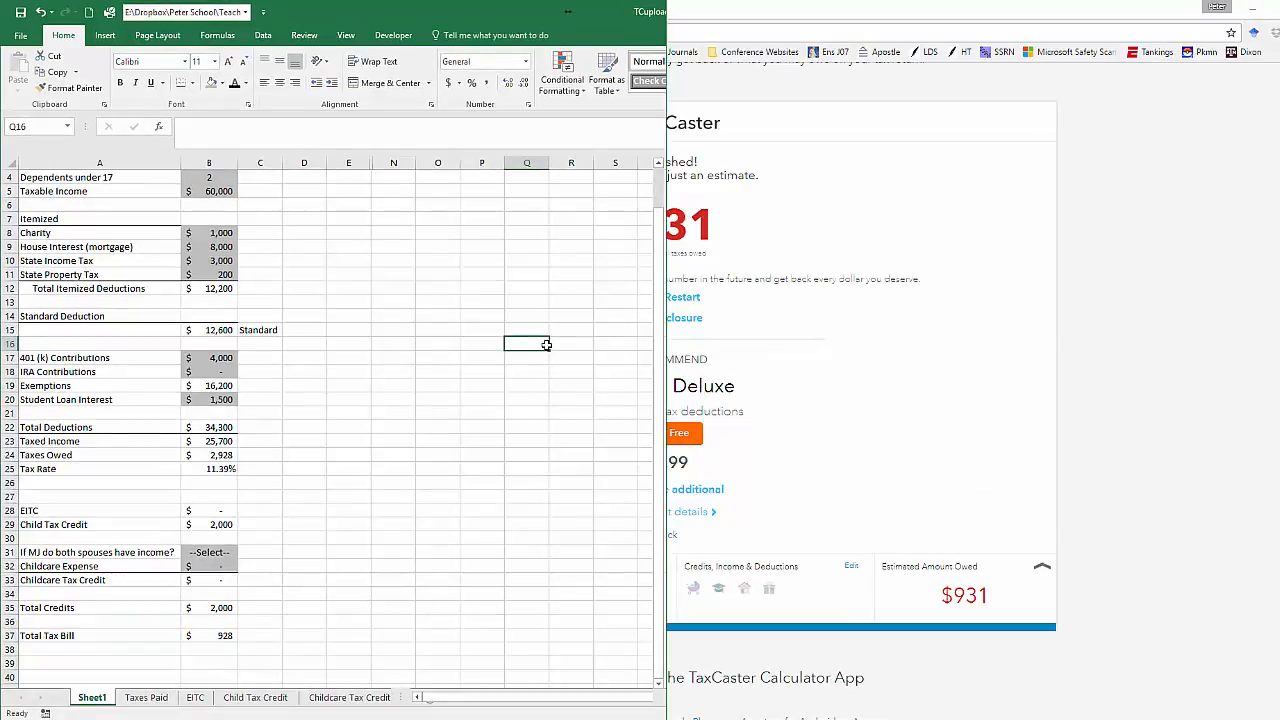
key(Return)
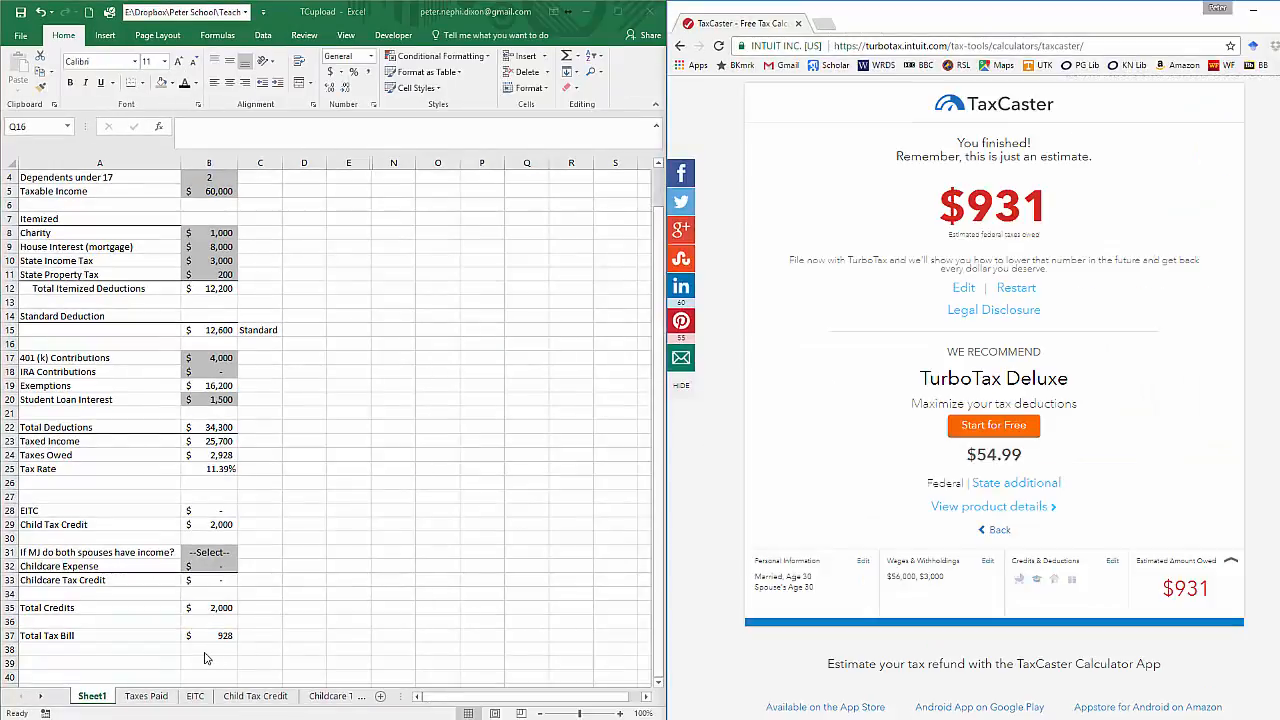
click(222, 635)
ctrl+scroll(223, 633, up, 6)
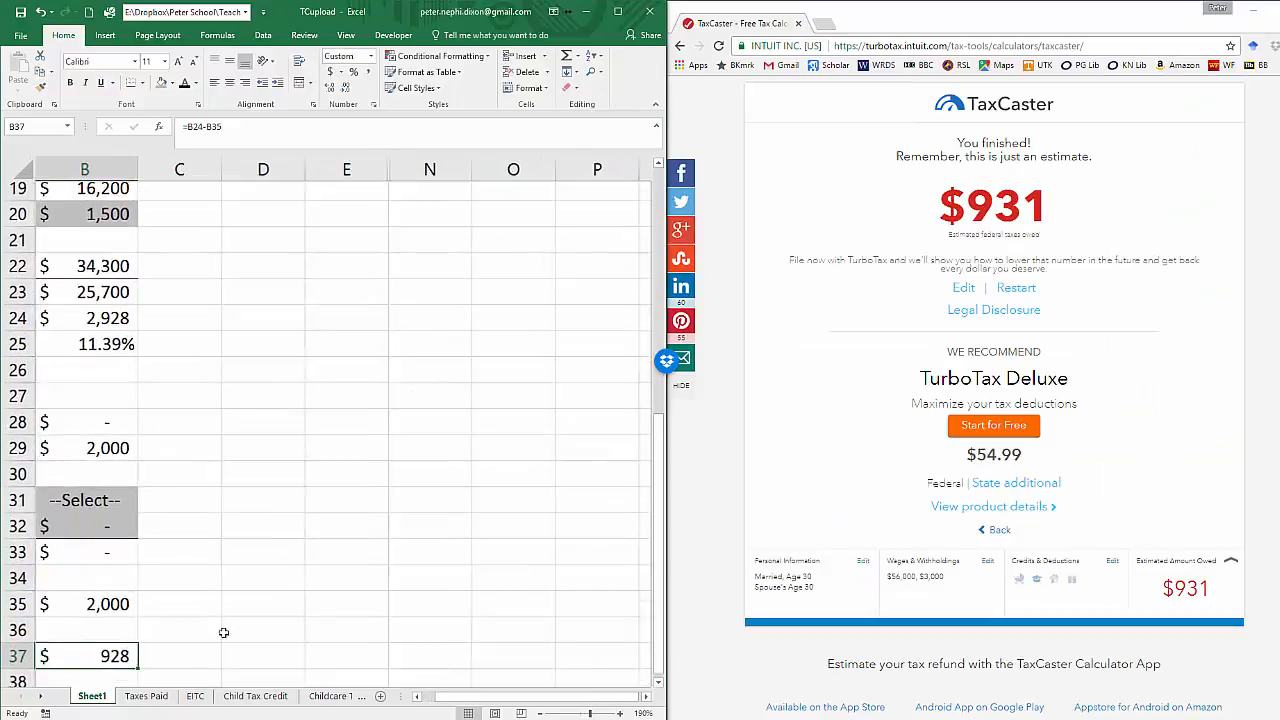
scroll(389, 560, down, 4)
drag(489, 695, 460, 695)
scroll(318, 503, up, 2)
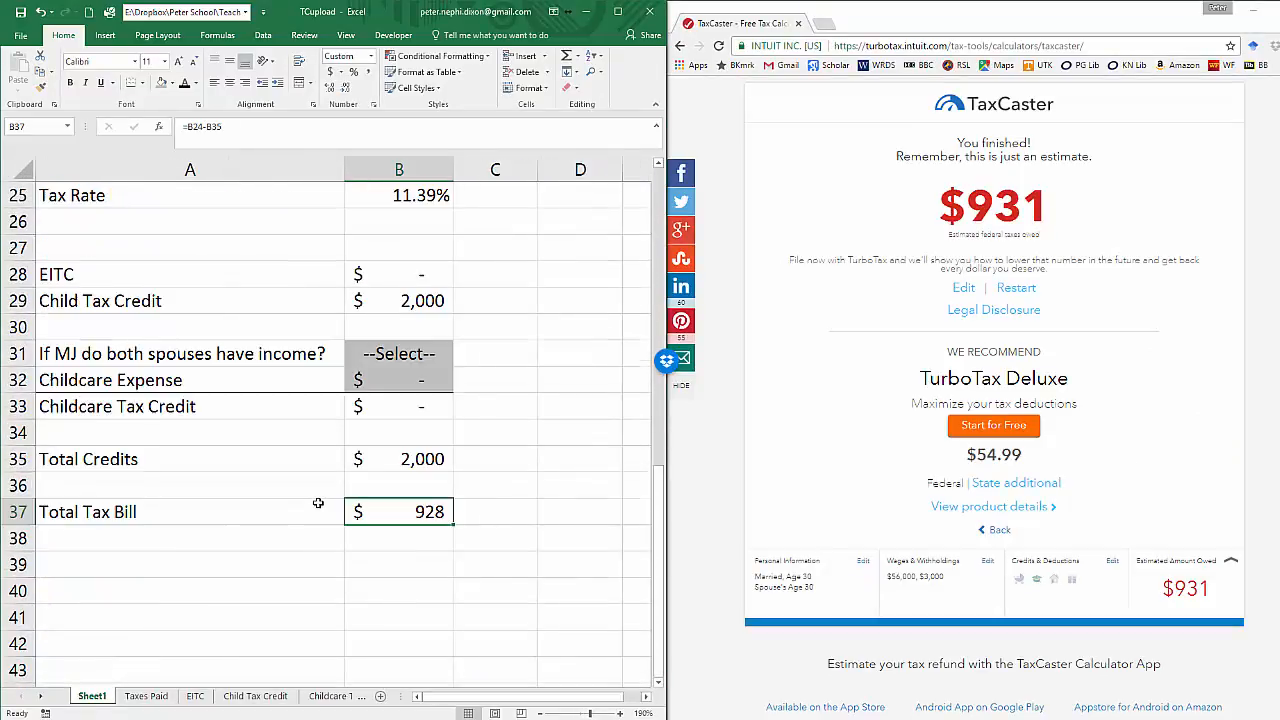
scroll(545, 316, down, 1)
scroll(543, 323, up, 2)
scroll(543, 323, down, 2)
scroll(543, 323, up, 1)
- Put a thick outside border around the Total Tax Bill label and amount in A37:B37
click(420, 550)
drag(420, 511, 113, 511)
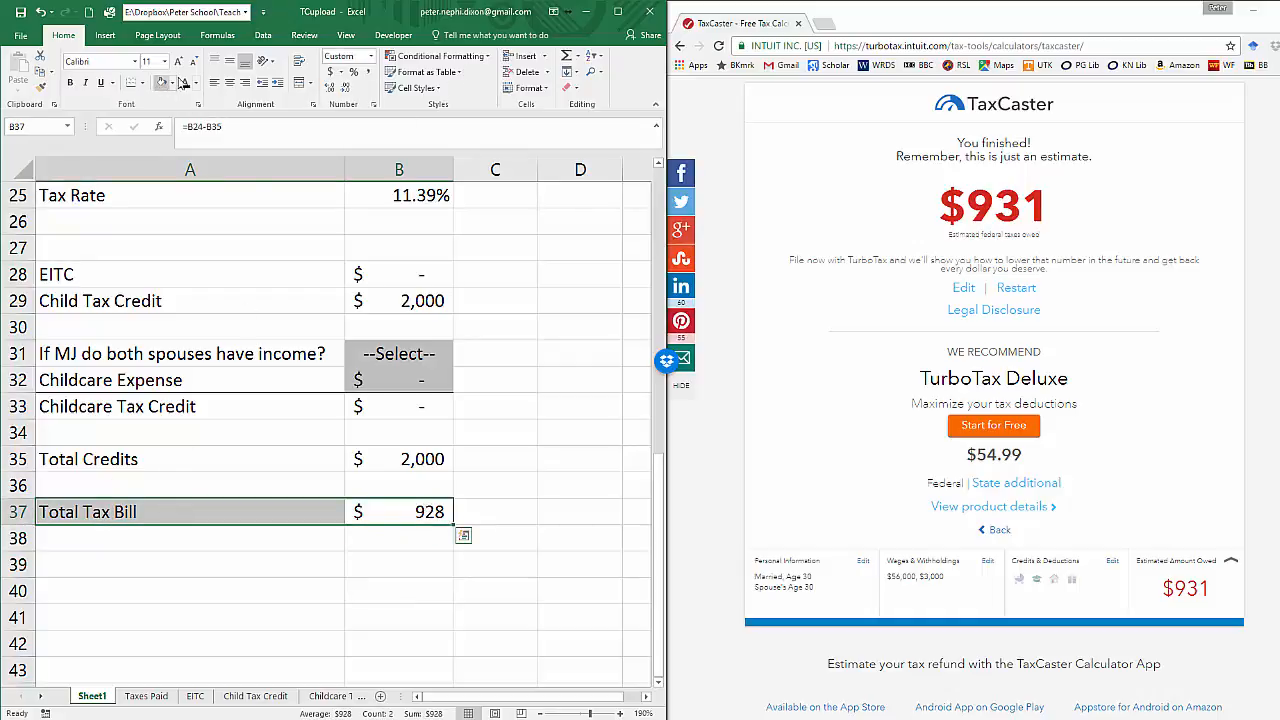
click(143, 82)
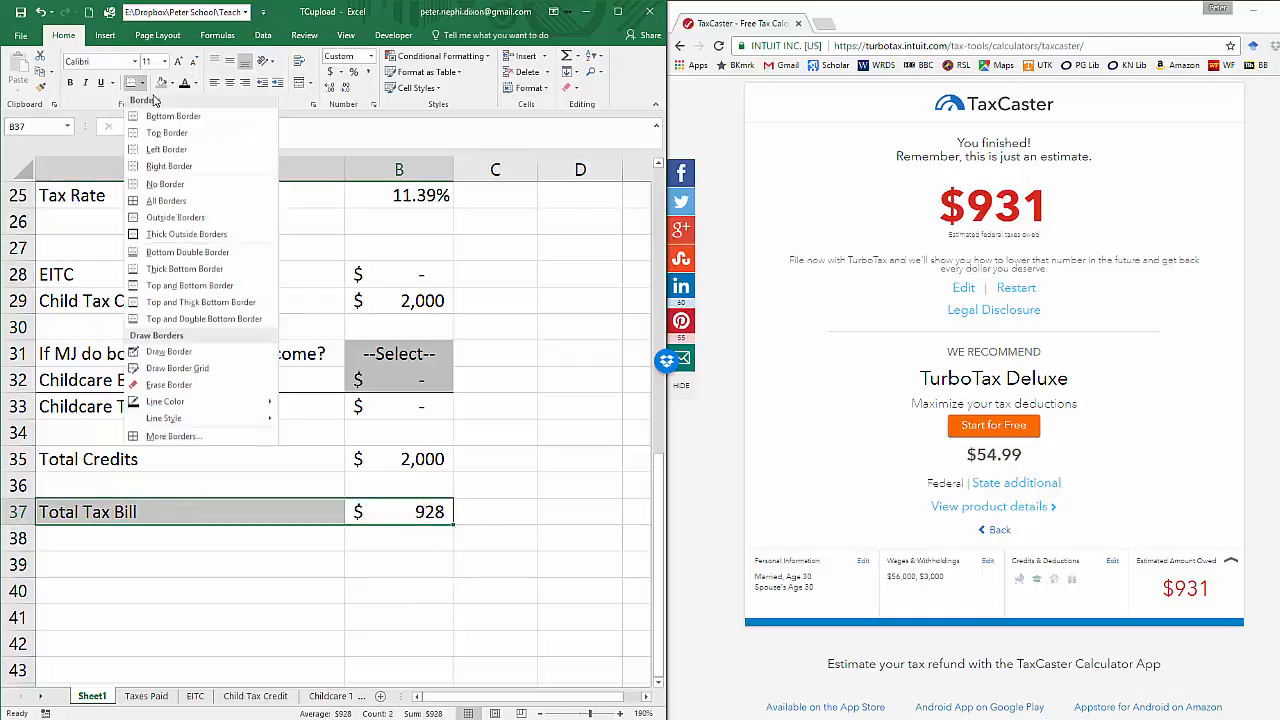
click(170, 234)
click(390, 590)
key(Up)
key(Up)
key(Up)
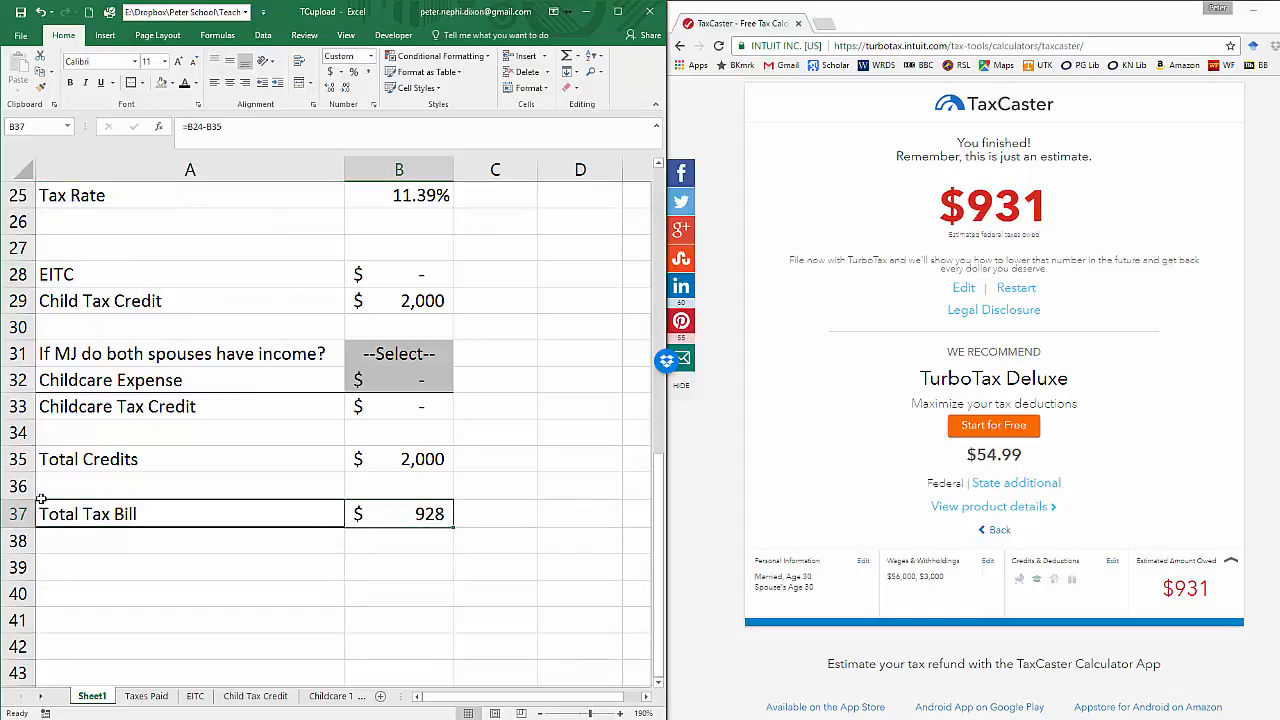
click(173, 83)
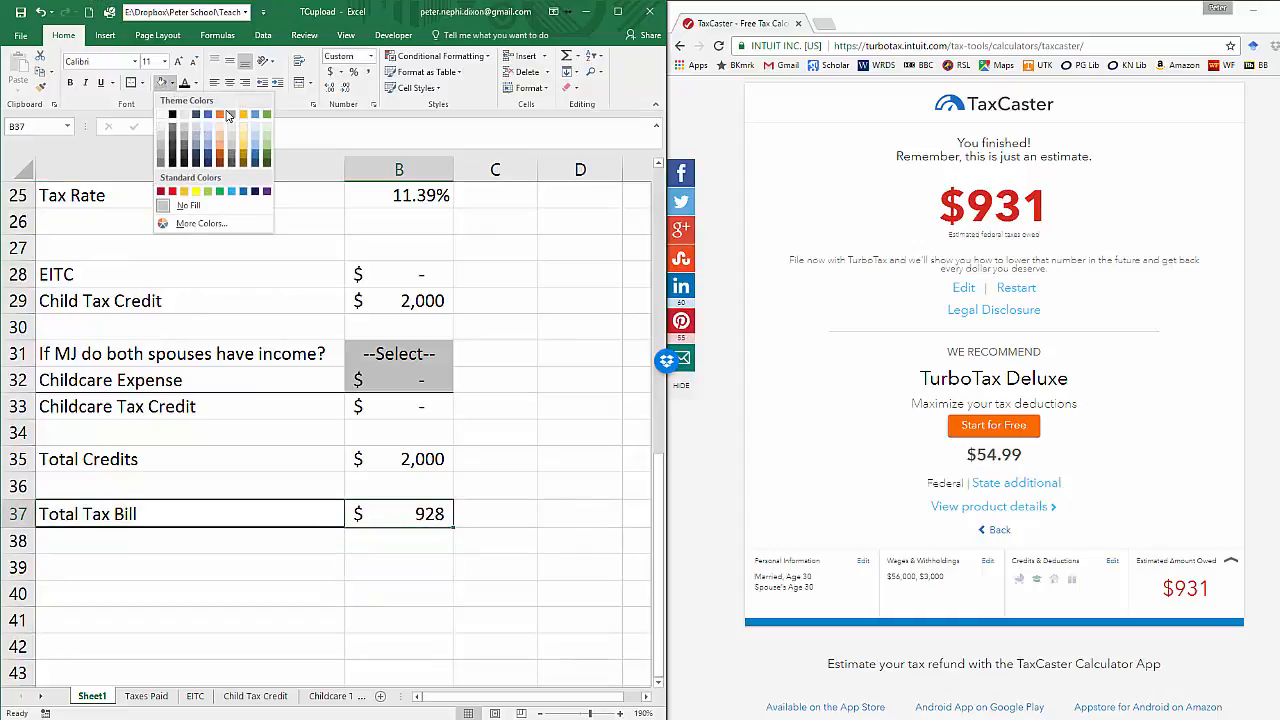
click(397, 583)
key(Down)
key(Down)
key(Down)
key(Down)
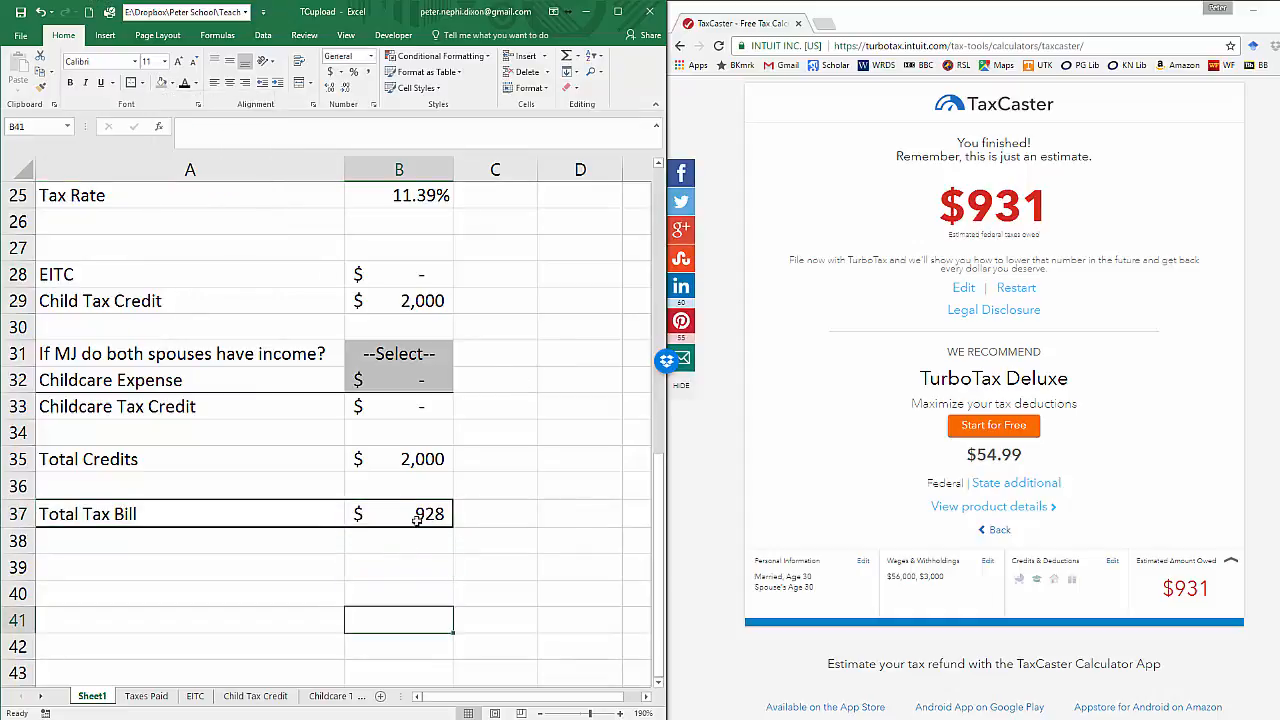
key(Up)
key(Up)
key(Up)
key(Up)
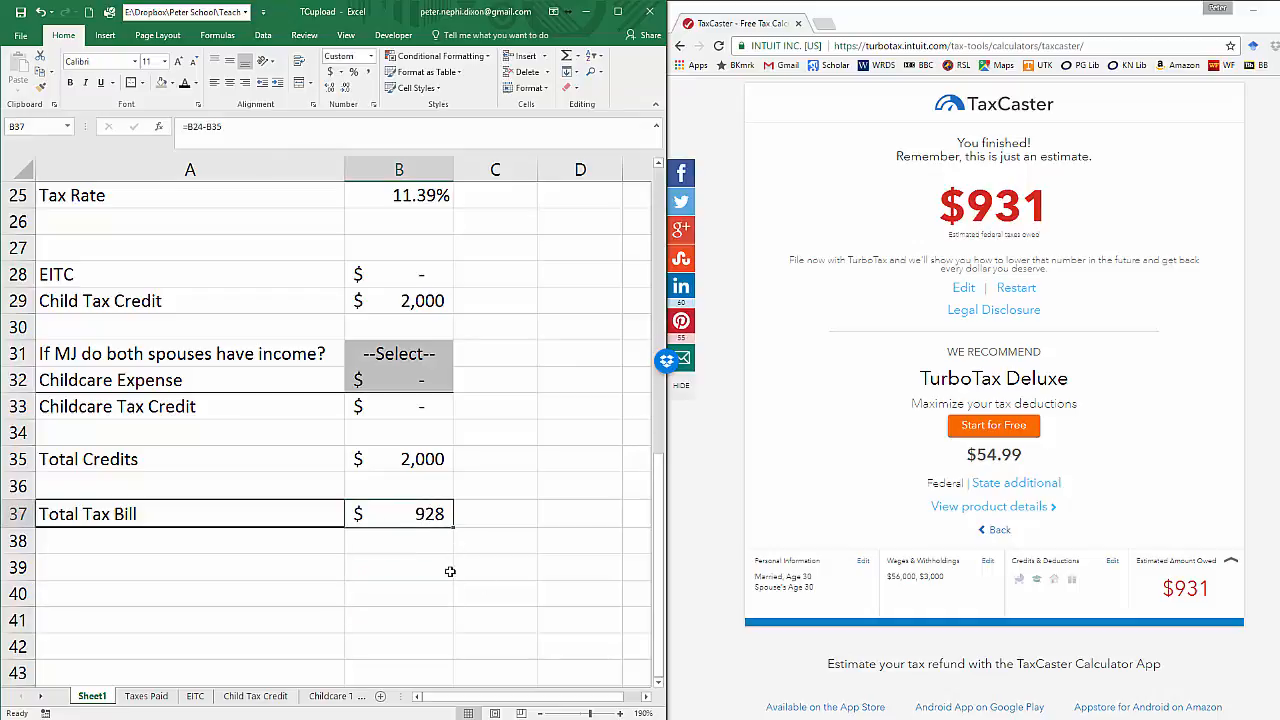
- Maximize the workbook and conditionally format the Total Tax Bill amount in B37 with Light Red Fill with Dark Red Text when greater than 0
click(617, 11)
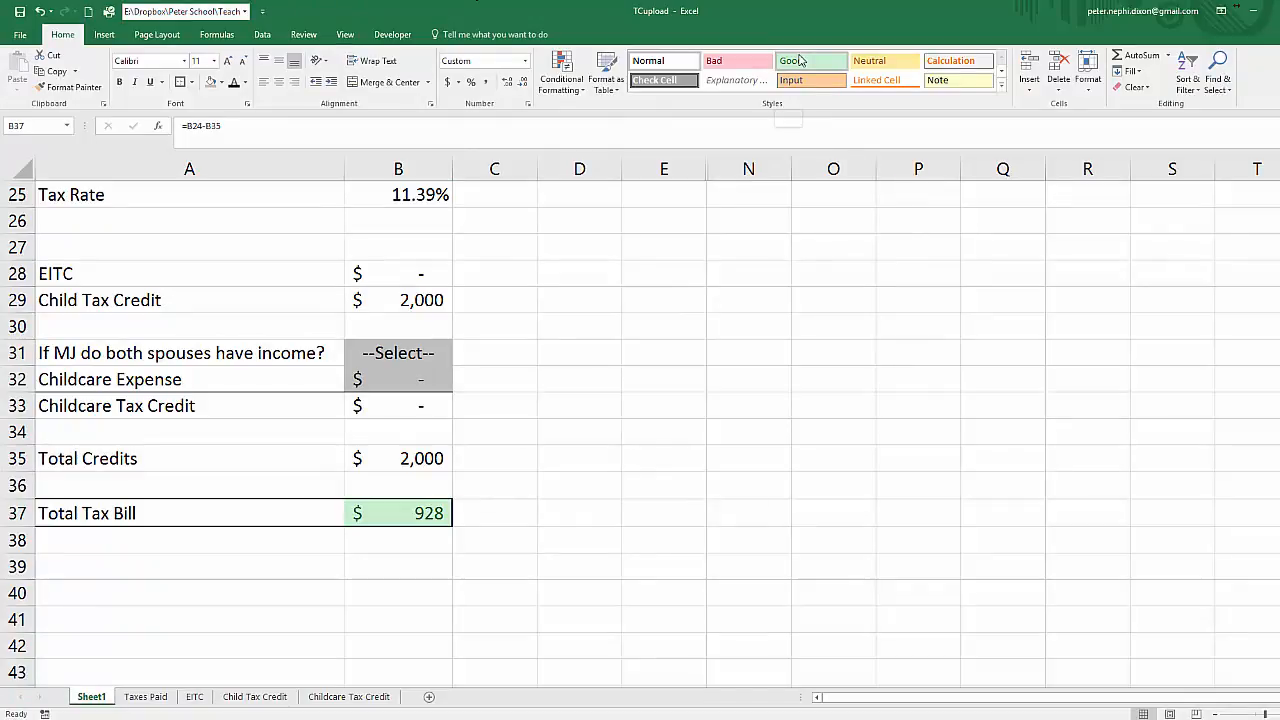
click(571, 67)
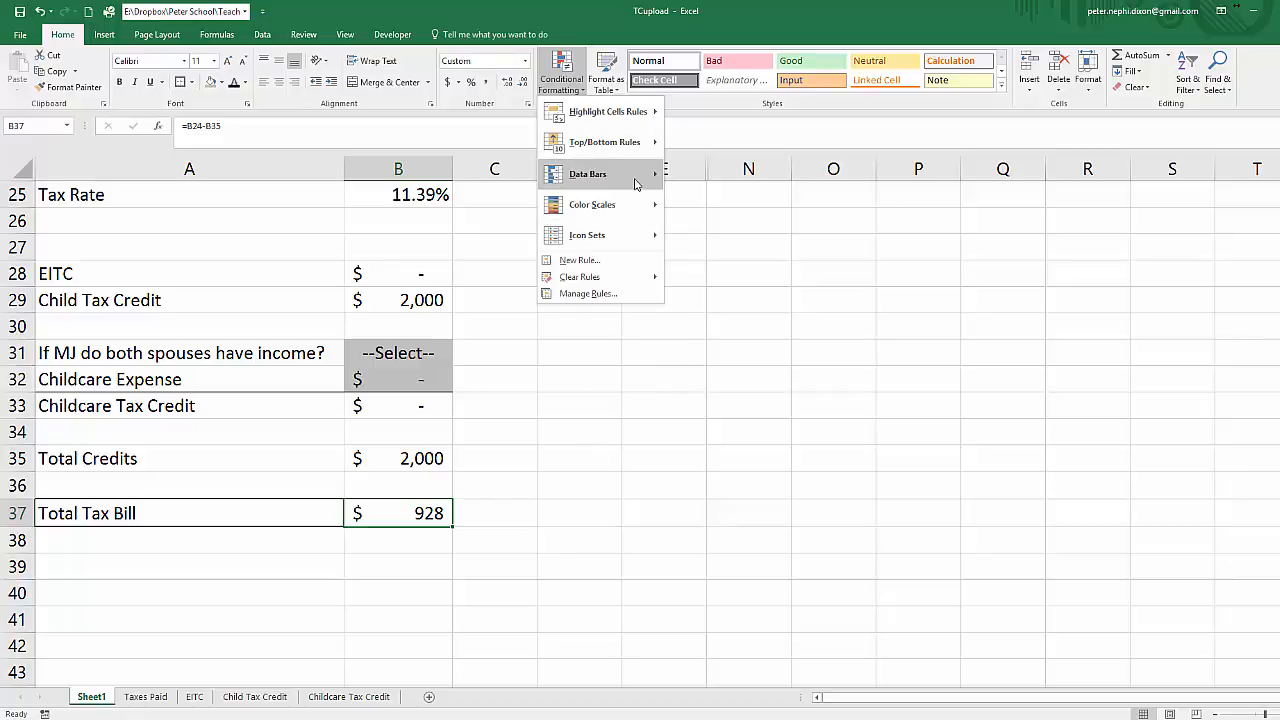
mouse_move(625, 113)
click(718, 113)
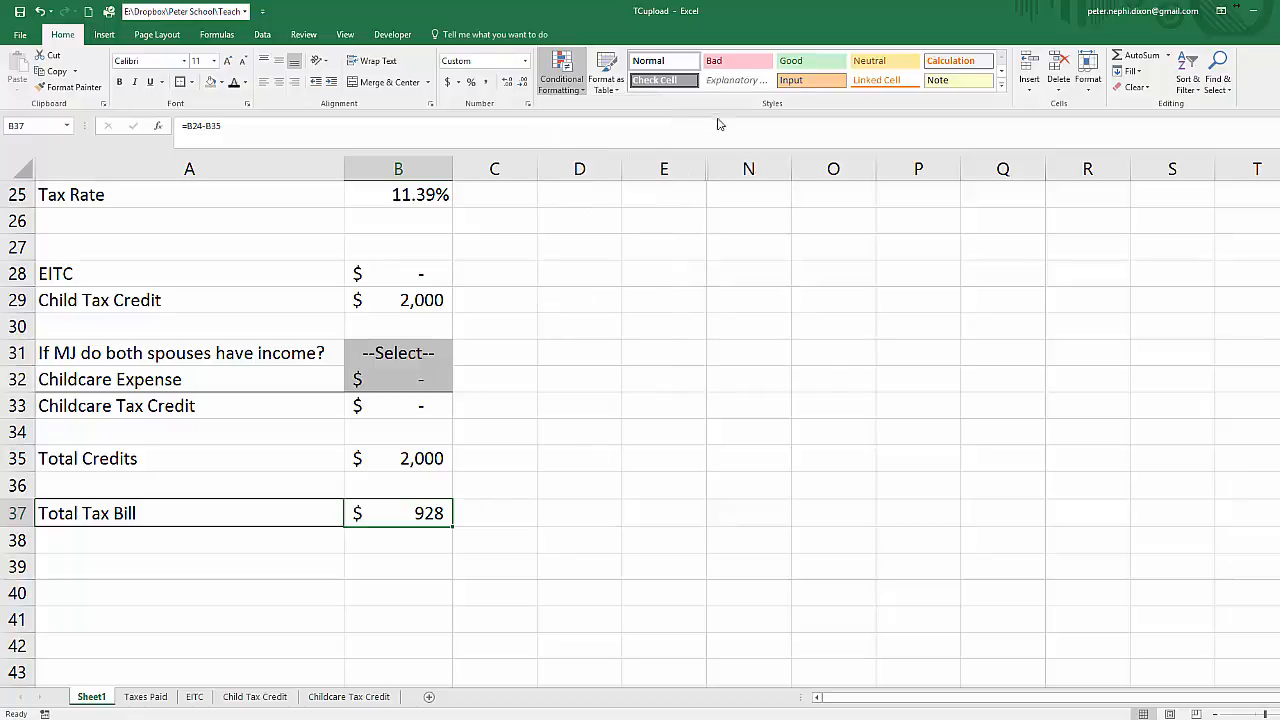
text(0)
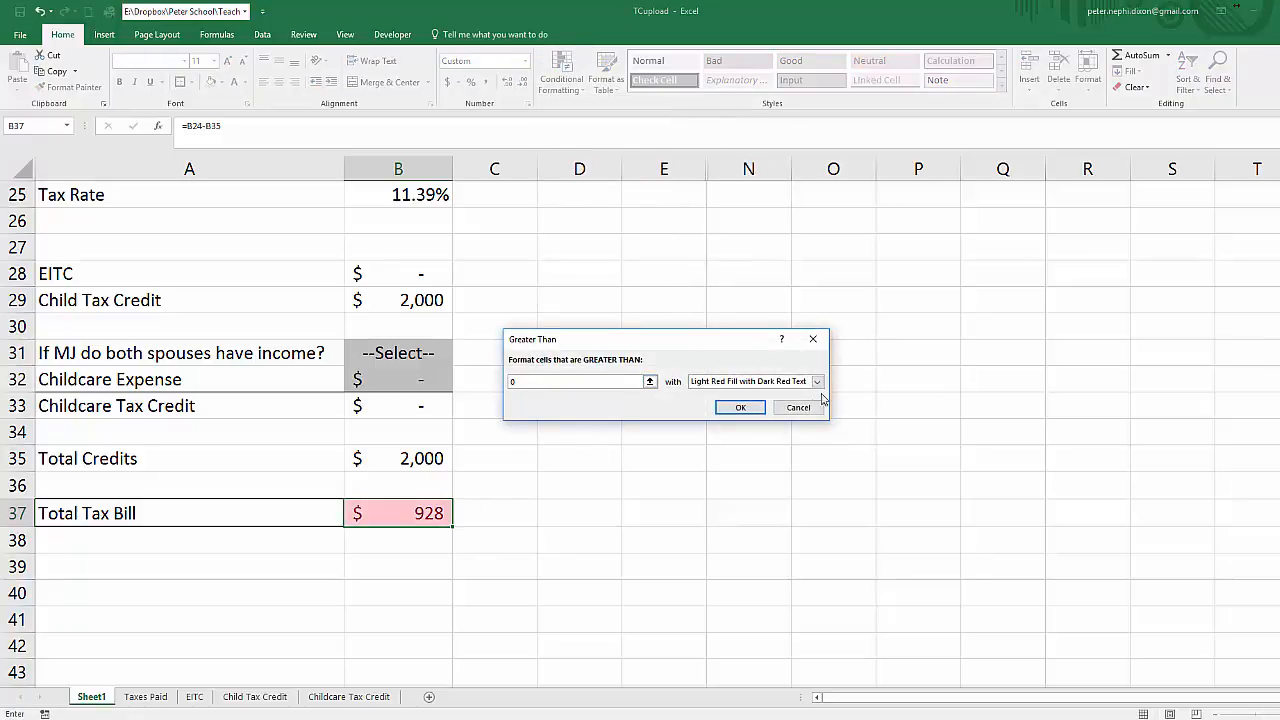
click(741, 407)
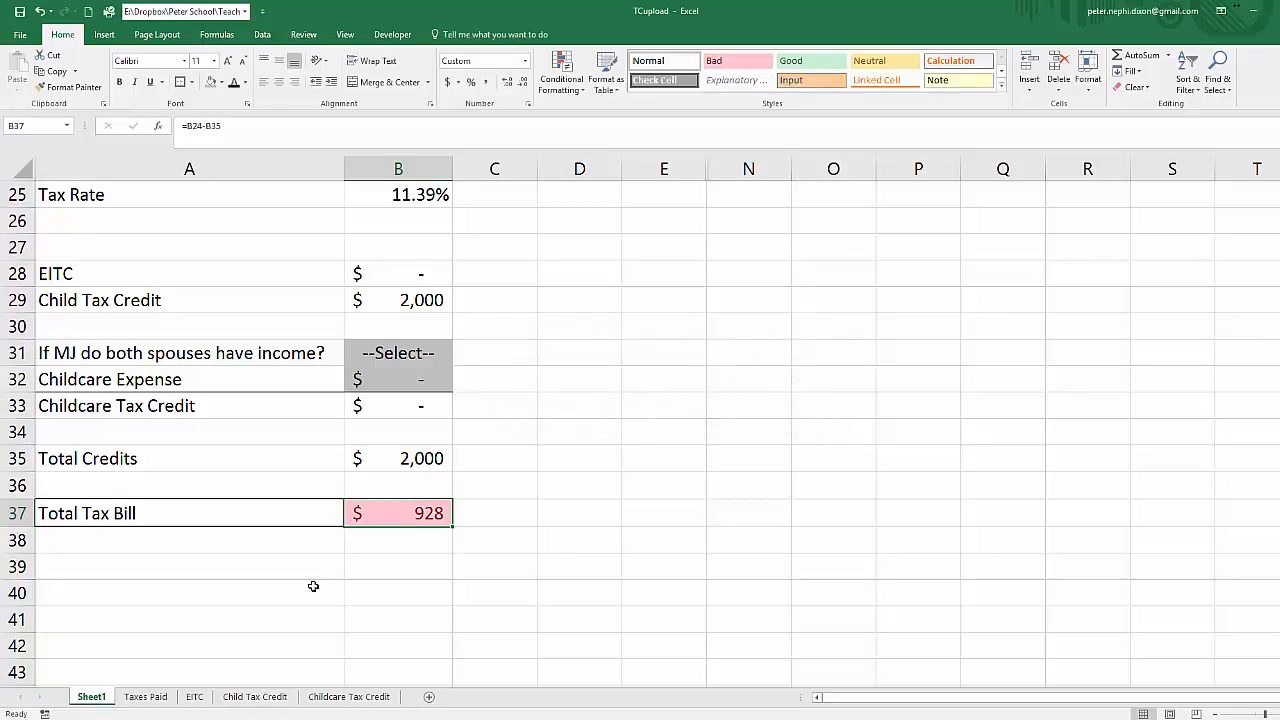
- Conditionally format the Total Tax Bill amount in B37 with Green Fill with Dark Green Text when less than 0
click(562, 76)
mouse_move(620, 126)
click(718, 144)
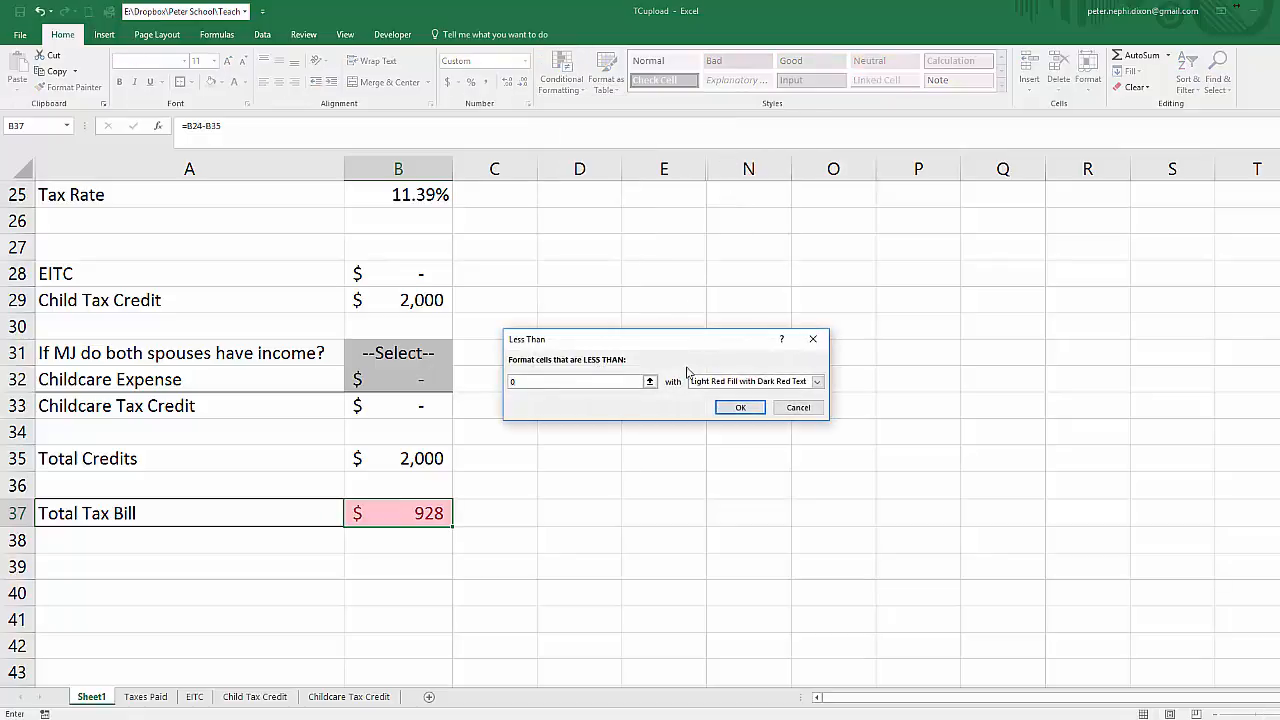
click(738, 384)
click(740, 412)
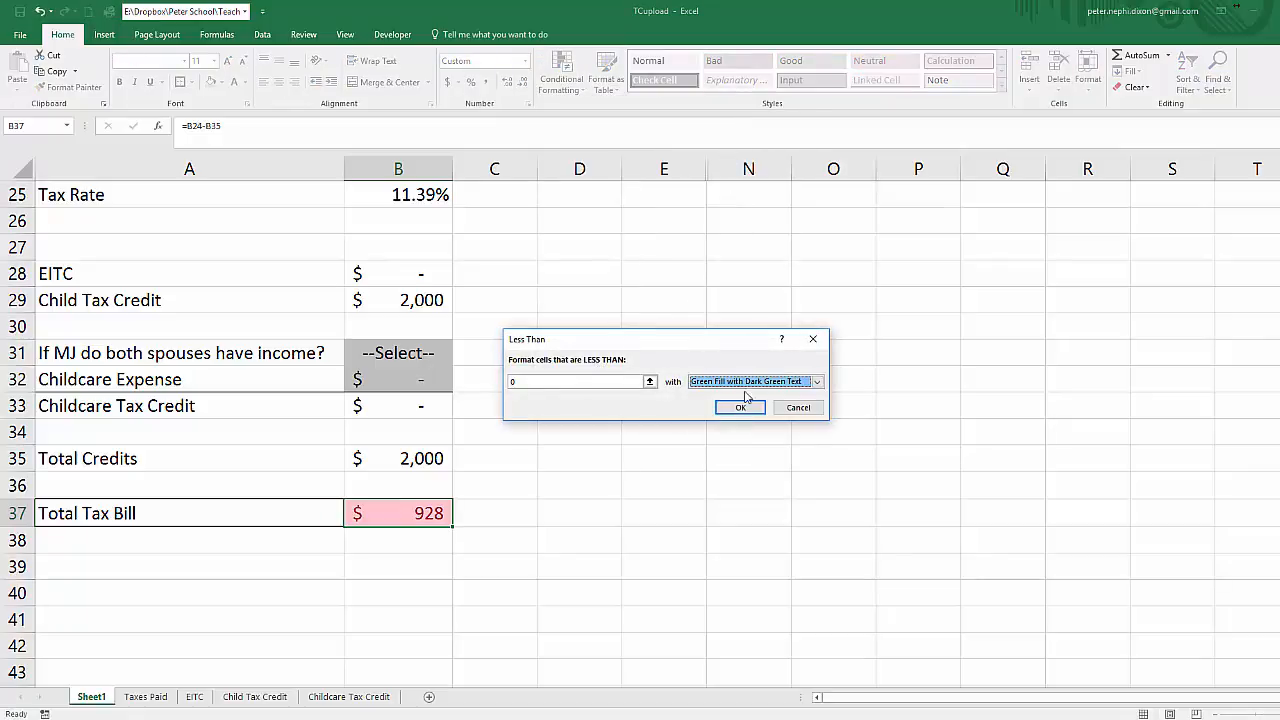
click(740, 407)
click(506, 521)
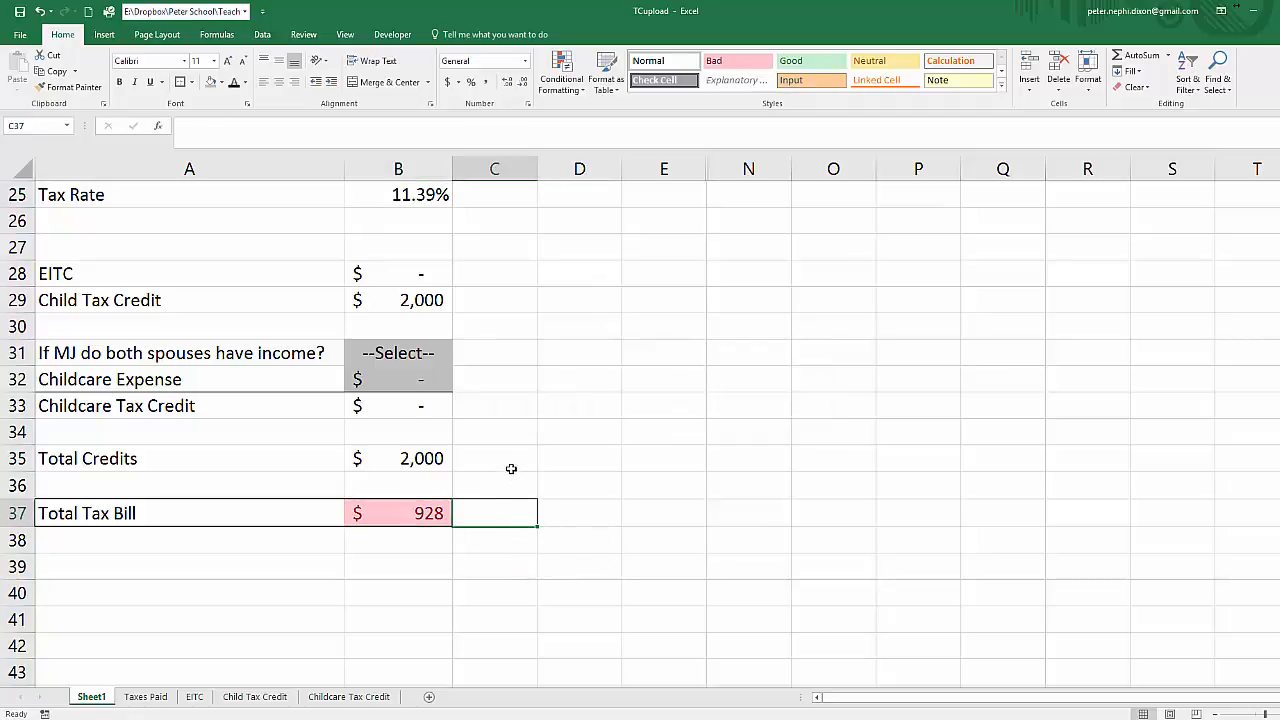
- Set both No of Dependents and Dependents under 17 to 3 to test the Total Tax Bill colours
scroll(511, 468, up, 8)
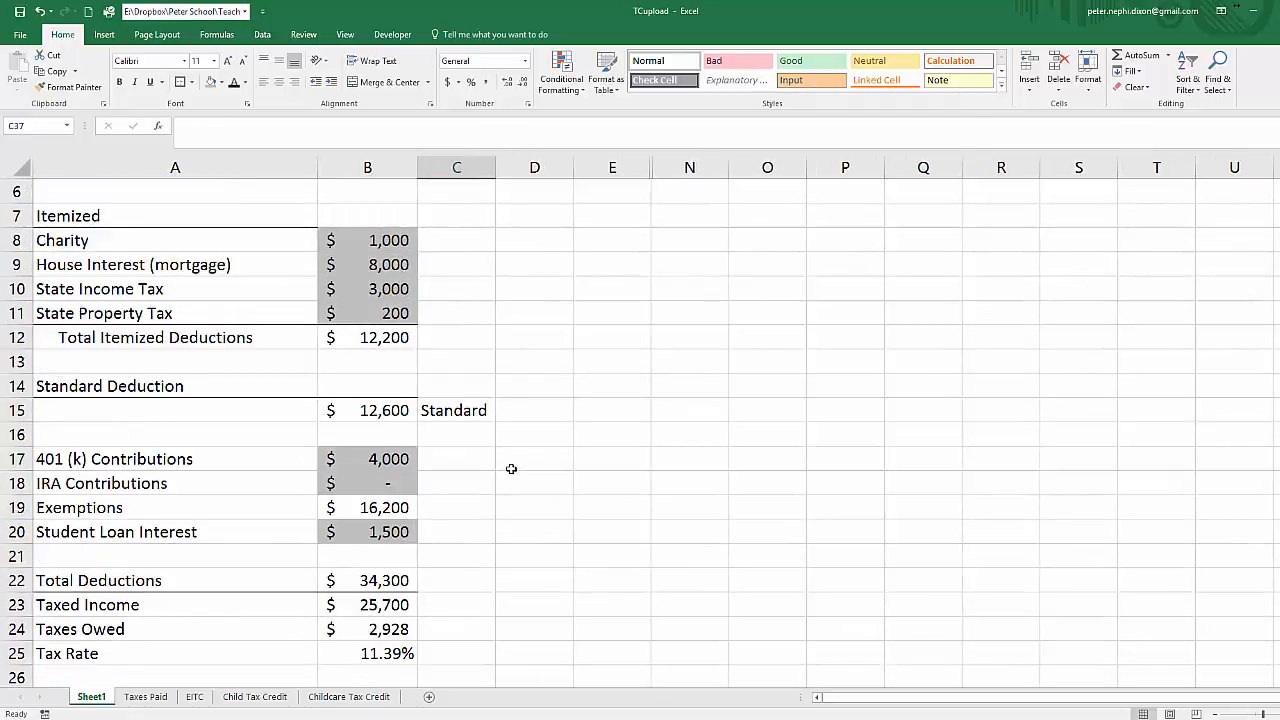
click(378, 243)
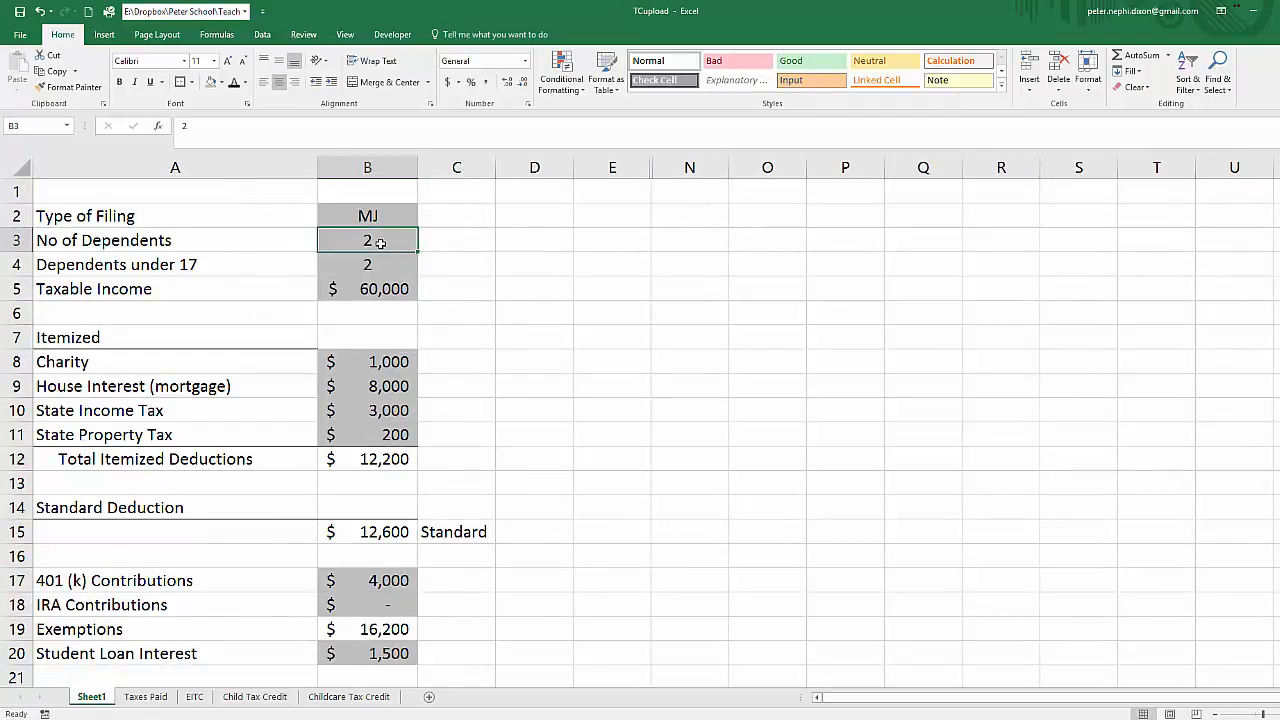
text(3)
key(Return)
text(3)
key(Return)
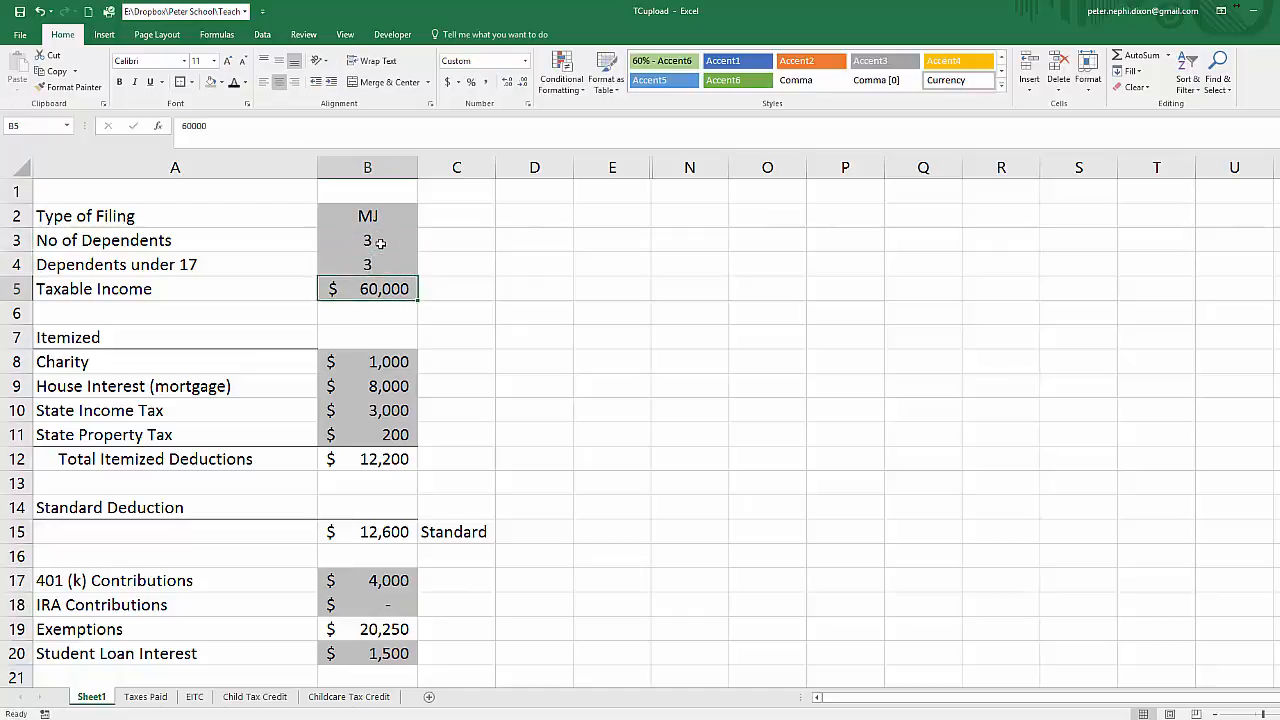
- Examine the Total Tax Bill amount and its fill colour, and review the whole calculator from the filing inputs to the final bill
scroll(490, 316, down, 6)
click(405, 632)
scroll(407, 640, down, 1)
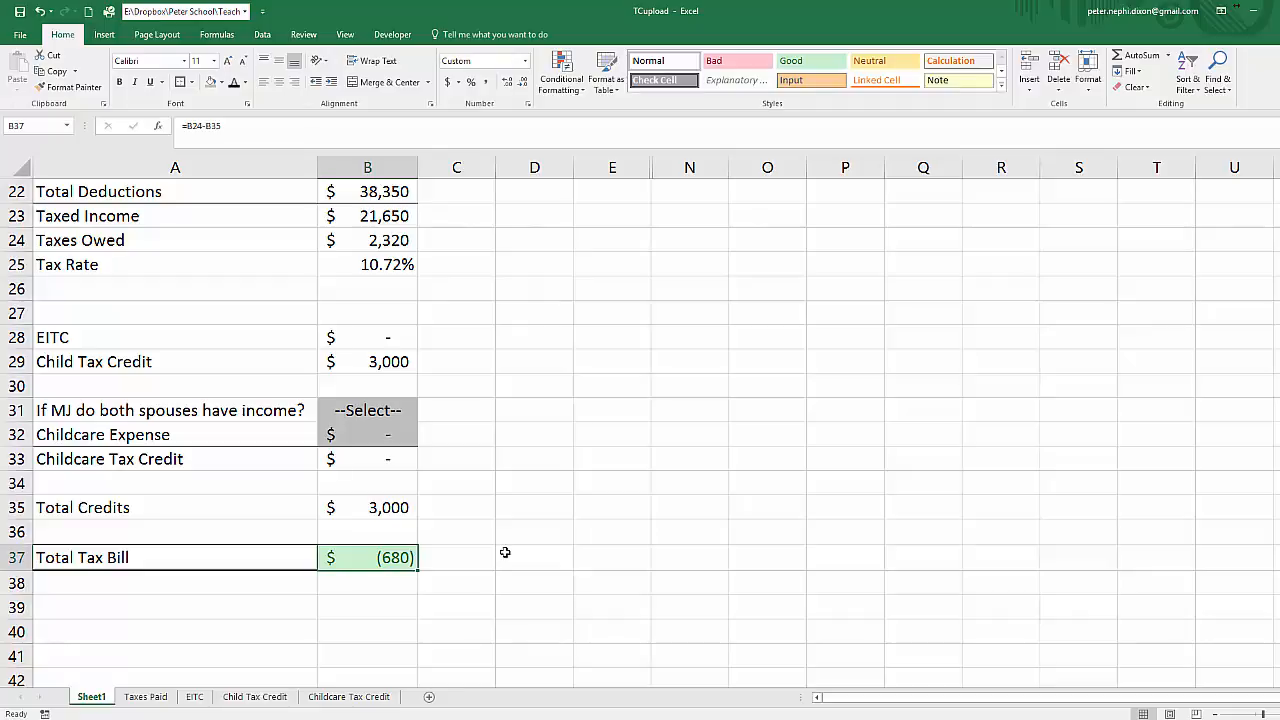
click(372, 582)
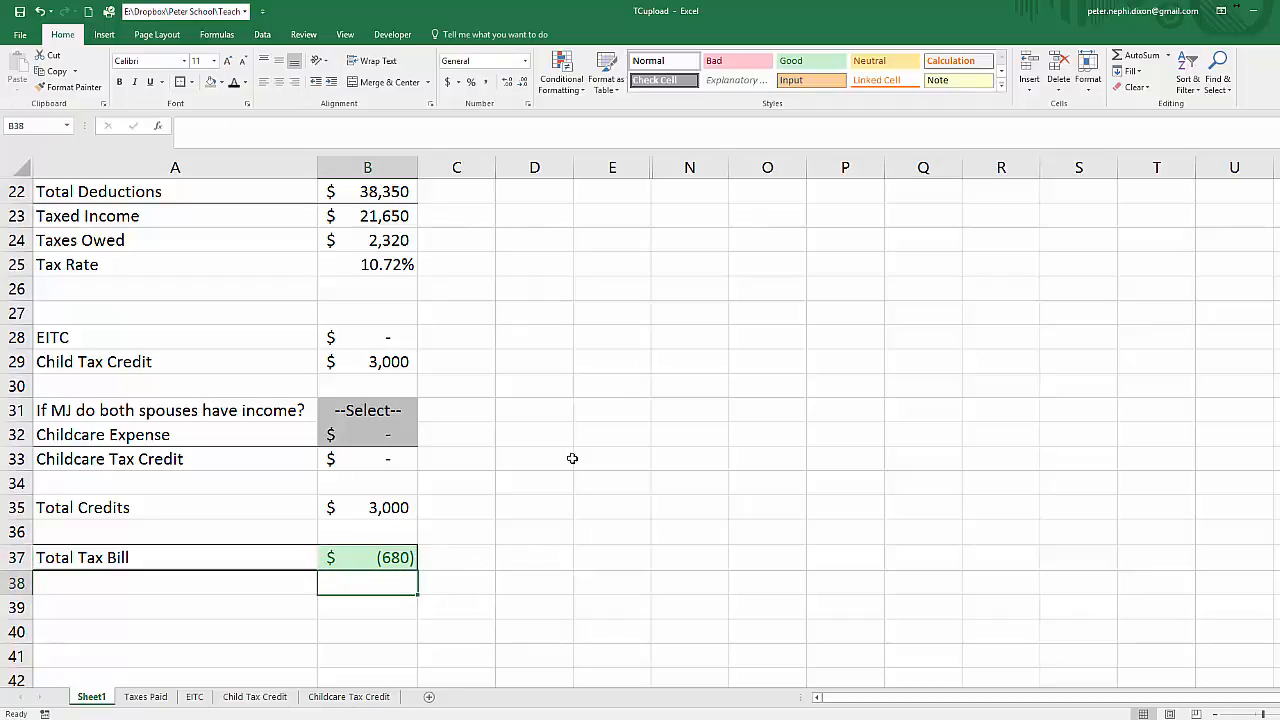
scroll(577, 460, up, 7)
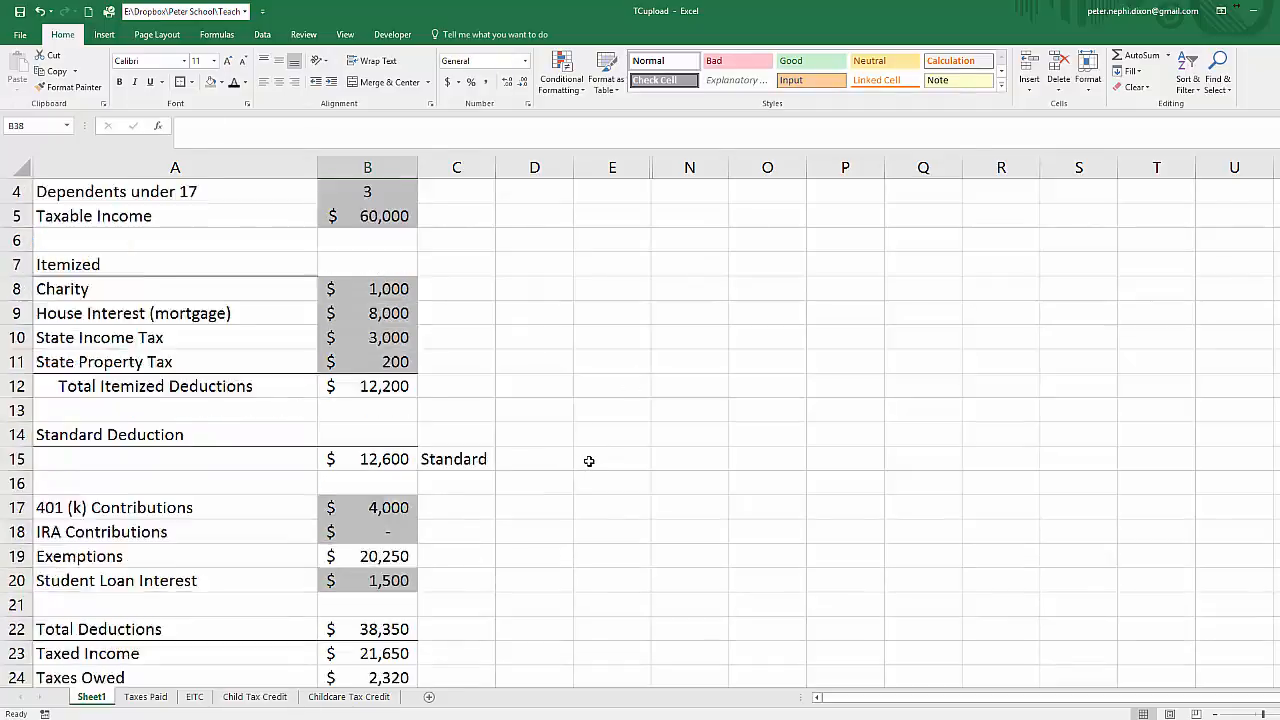
scroll(528, 404, down, 4)
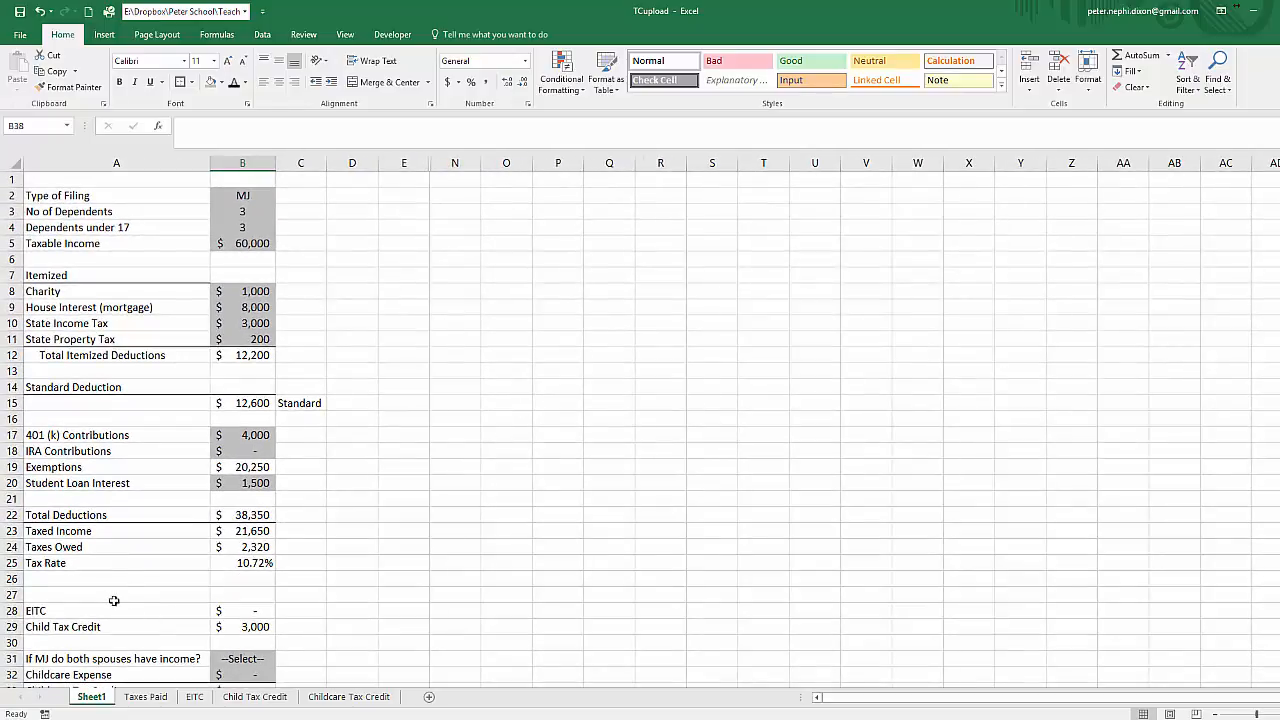
scroll(225, 563, down, 2)
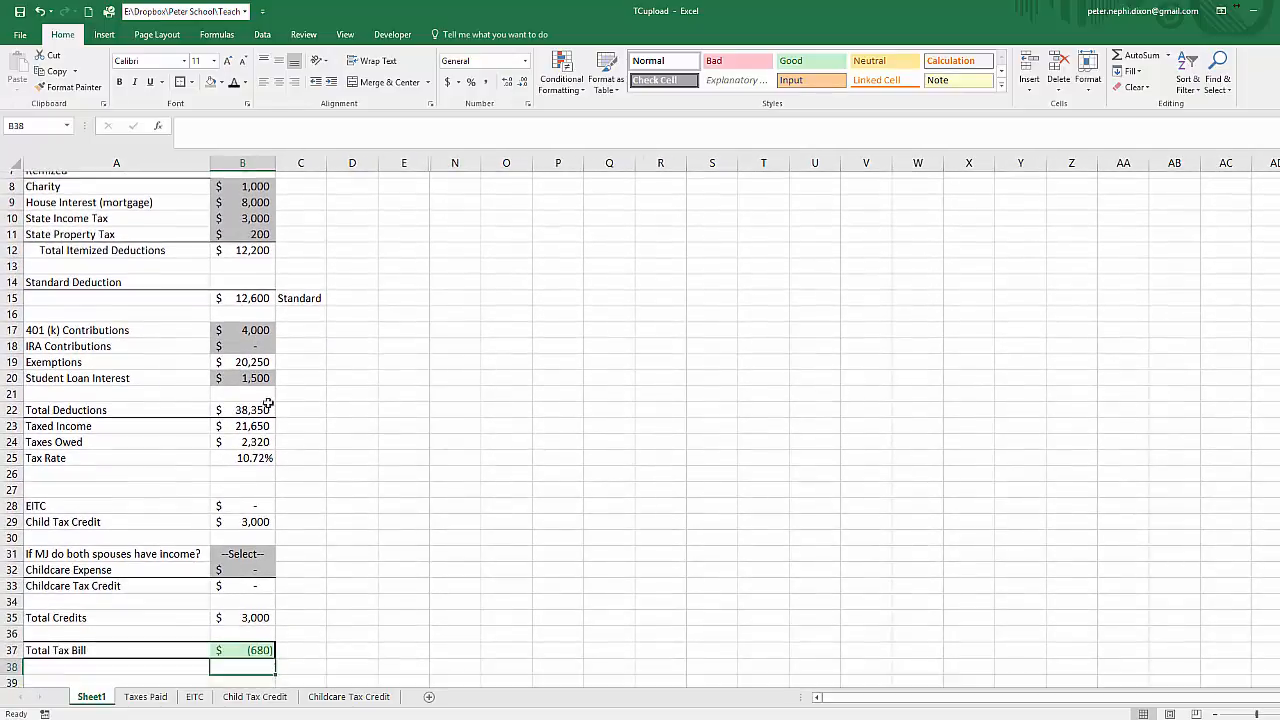
scroll(300, 460, up, 1)
scroll(343, 426, up, 1)
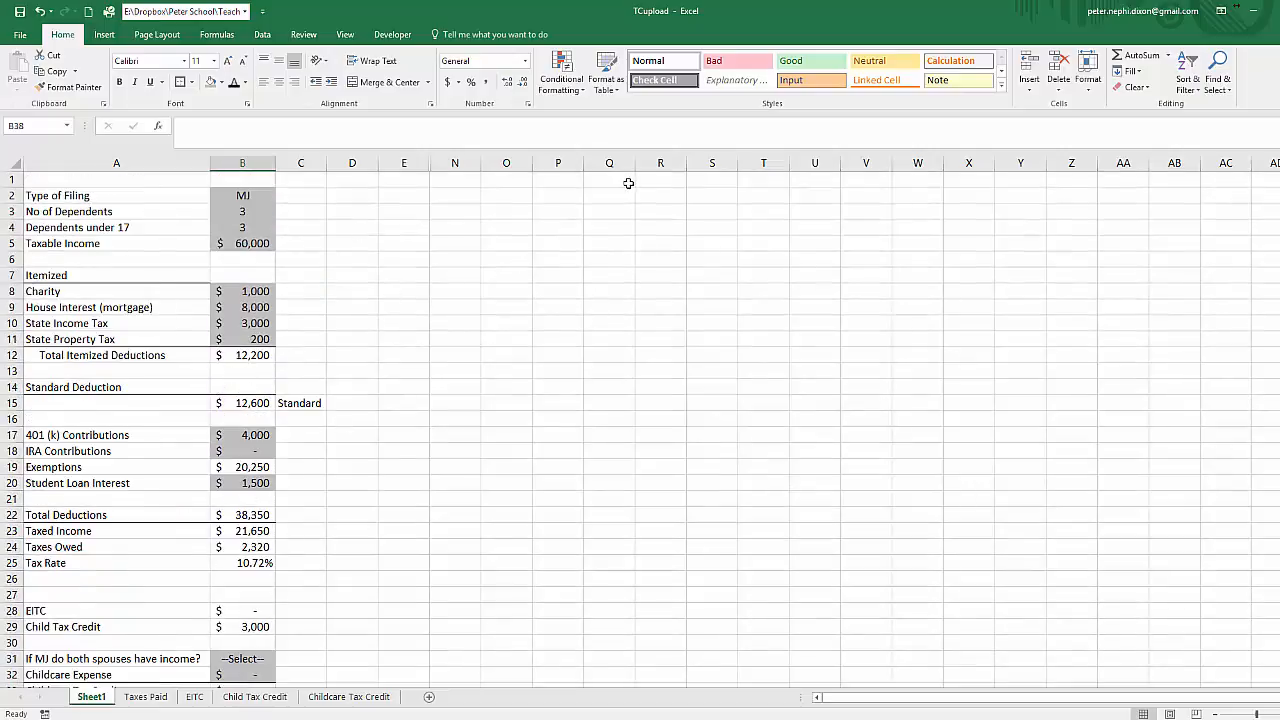
- Reset Type of Filing to --Select-- and set No of Dependents, Dependents under 17 and Taxable Income to 0
click(258, 199)
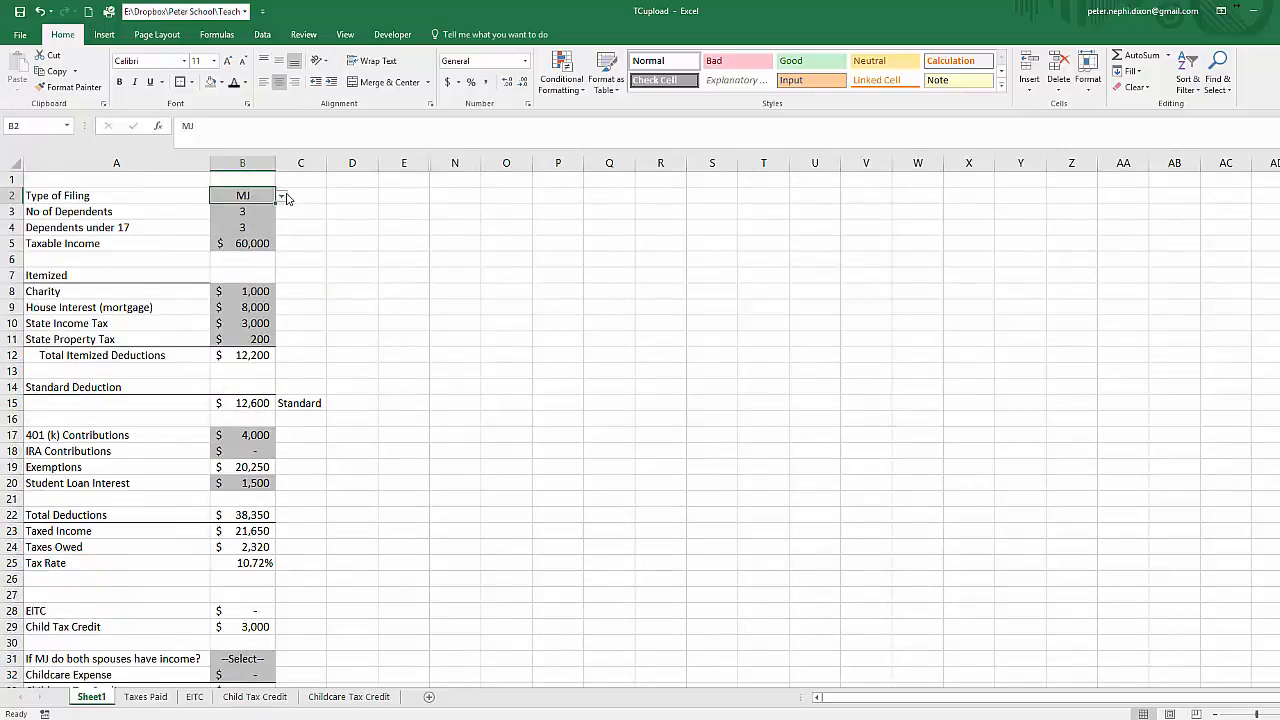
click(282, 196)
click(255, 211)
click(262, 212)
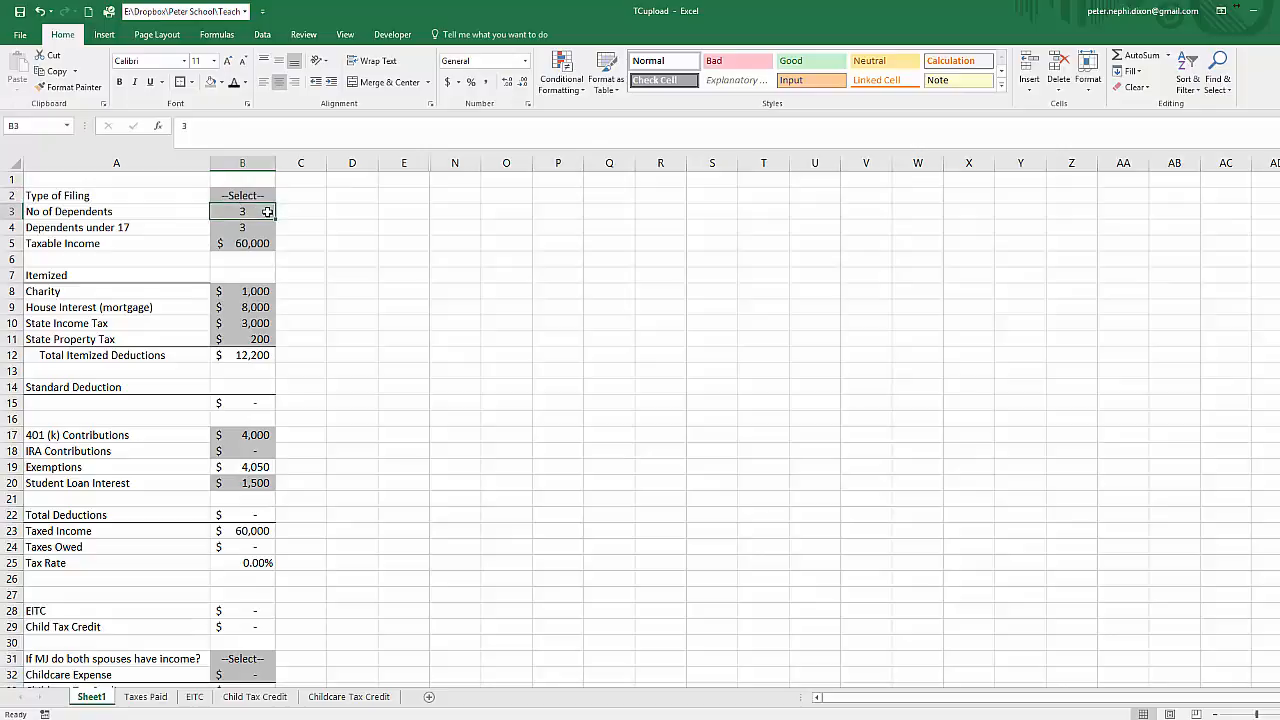
text(0)
key(Return)
text(0)
key(Return)
text(0)
key(Return)
- Set the itemized Charity, House Interest, State Income Tax and State Property Tax amounts in B8:B11 to 0
key(Return)
key(Return)
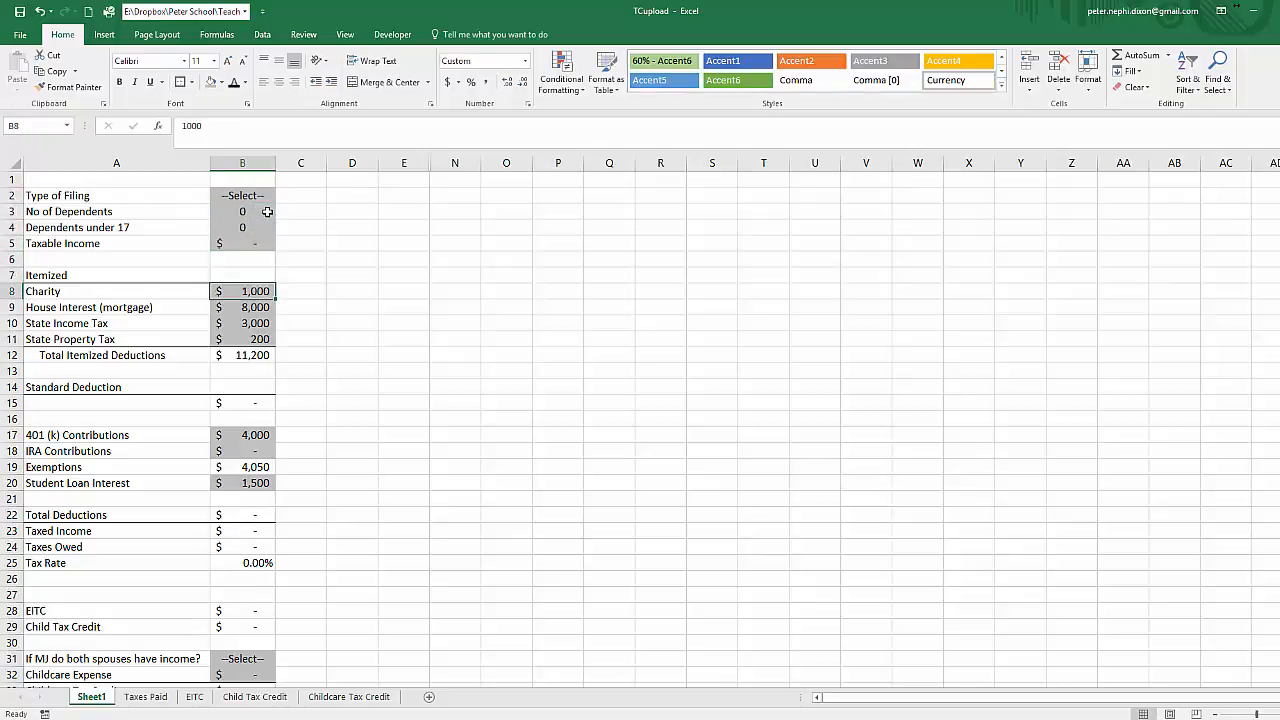
text(0)
key(Return)
key(Return)
text(0)
key(Return)
text(0)
key(Return)
text(0)
key(Return)
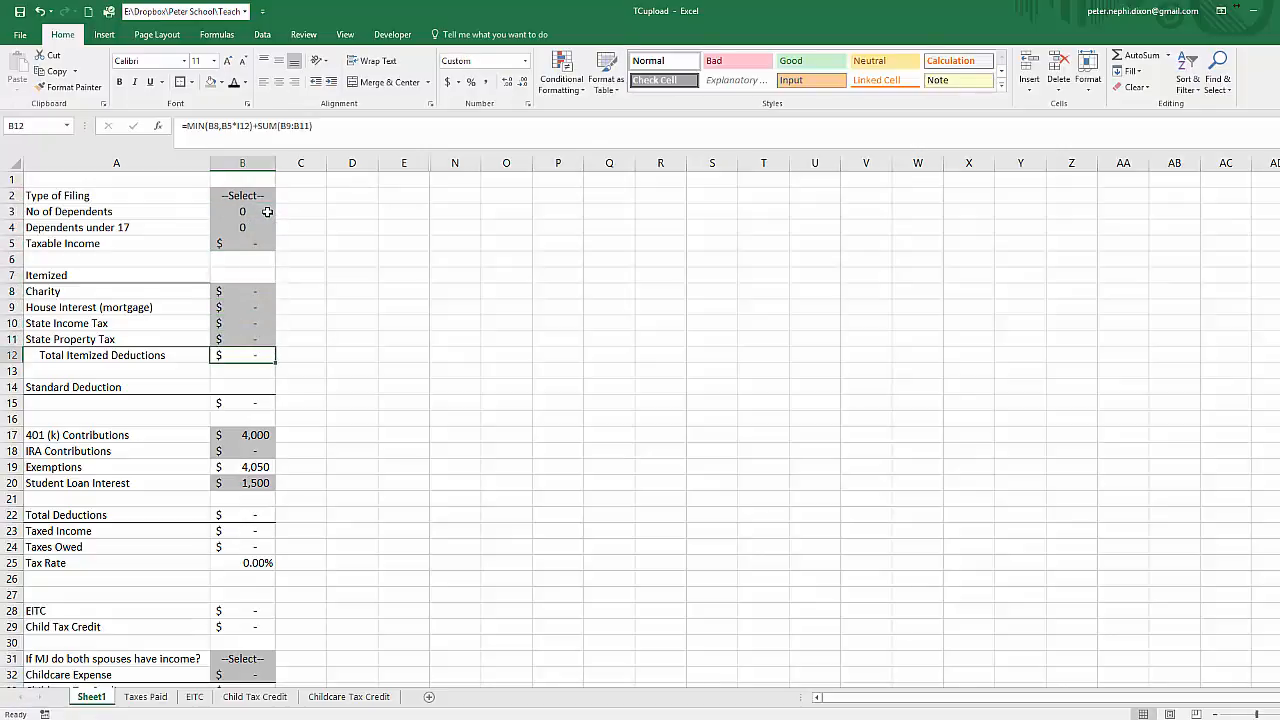
- Set 401 (k) Contributions, IRA Contributions and Student Loan Interest to 0, leaving the Exemptions formula in place
key(Return)
key(Return)
key(Return)
key(Return)
key(Return)
text(0)
key(Return)
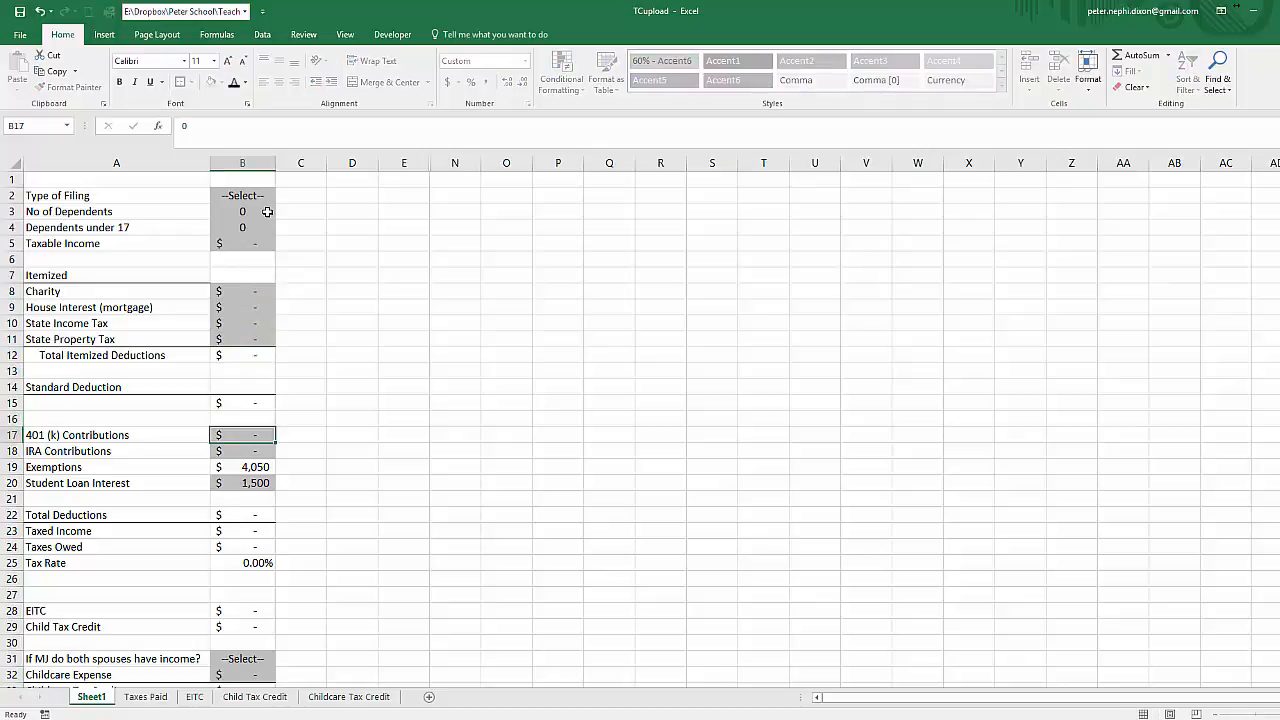
text(0)
key(Return)
key(Return)
text(0)
key(Return)
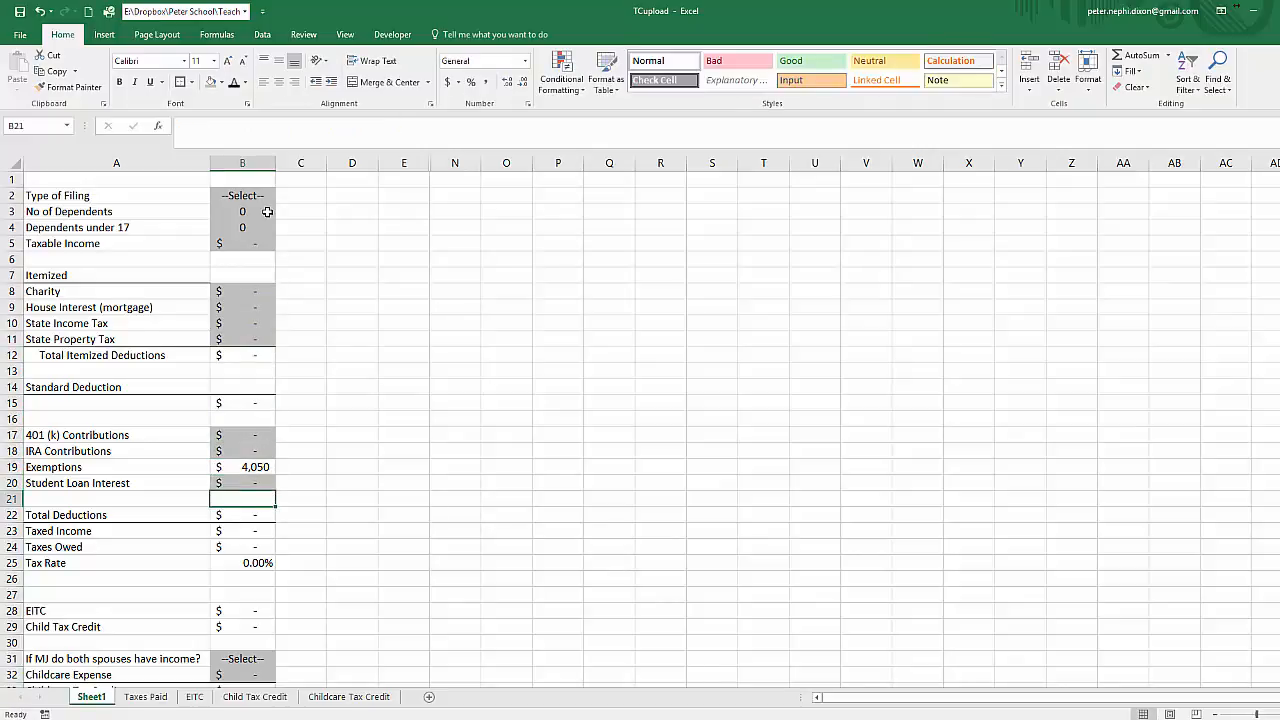
scroll(243, 240, down, 2)
scroll(463, 517, down, 2)
scroll(463, 517, up, 4)
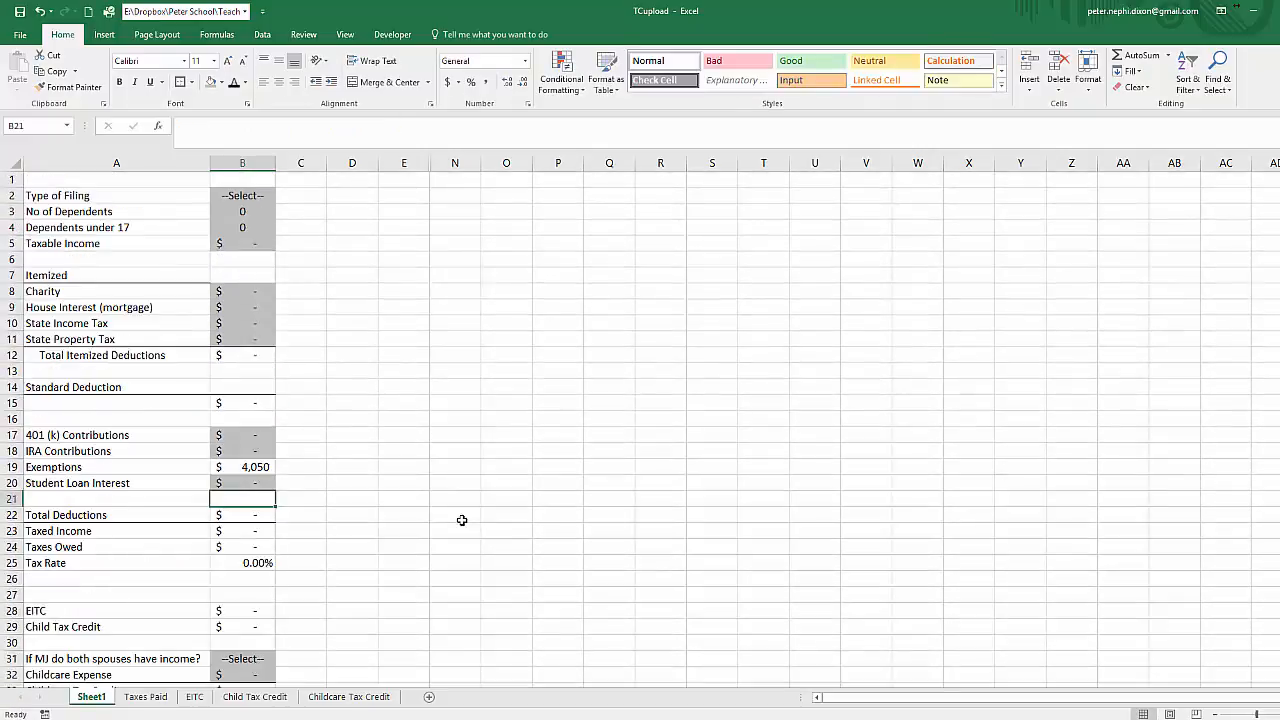